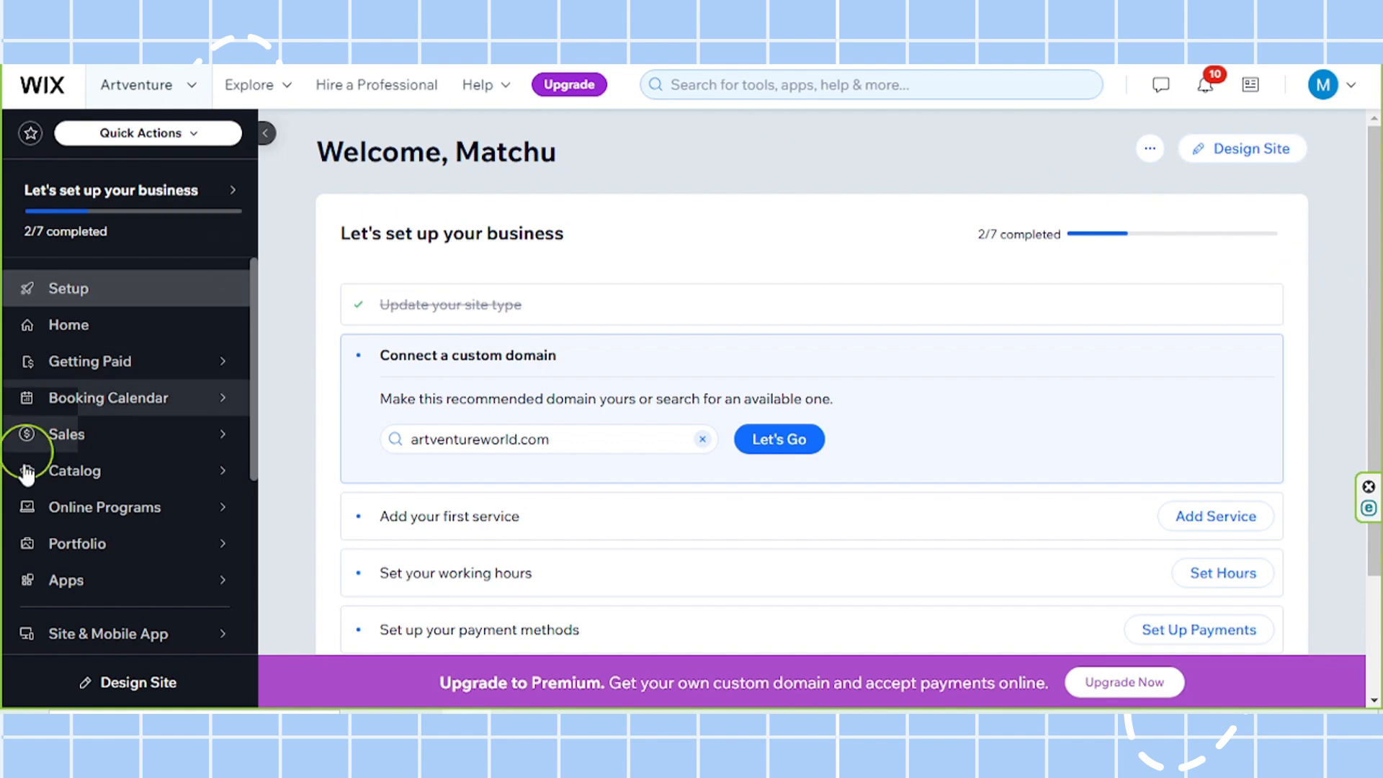
# Step: Start a new online program and choose Online Course as its type
pyautogui.moveTo(98, 517)
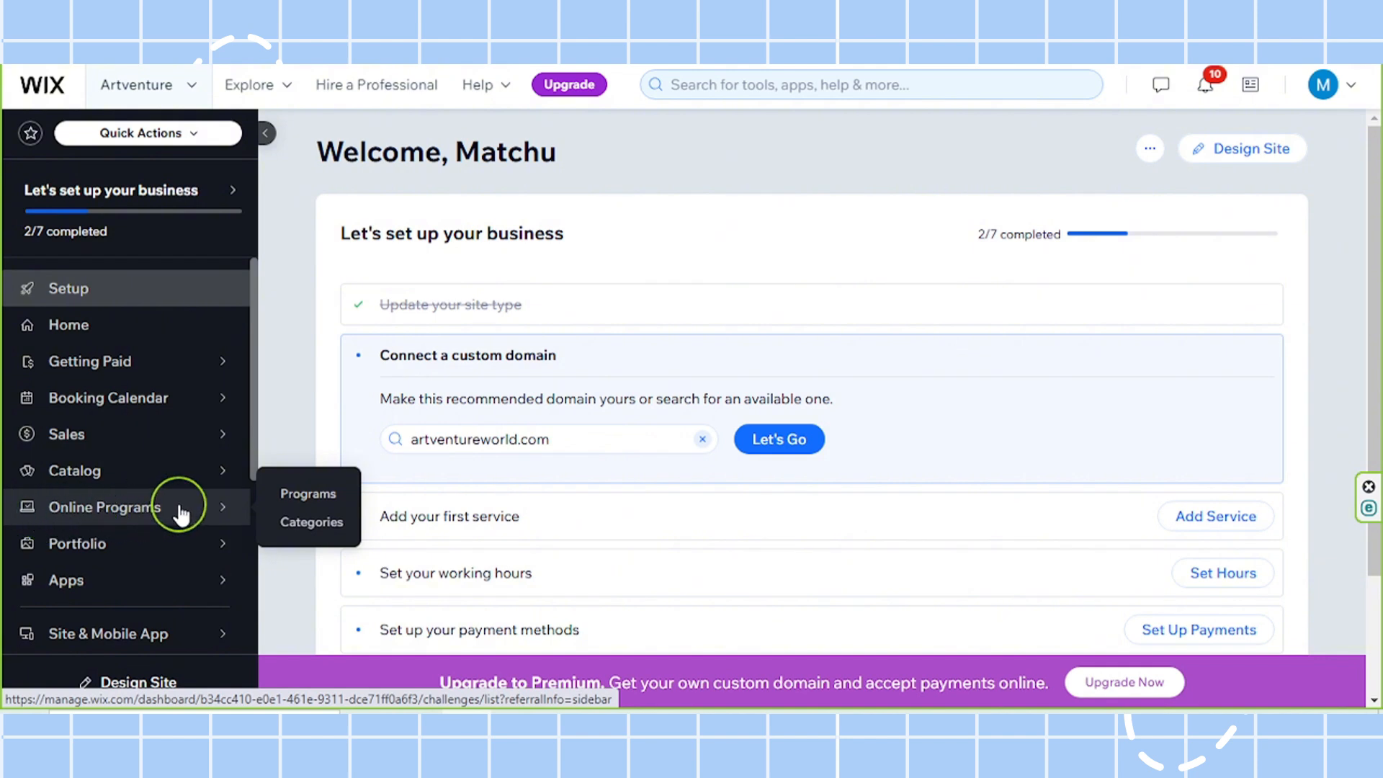
pyautogui.click(142, 516)
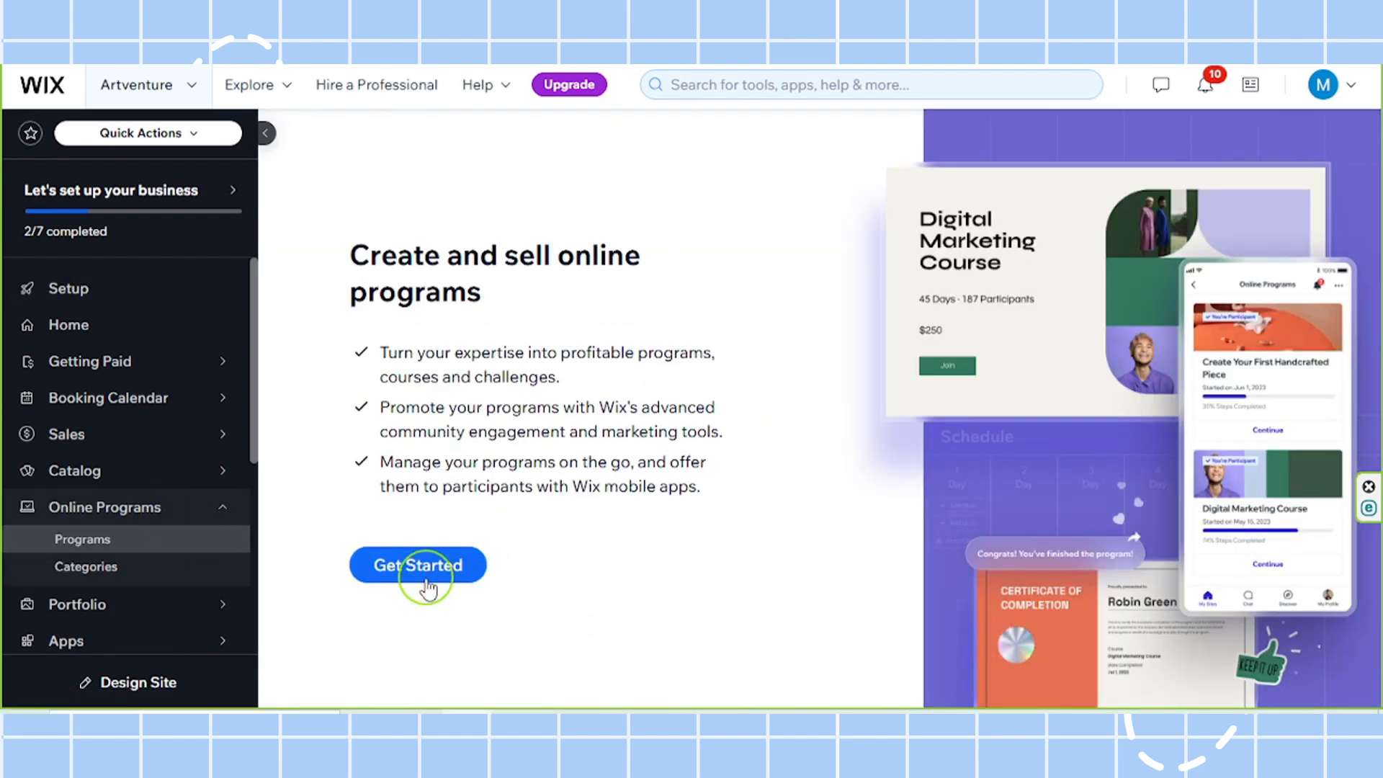
pyautogui.click(416, 568)
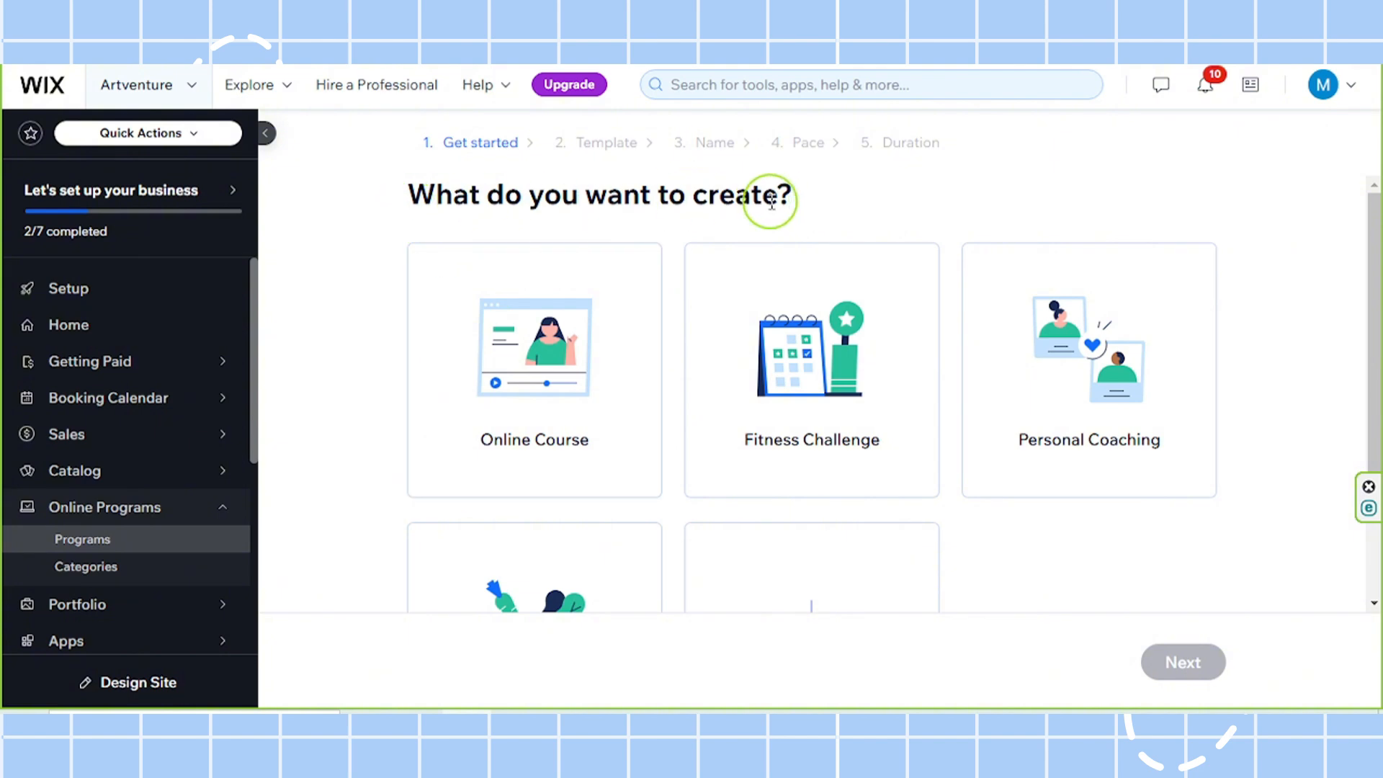
pyautogui.scroll(-1, 1217, 315)
pyautogui.scroll(-3, 1217, 315)
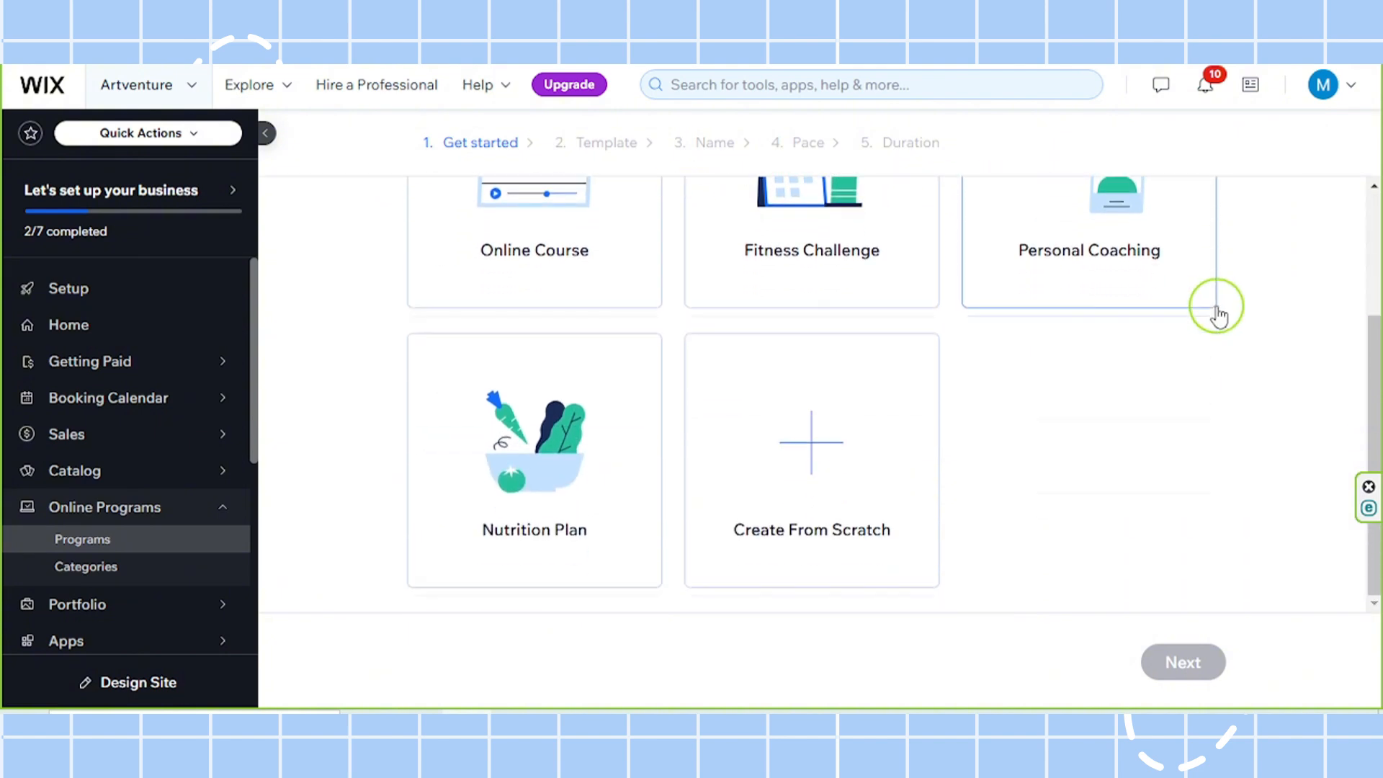
pyautogui.scroll(2, 1217, 315)
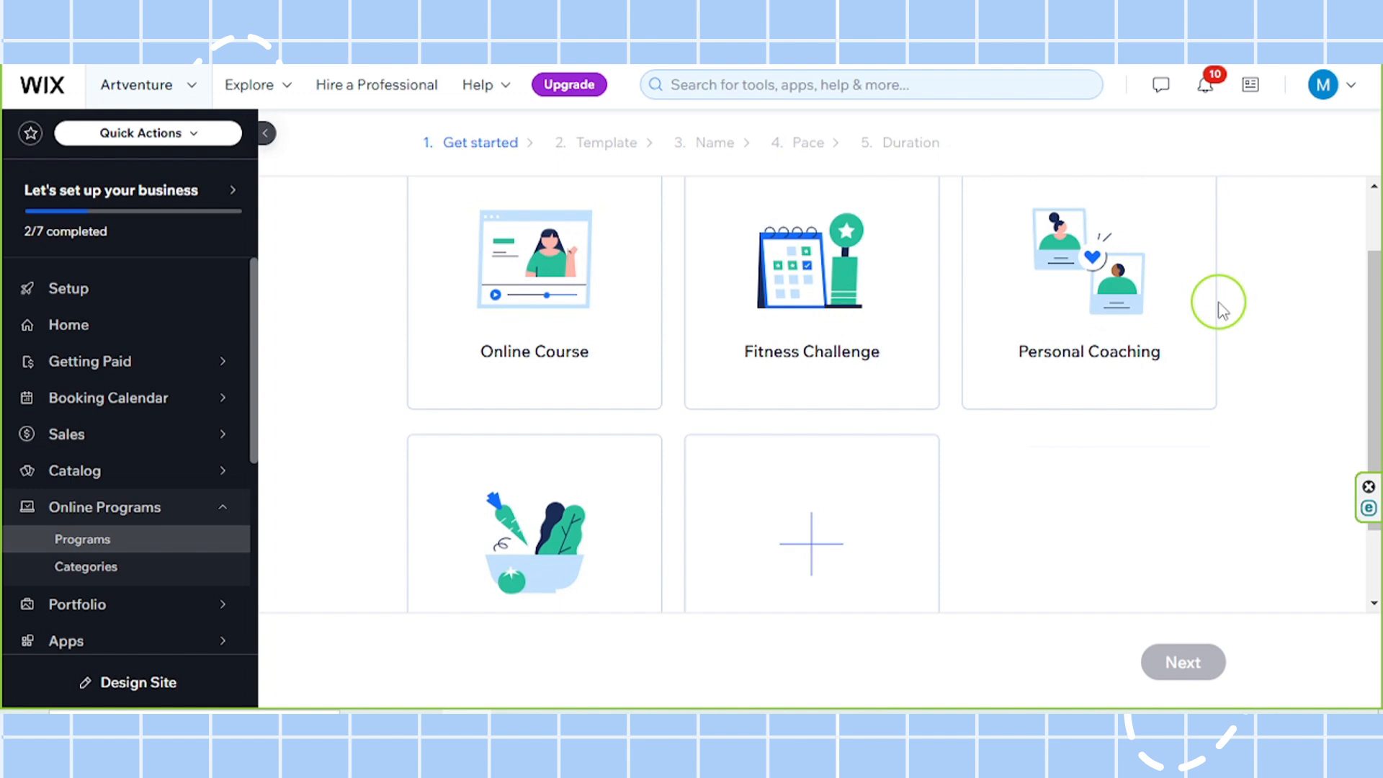
pyautogui.click(497, 322)
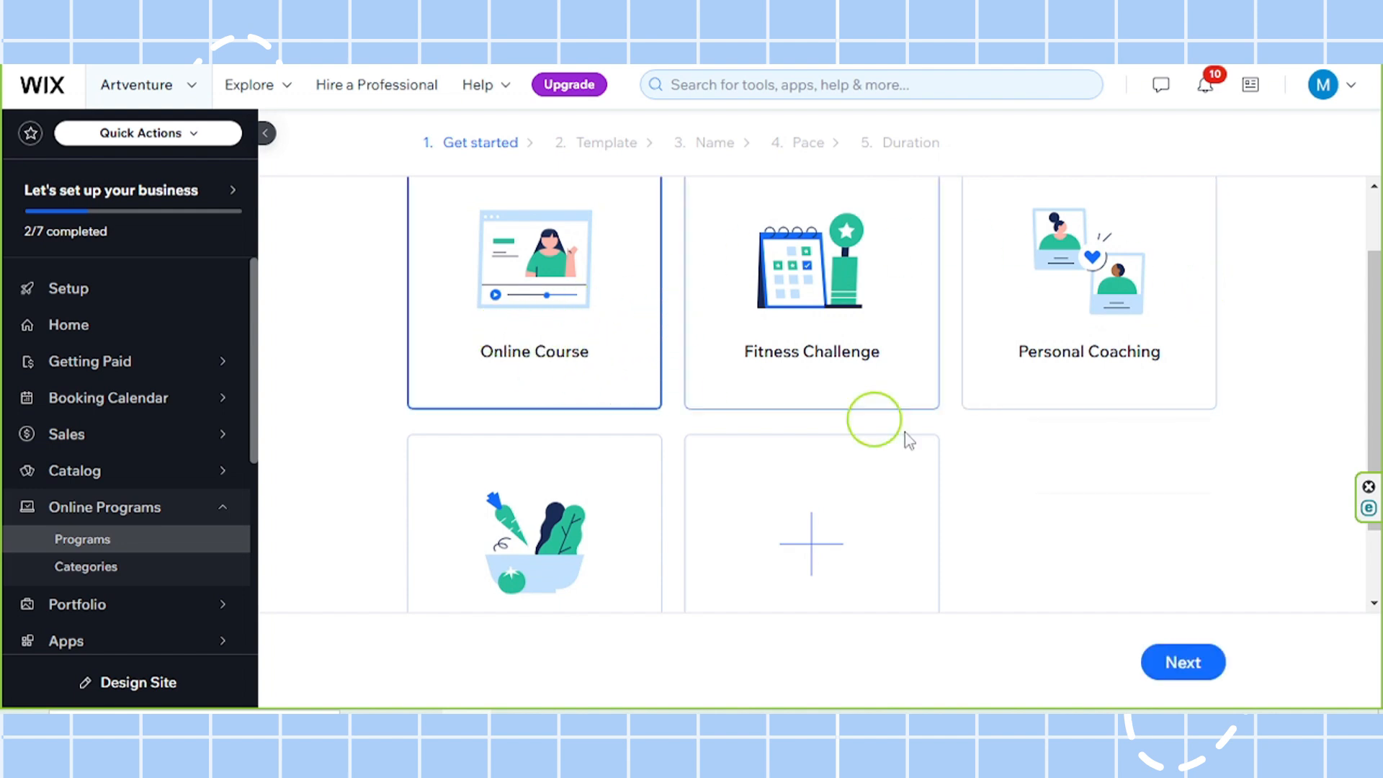
pyautogui.click(1182, 660)
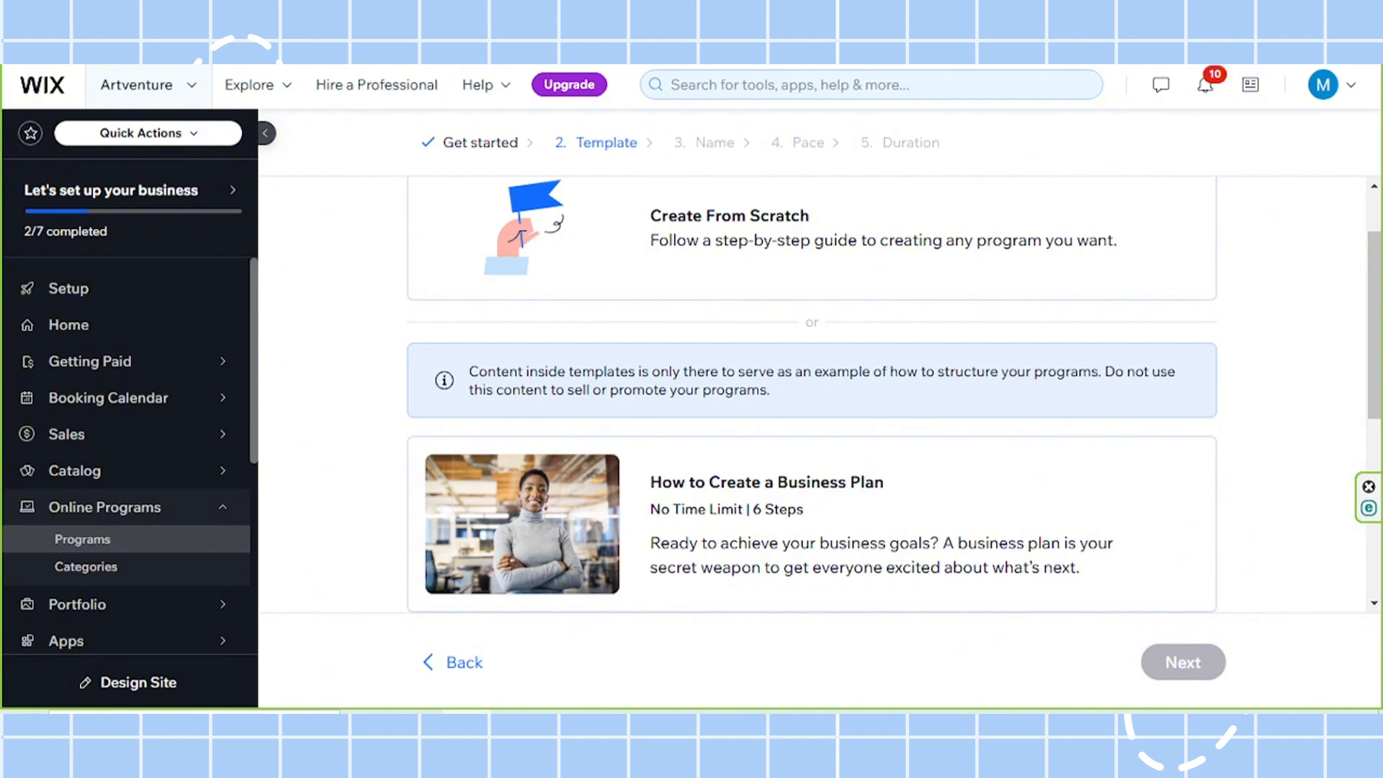
# Step: Look through the course templates and choose to create the program from scratch
pyautogui.scroll(1, 932, 531)
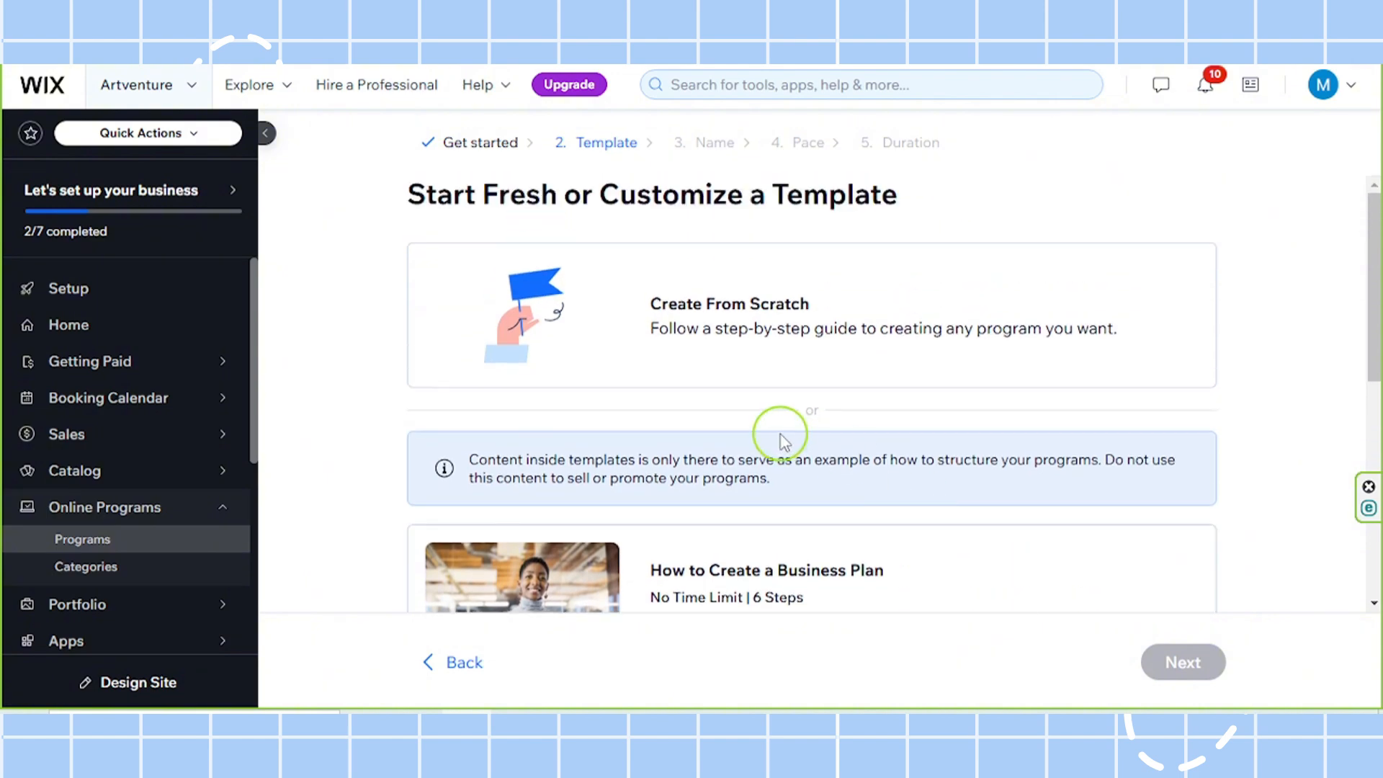
pyautogui.scroll(-5, 966, 417)
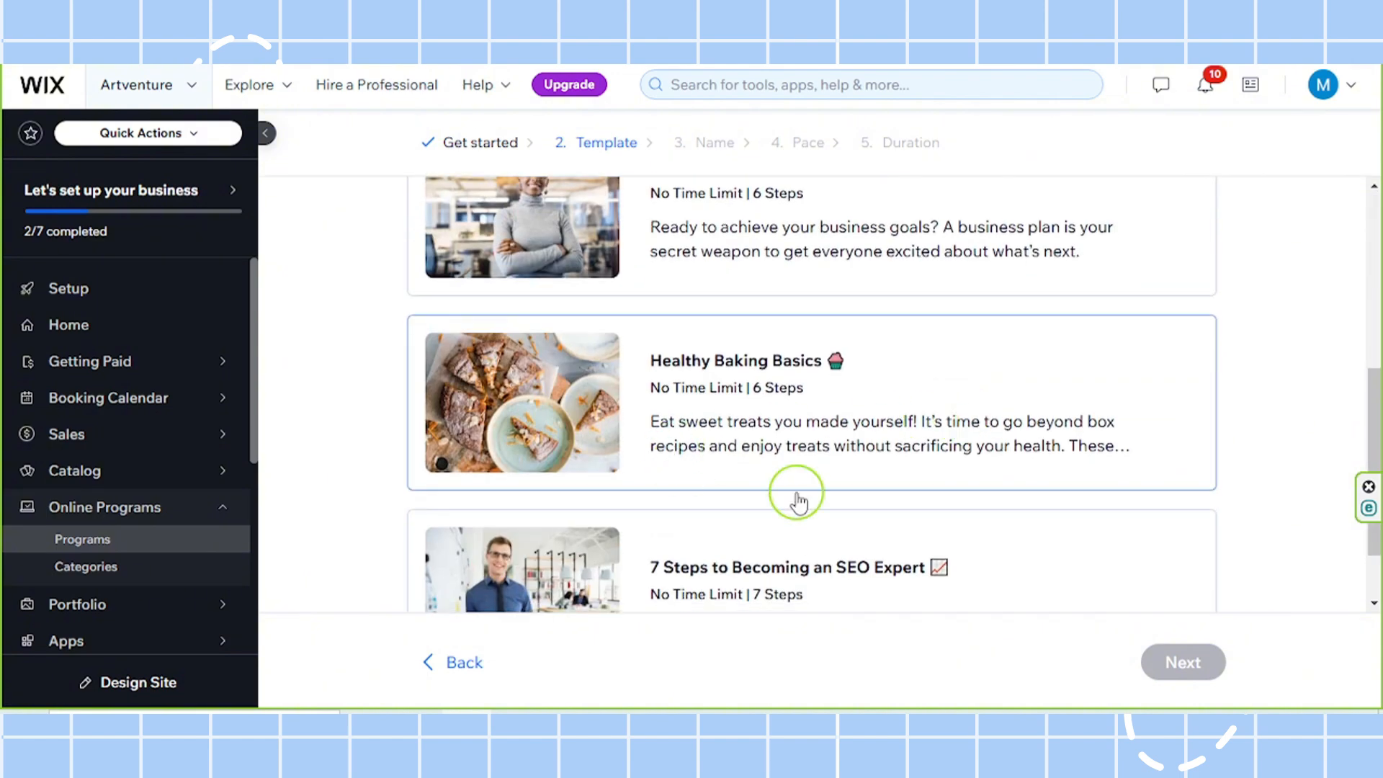
pyautogui.scroll(5, 912, 425)
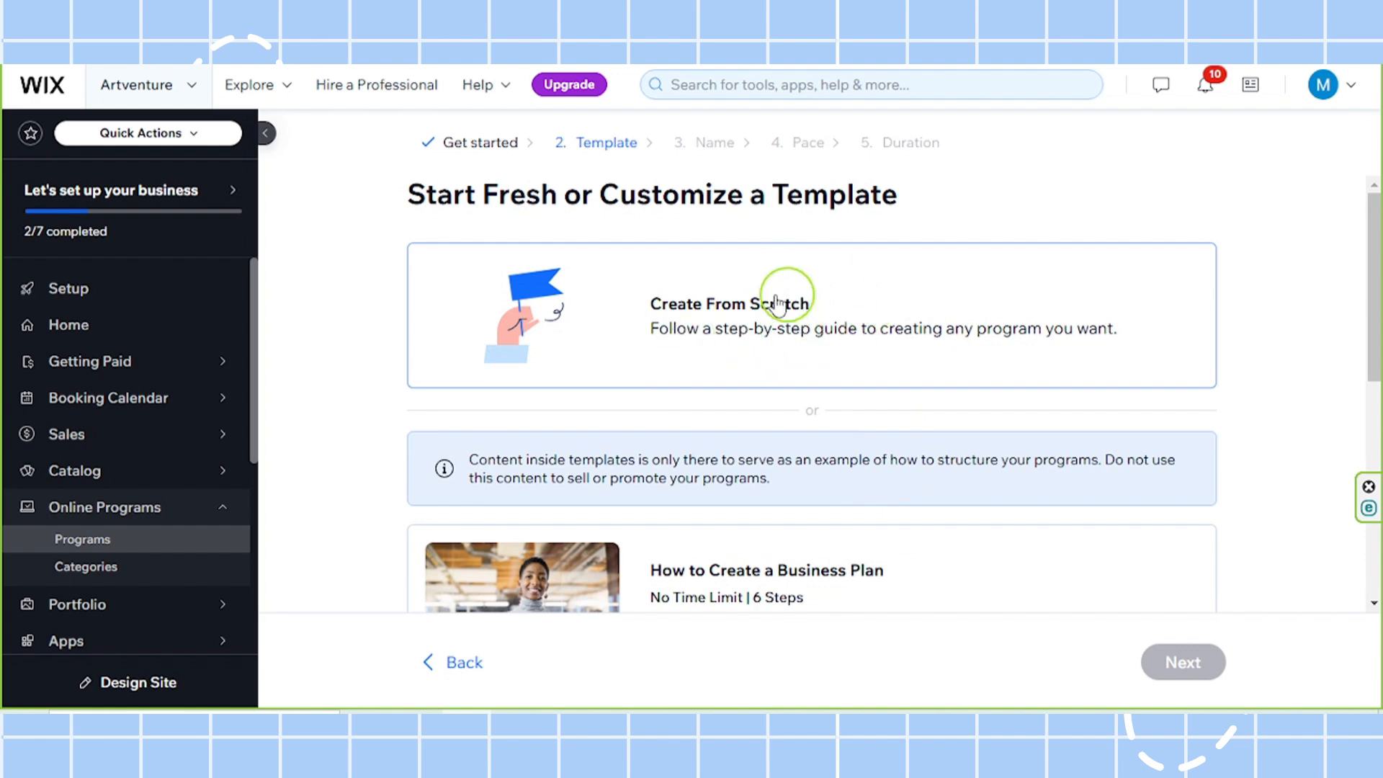
pyautogui.click(868, 333)
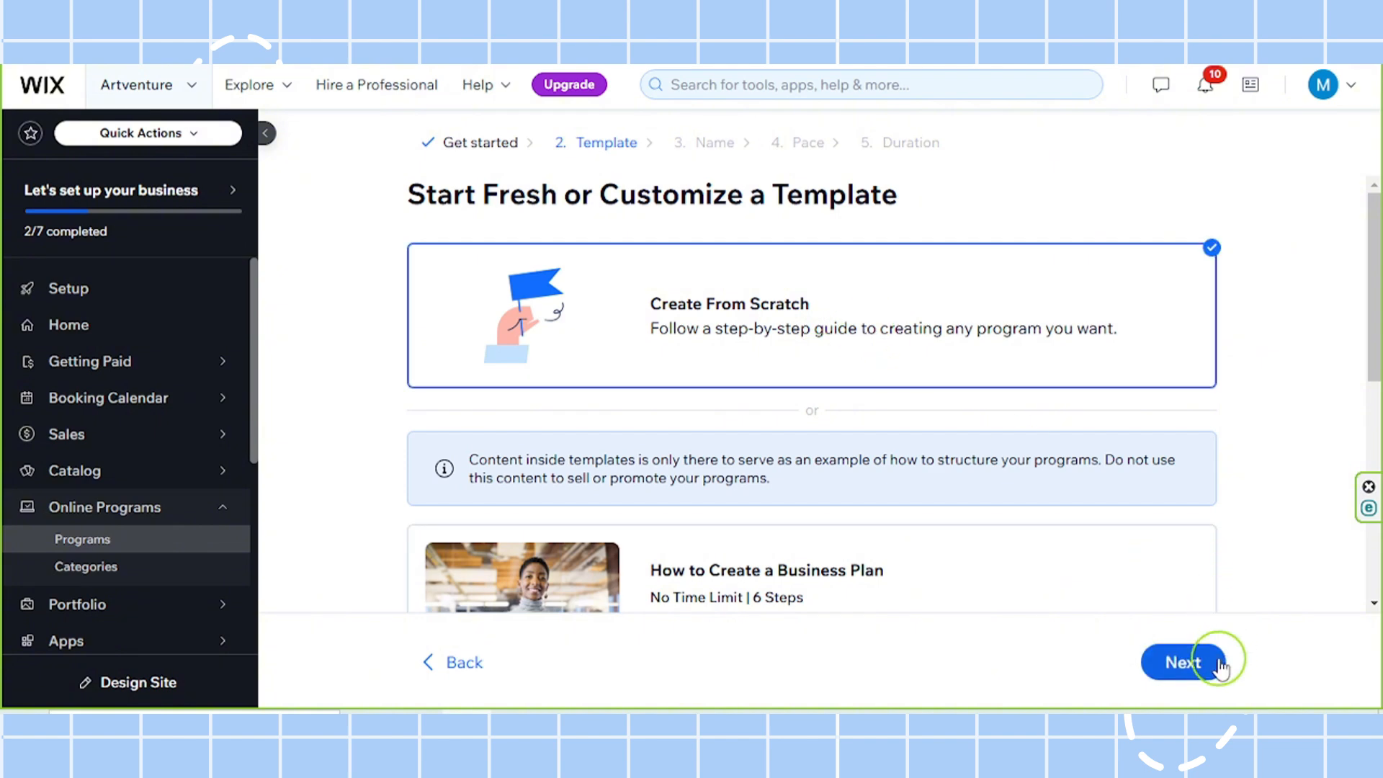
pyautogui.click(1196, 659)
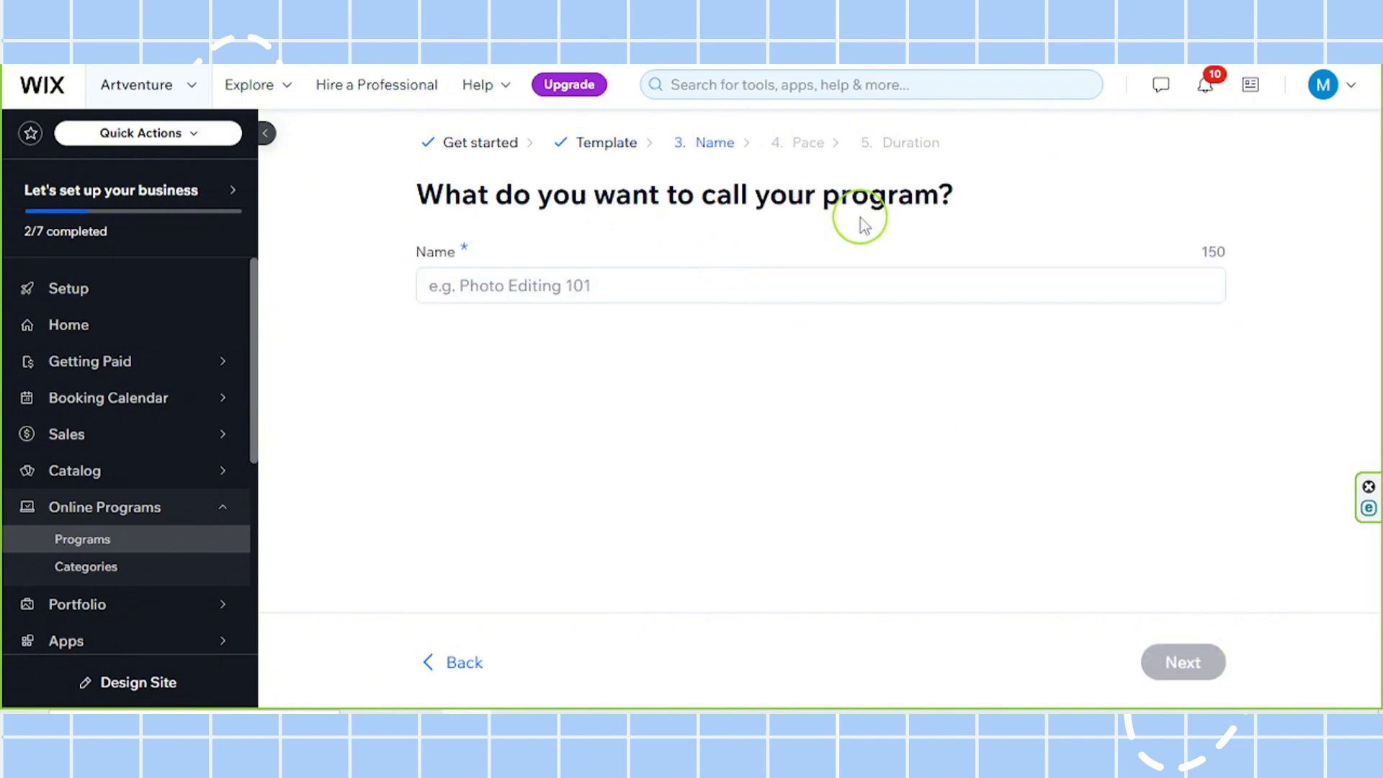
# Step: Name the program "Realistic Portrait Course" and continue to the pace settings
pyautogui.click(637, 283)
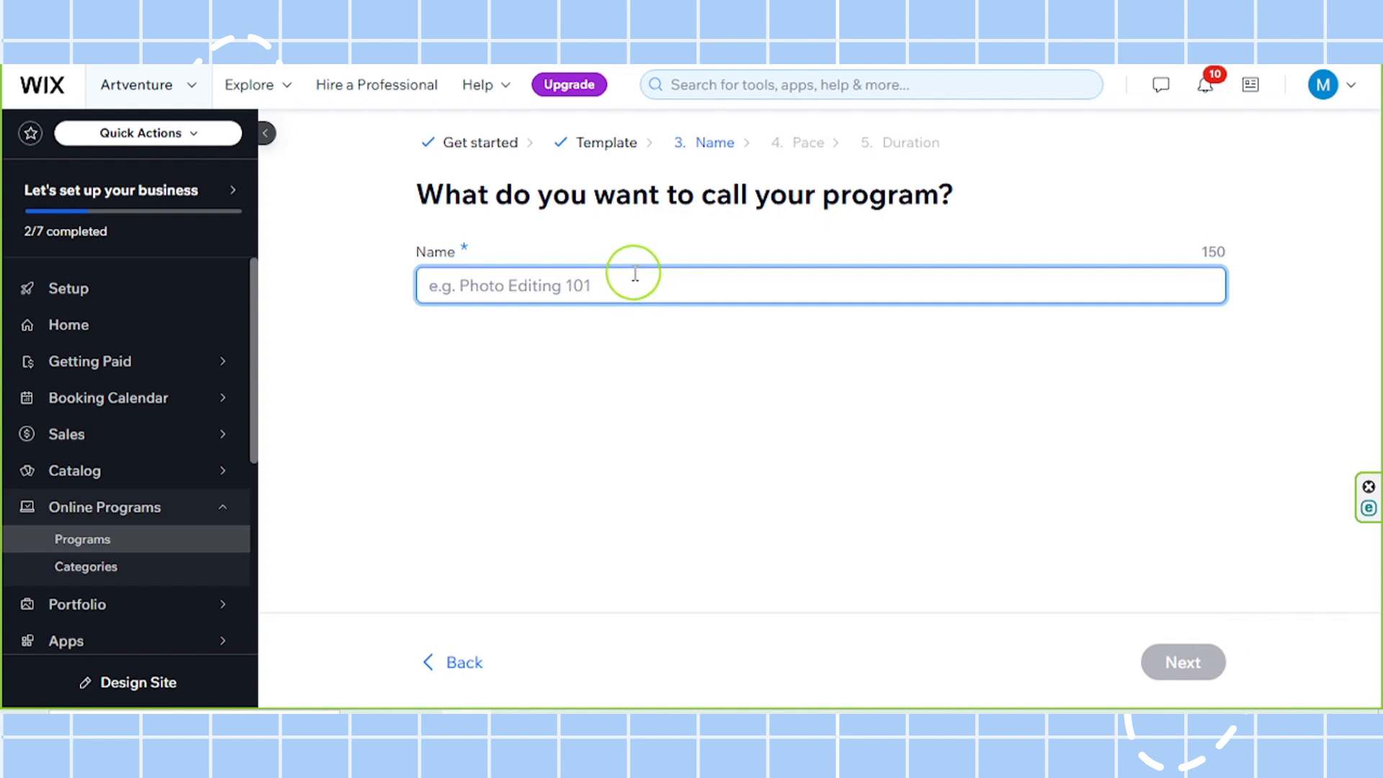
pyautogui.write('Realistic Portrait Course')
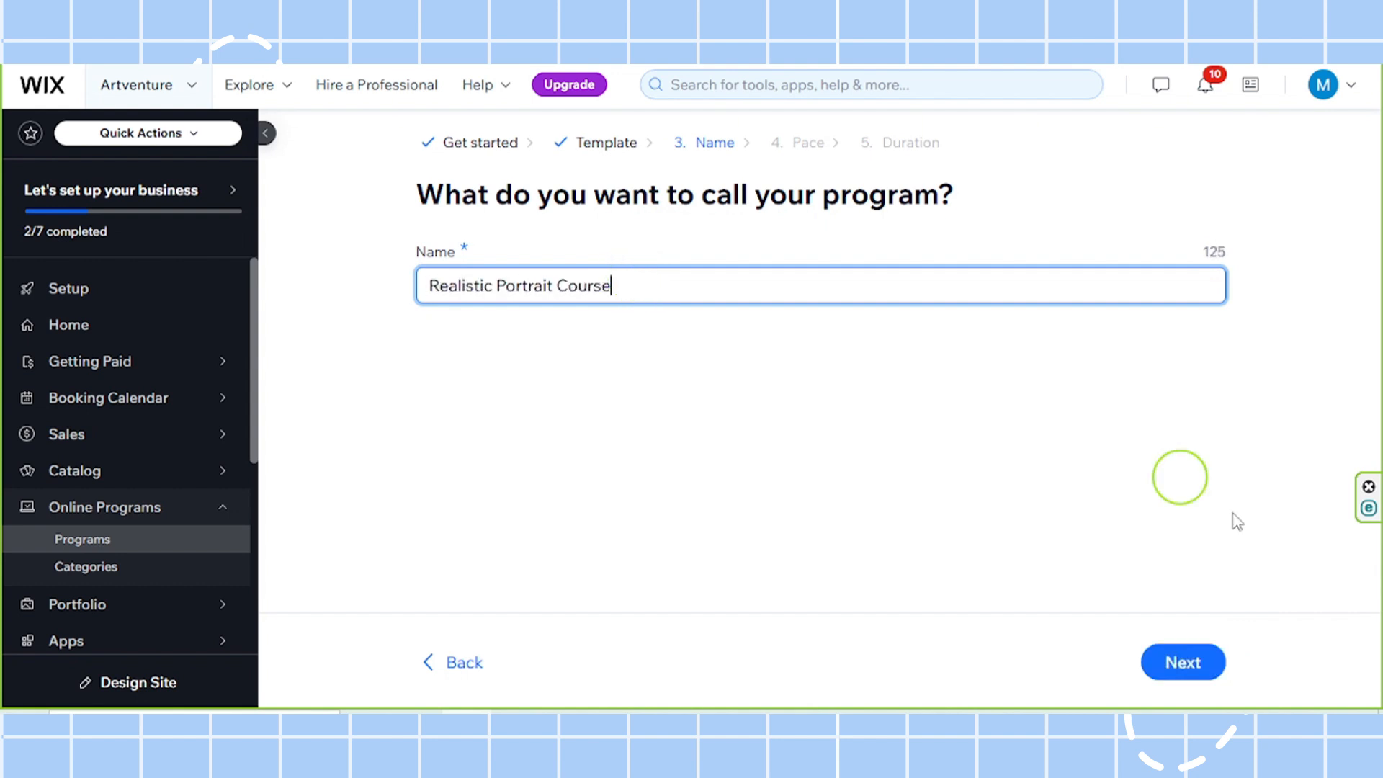
pyautogui.click(1196, 670)
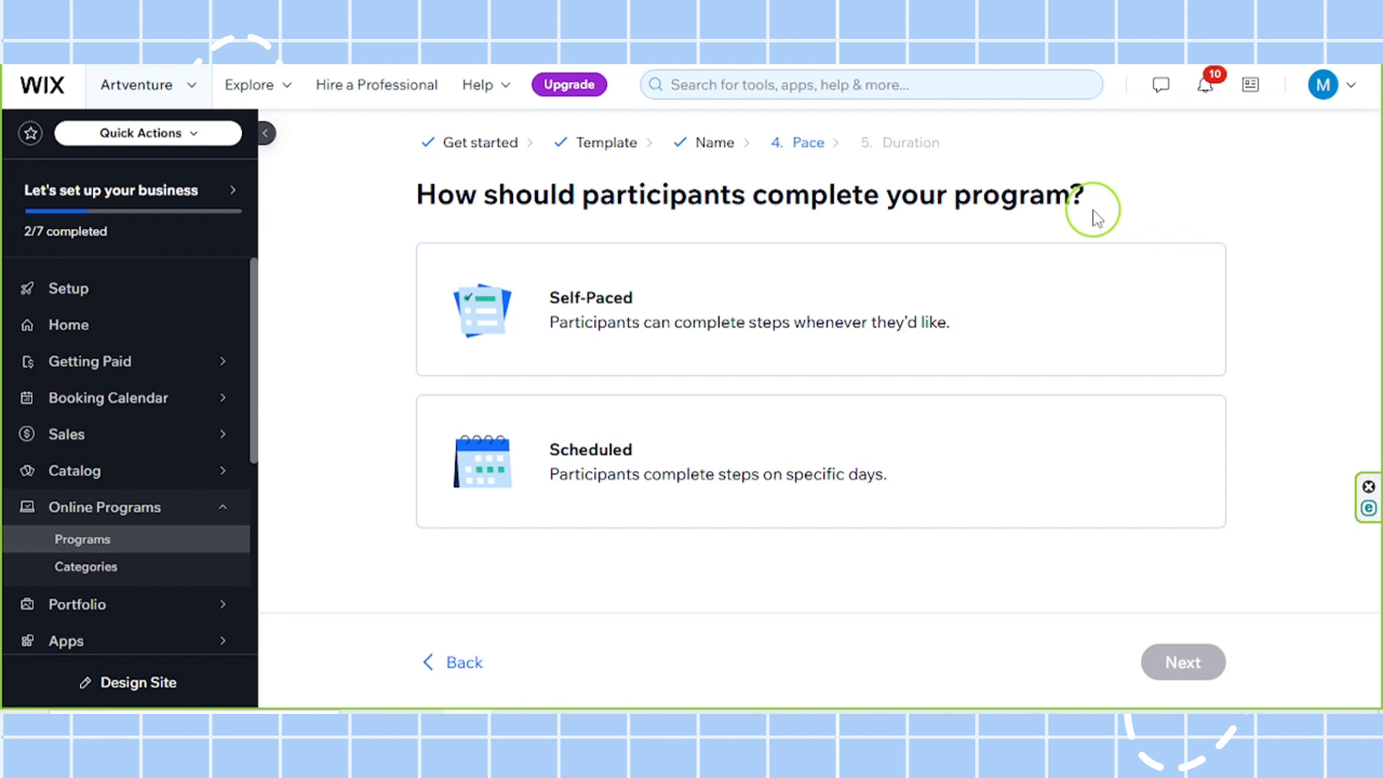
# Step: Make the program self-paced with unlimited completion time and finish the initial setup
pyautogui.click(699, 311)
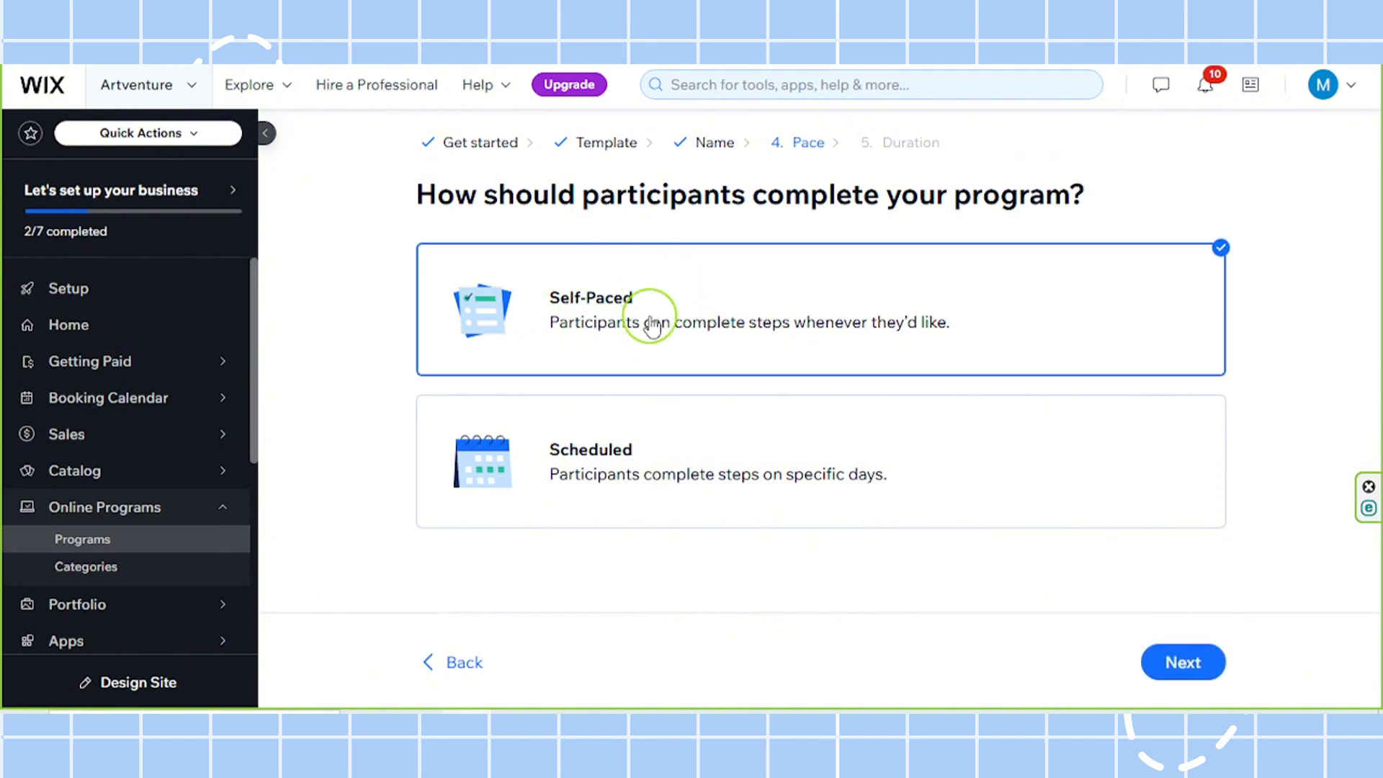
pyautogui.click(1182, 666)
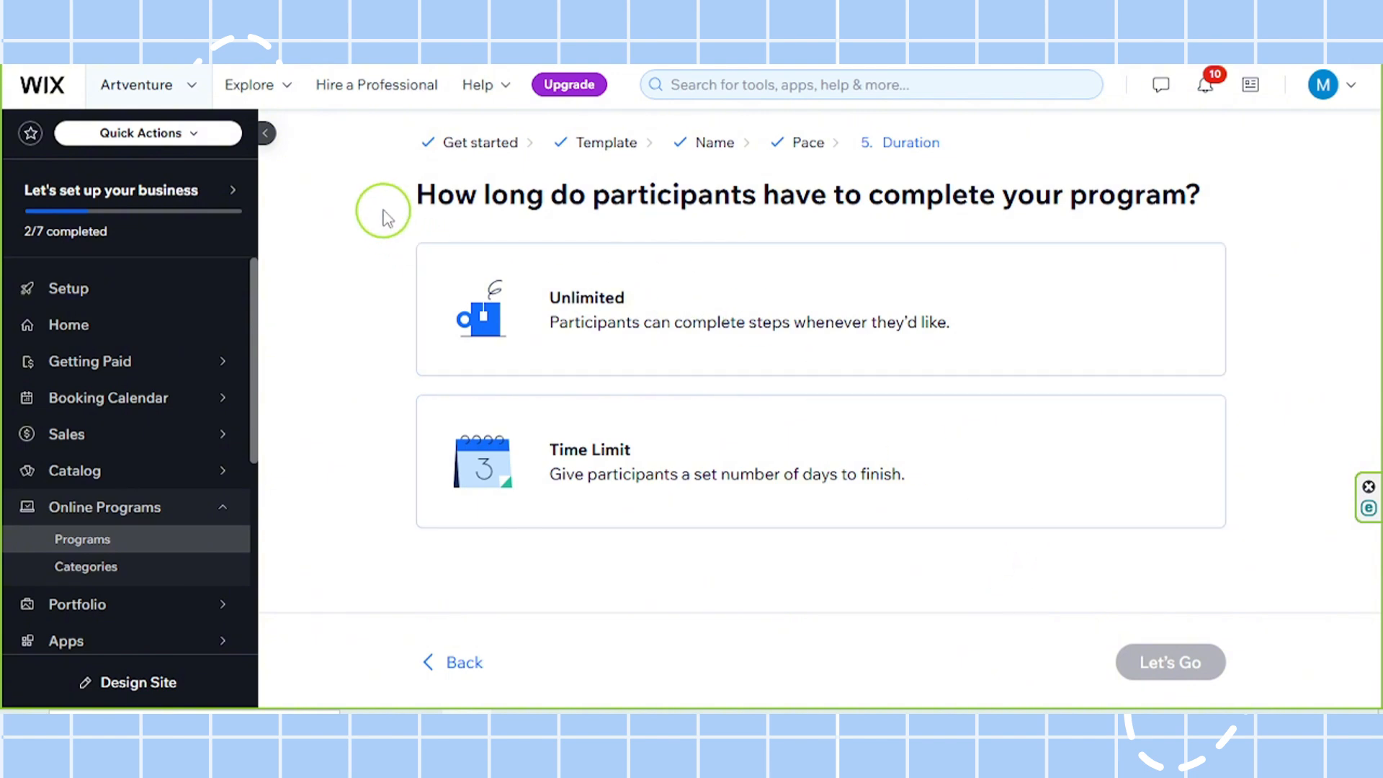
pyautogui.moveTo(380, 210); pyautogui.dragTo(1227, 205)
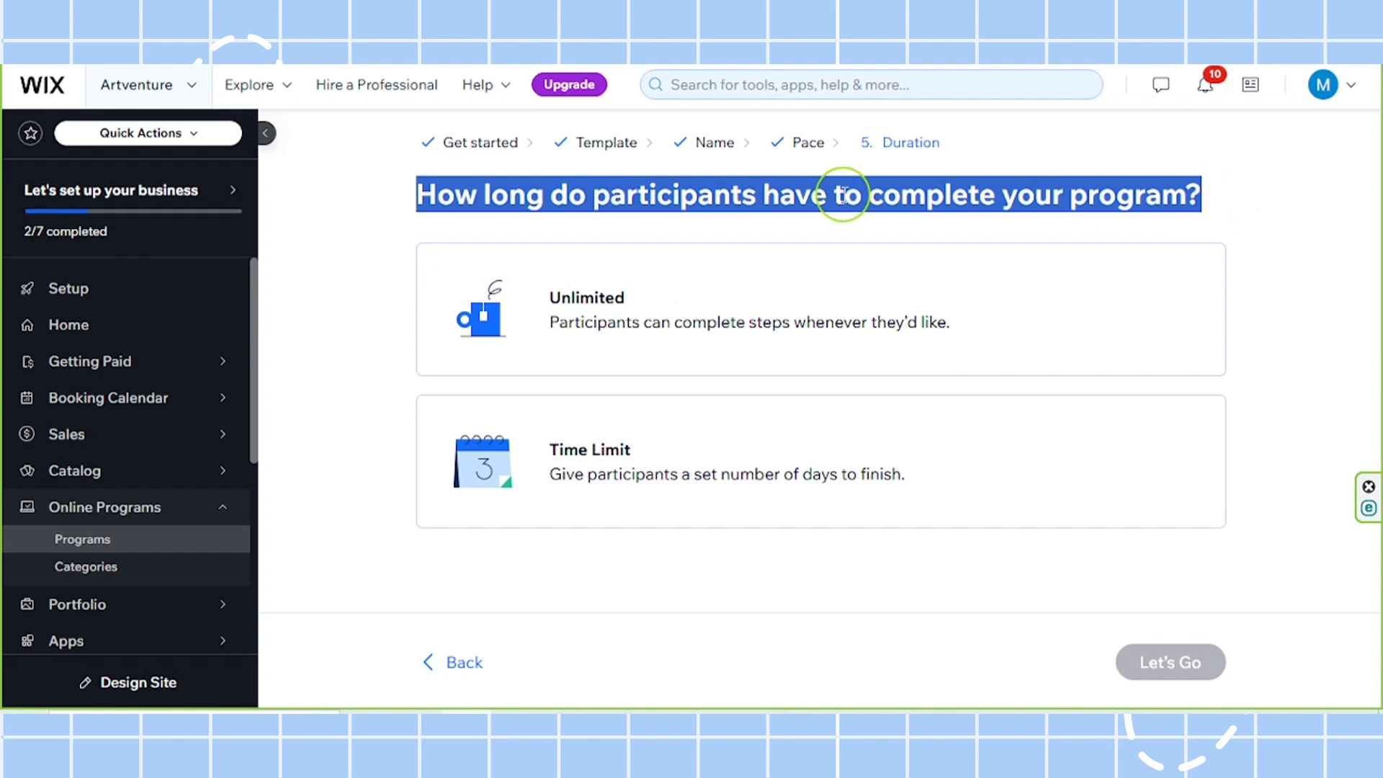
pyautogui.click(789, 191)
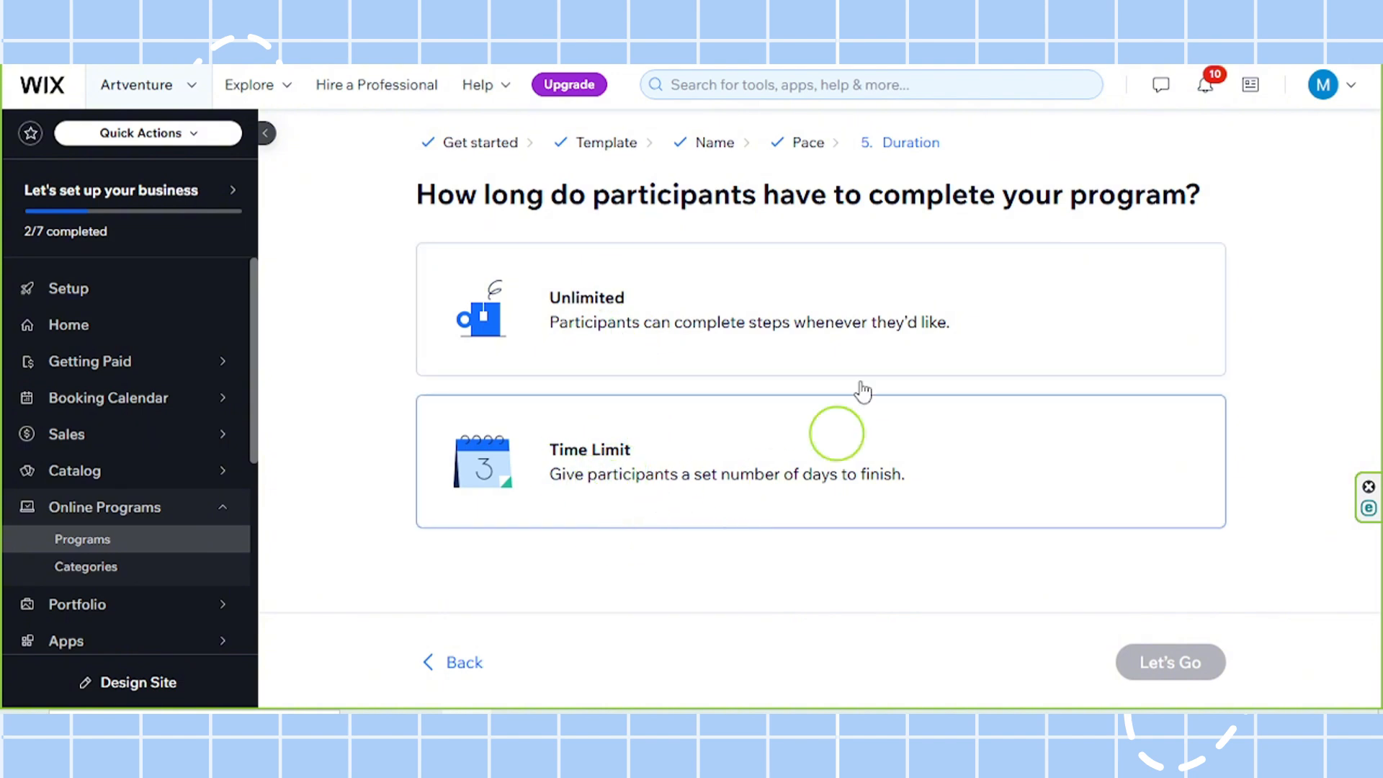
pyautogui.click(763, 278)
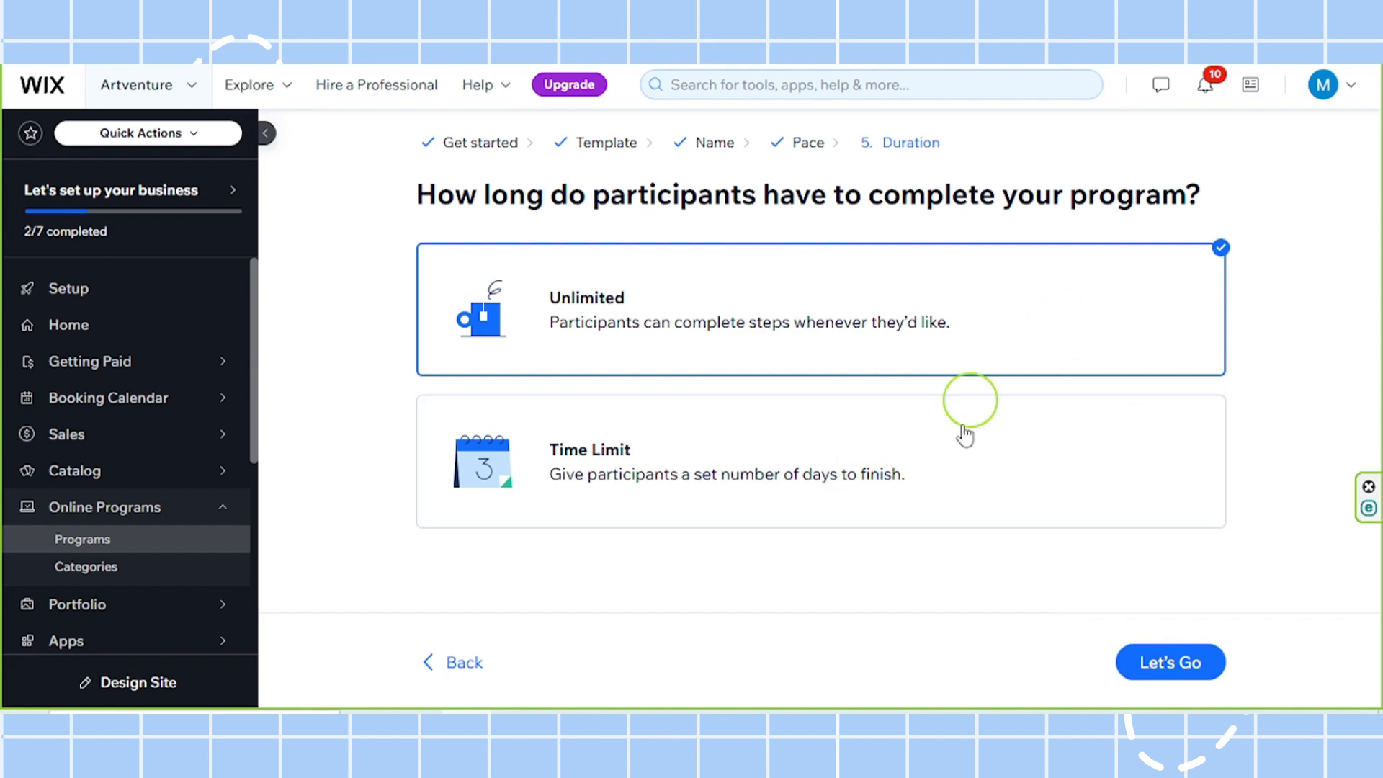
pyautogui.click(1169, 669)
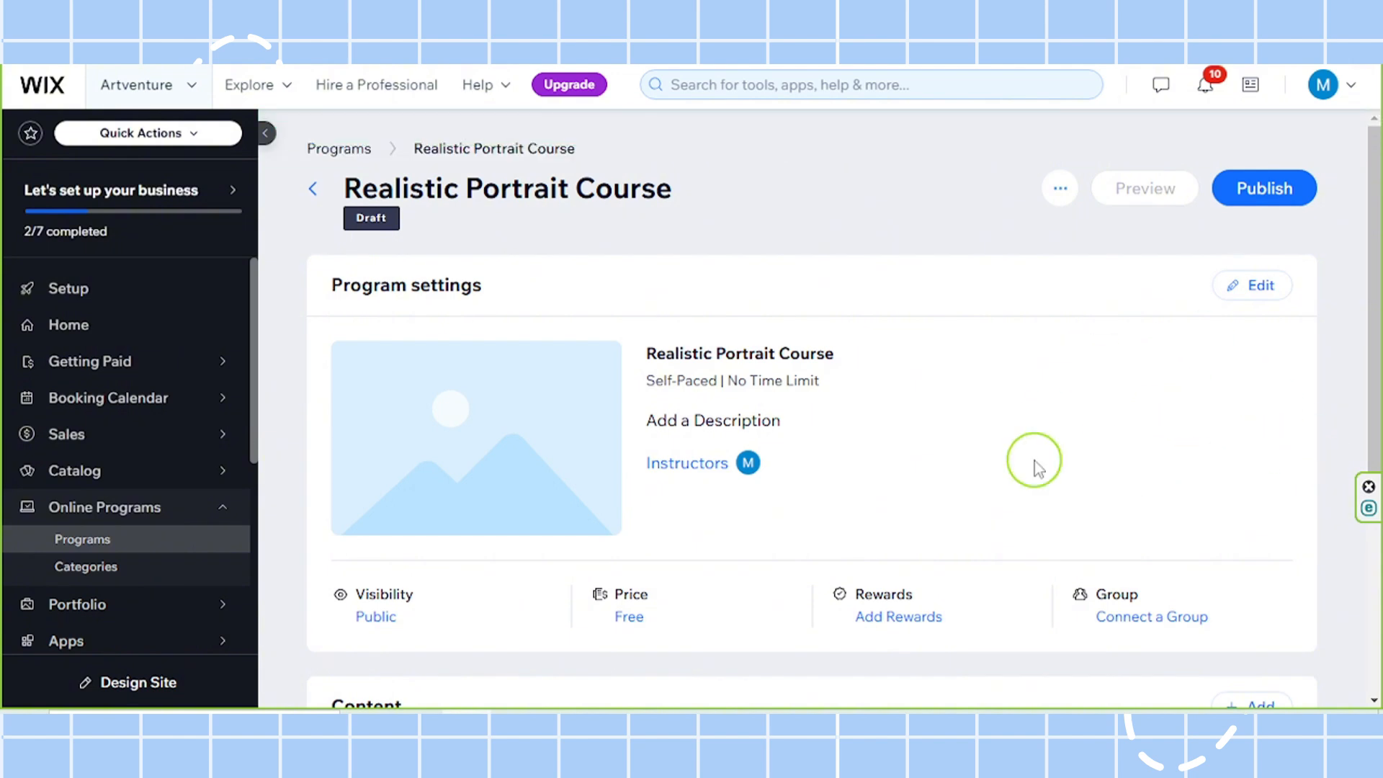
# Step: Examine the Program settings and Content sections of the draft course page
pyautogui.scroll(-4, 987, 442)
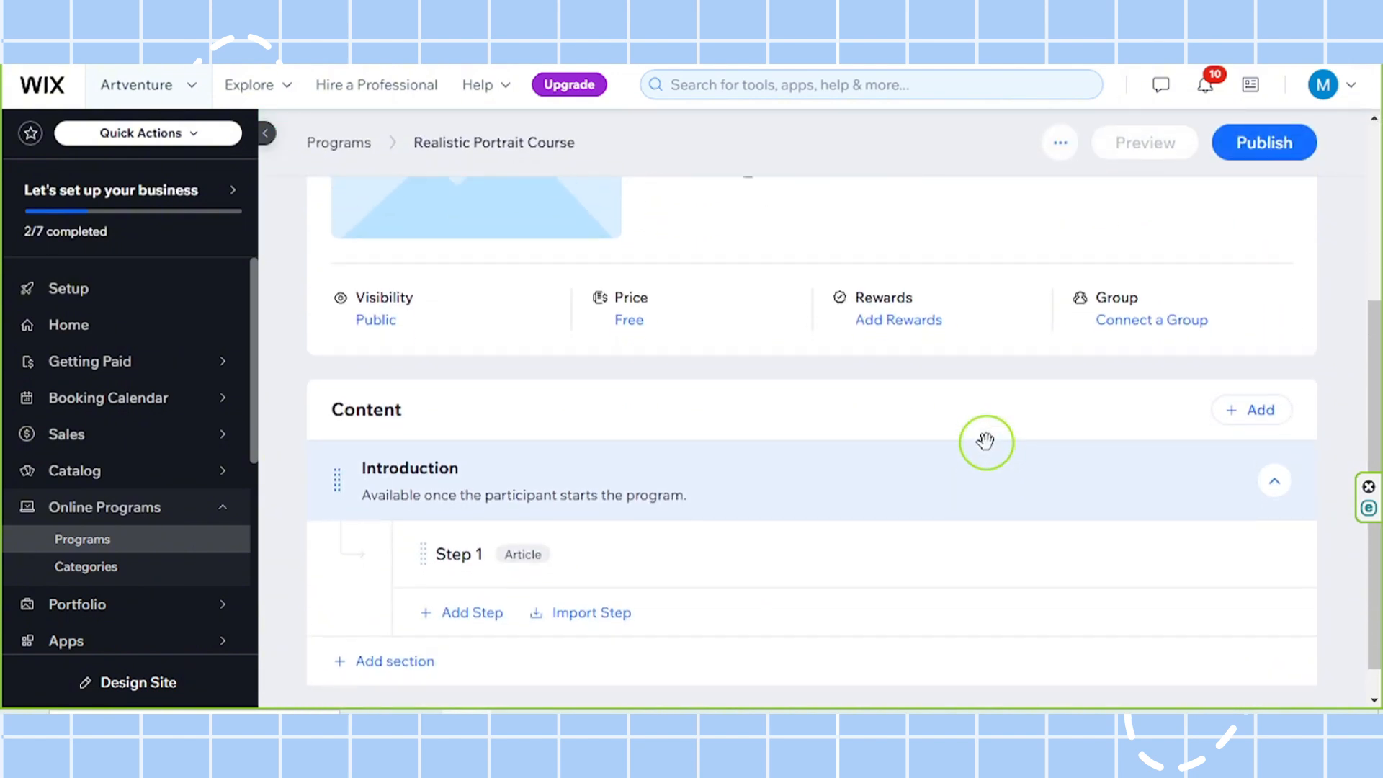
pyautogui.scroll(4, 985, 442)
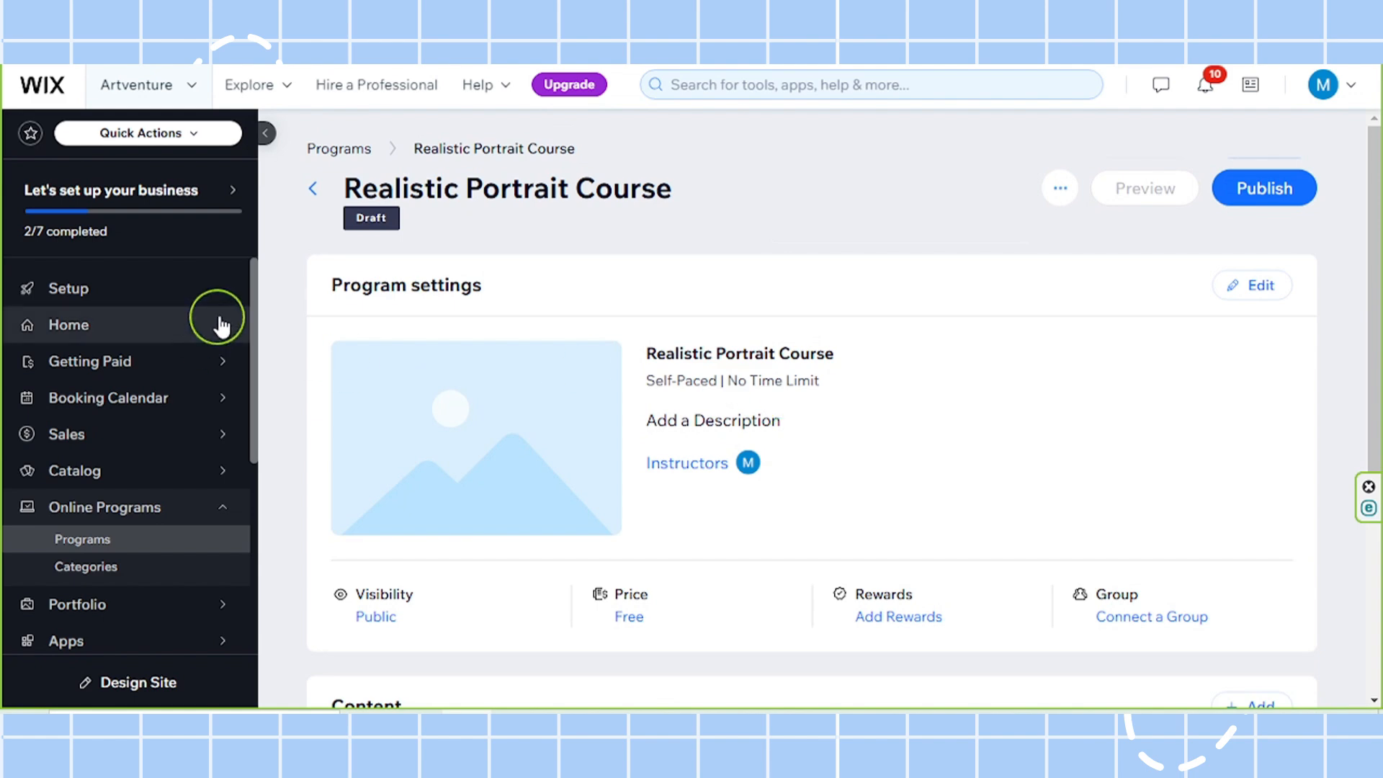
pyautogui.moveTo(320, 287); pyautogui.dragTo(574, 281)
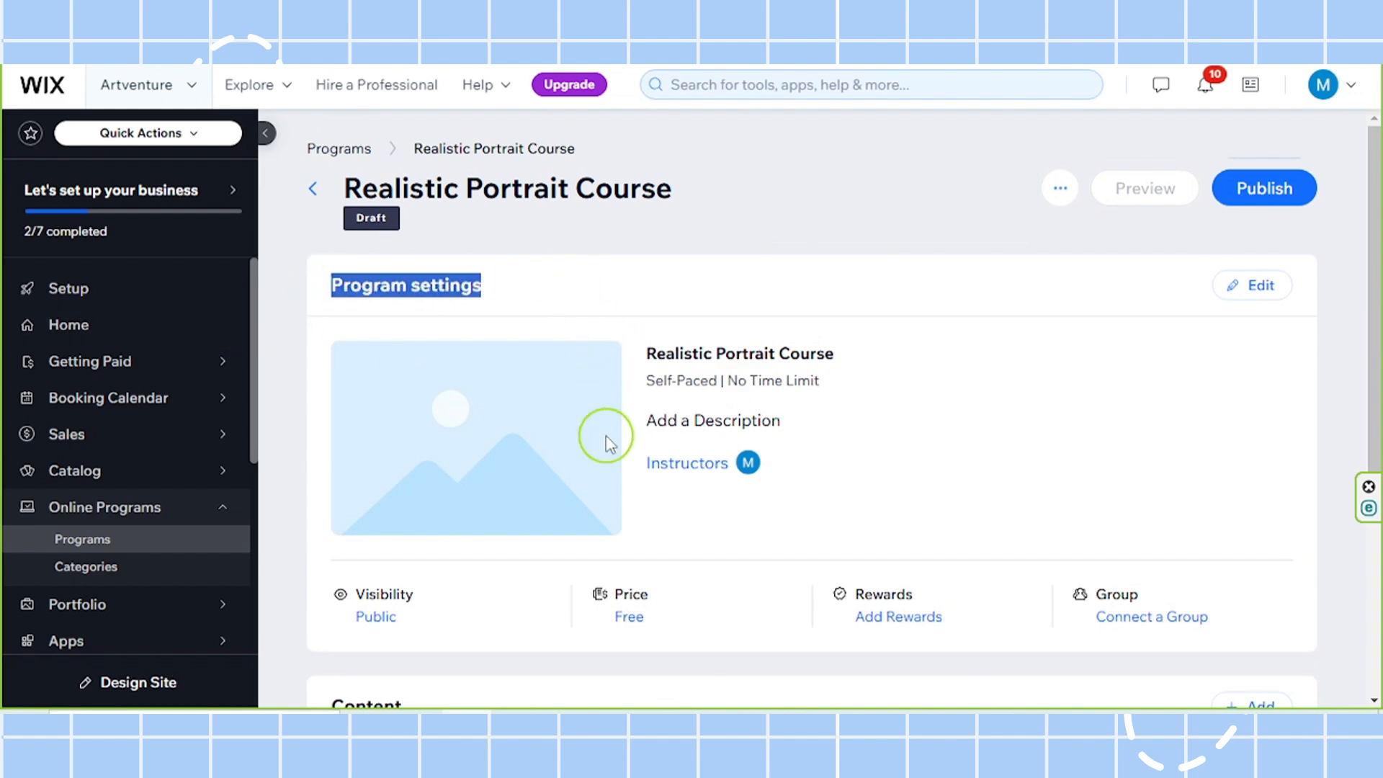
pyautogui.scroll(-4, 608, 443)
pyautogui.moveTo(318, 392); pyautogui.dragTo(428, 386)
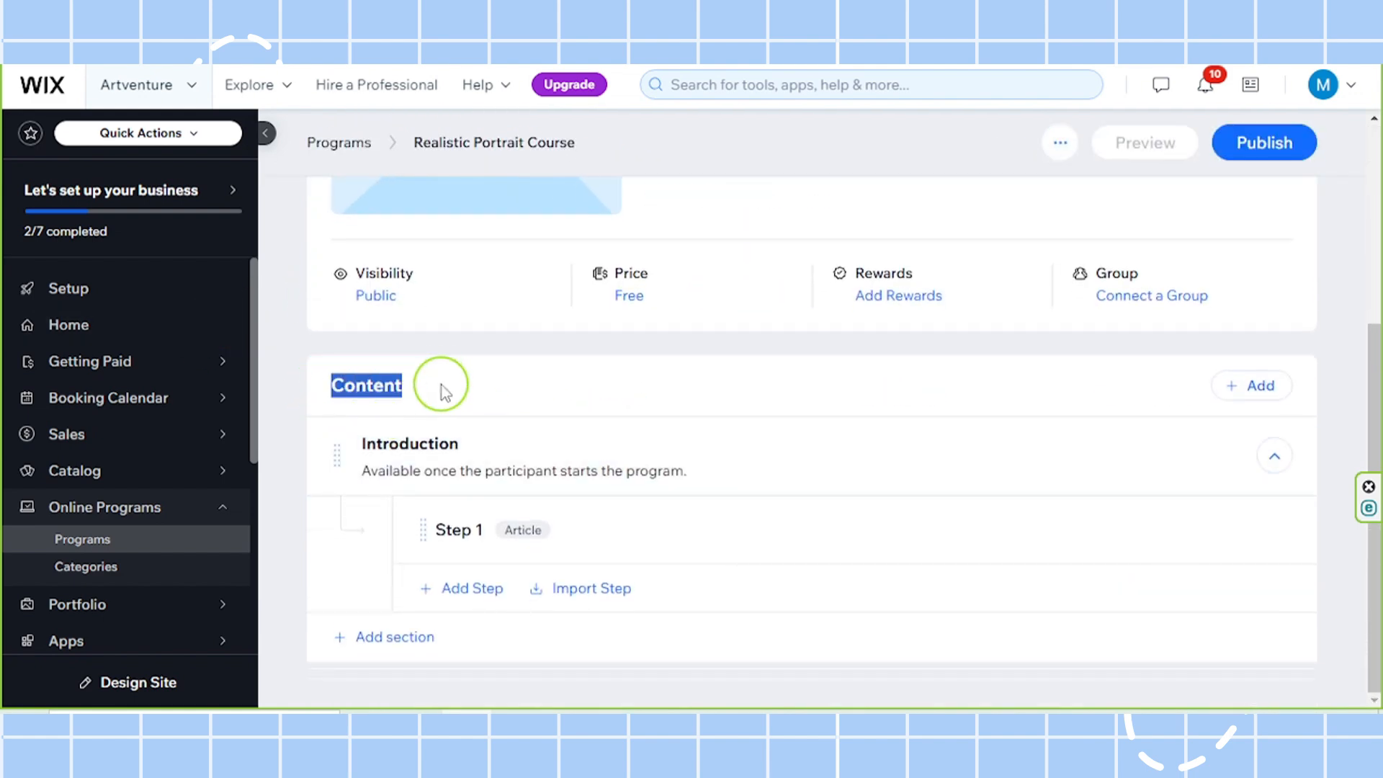
pyautogui.click(461, 401)
pyautogui.scroll(4, 469, 402)
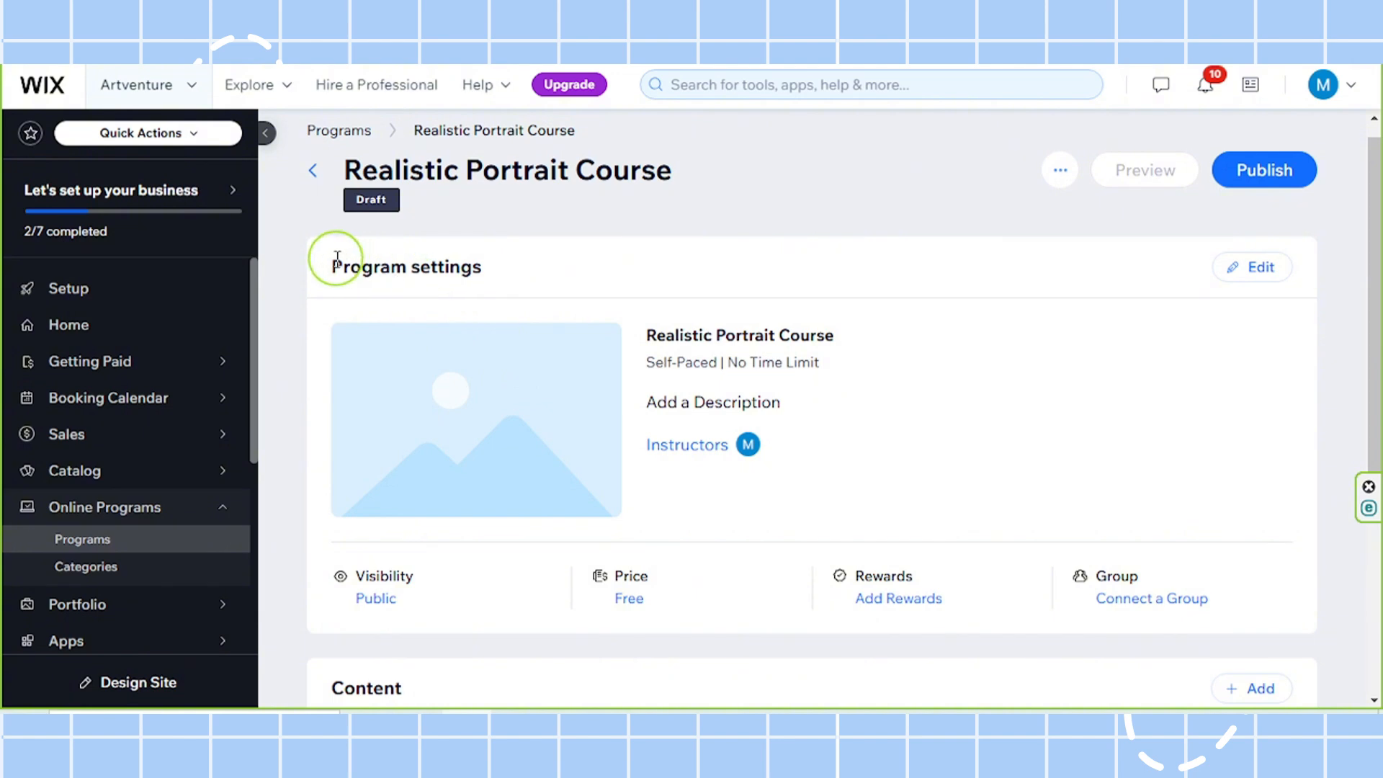
pyautogui.moveTo(337, 256); pyautogui.dragTo(485, 269)
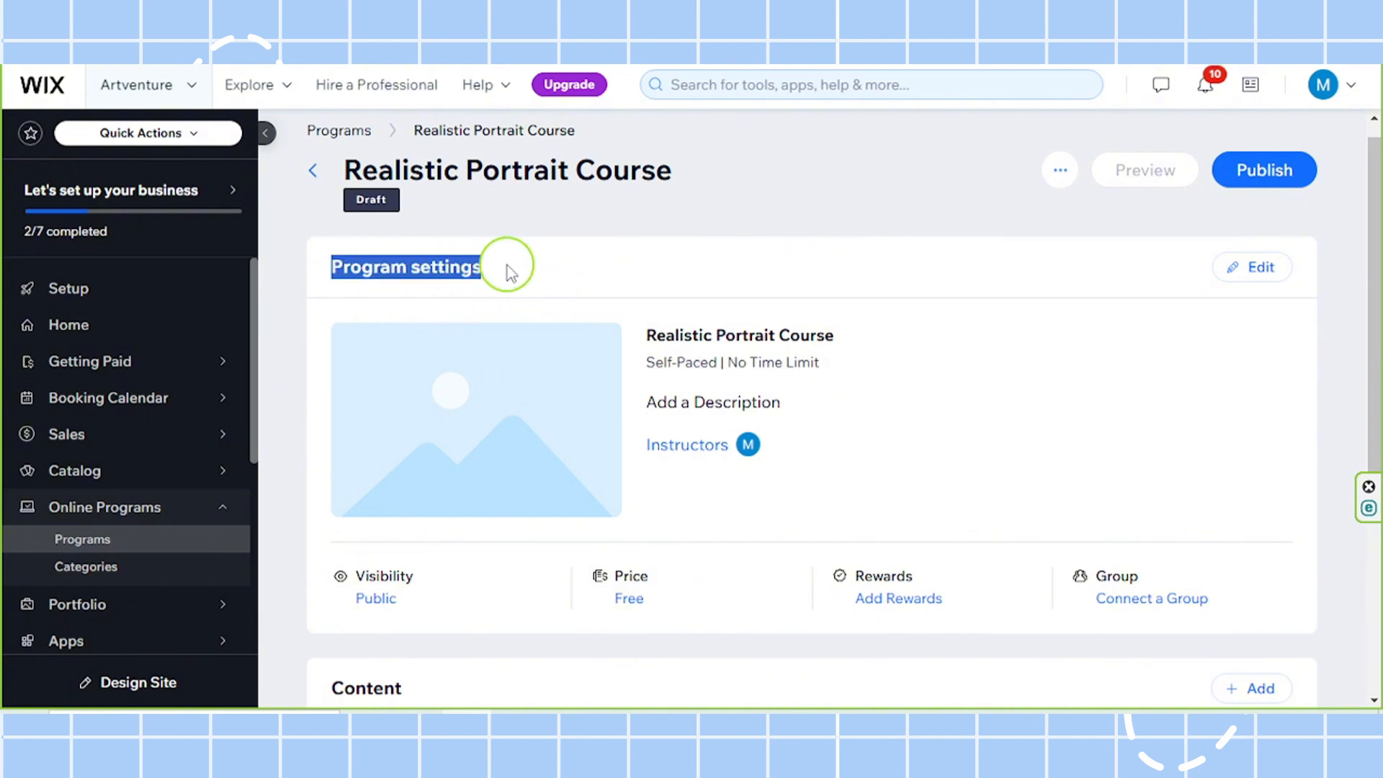
pyautogui.scroll(-2, 505, 265)
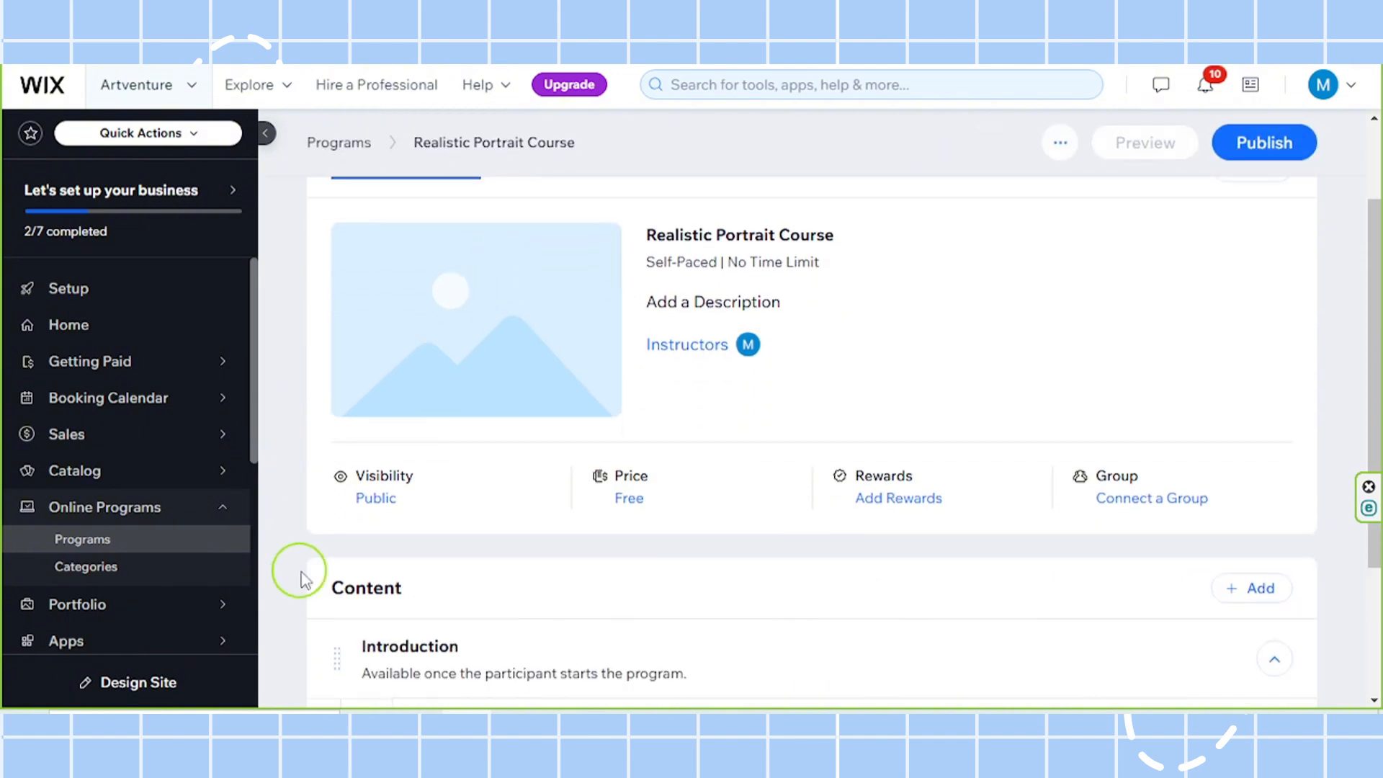
pyautogui.moveTo(317, 588); pyautogui.dragTo(453, 592)
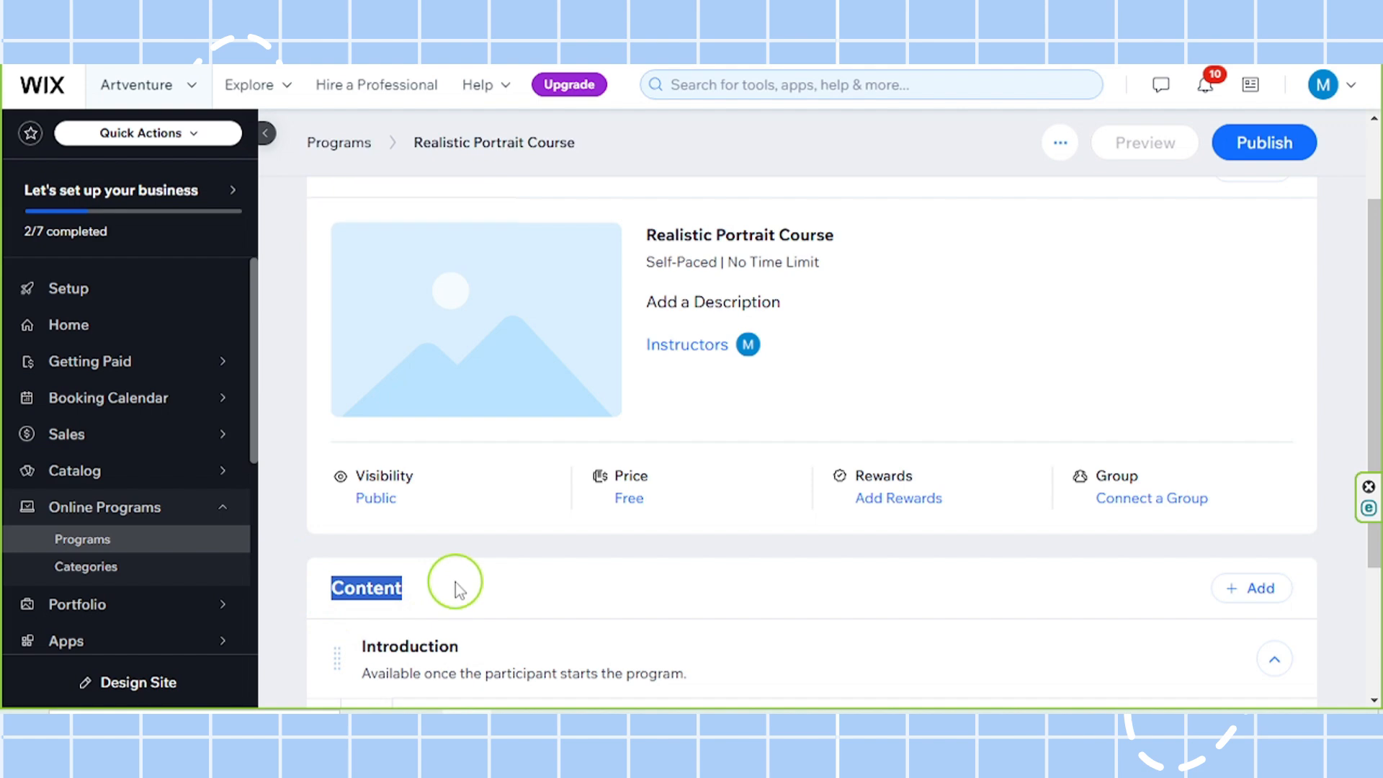
pyautogui.scroll(2, 455, 582)
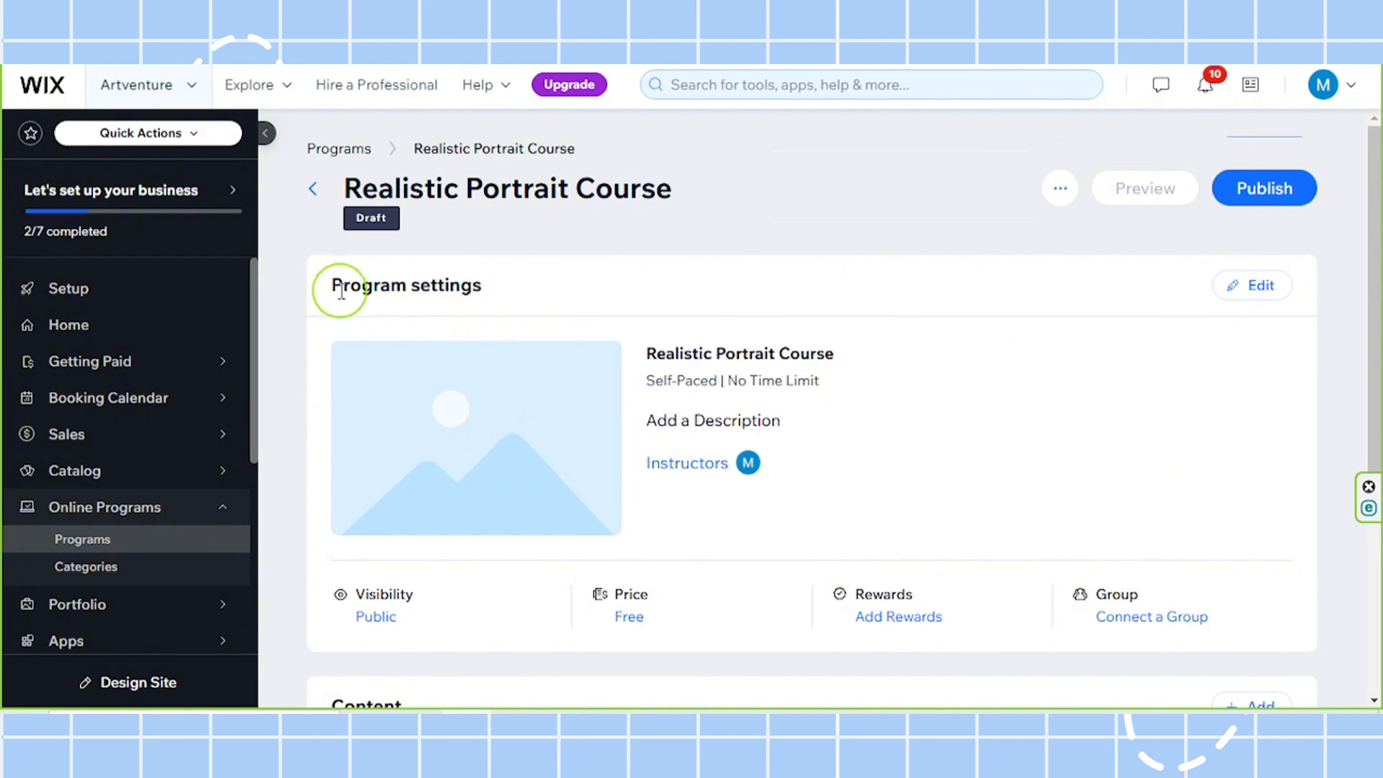
pyautogui.moveTo(334, 292); pyautogui.dragTo(509, 281)
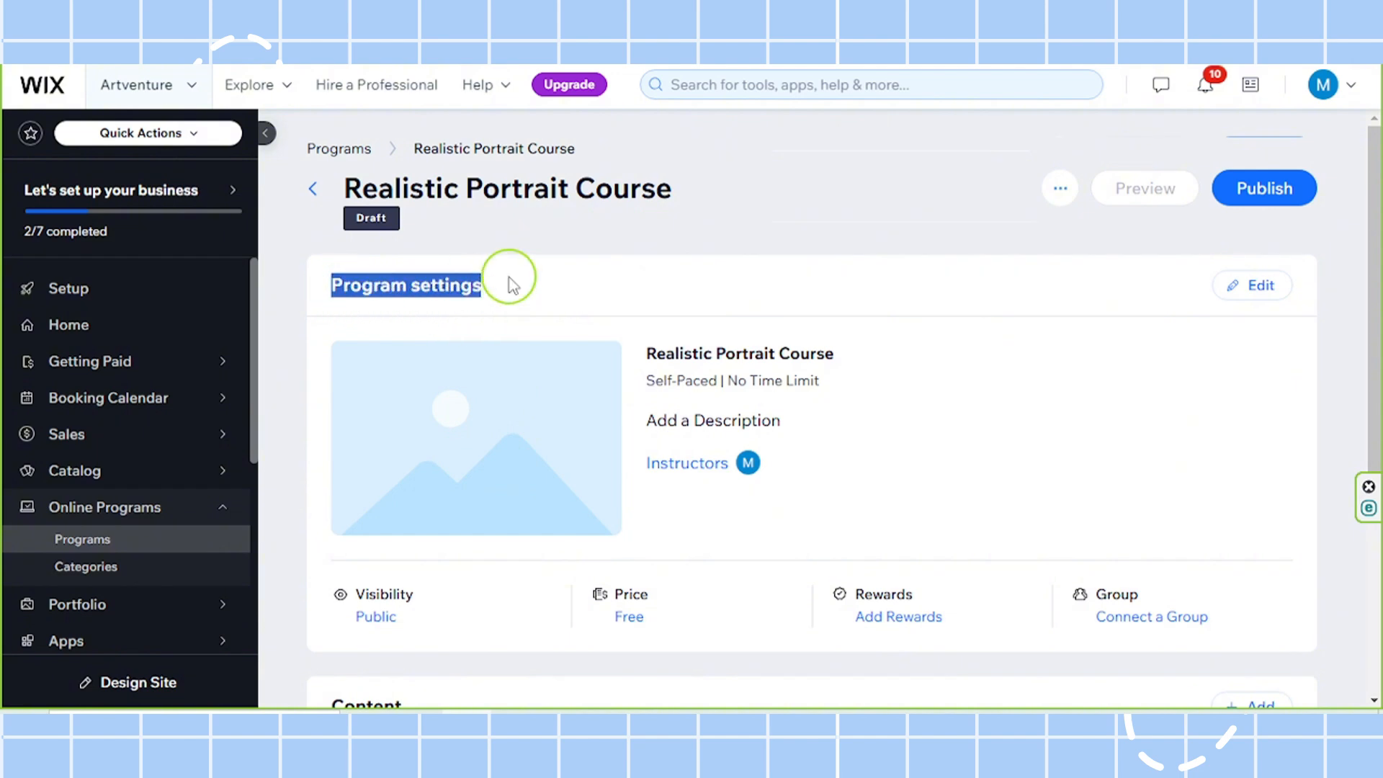
# Step: Open the program's basic info for editing and add the category "Arts"
pyautogui.click(1254, 286)
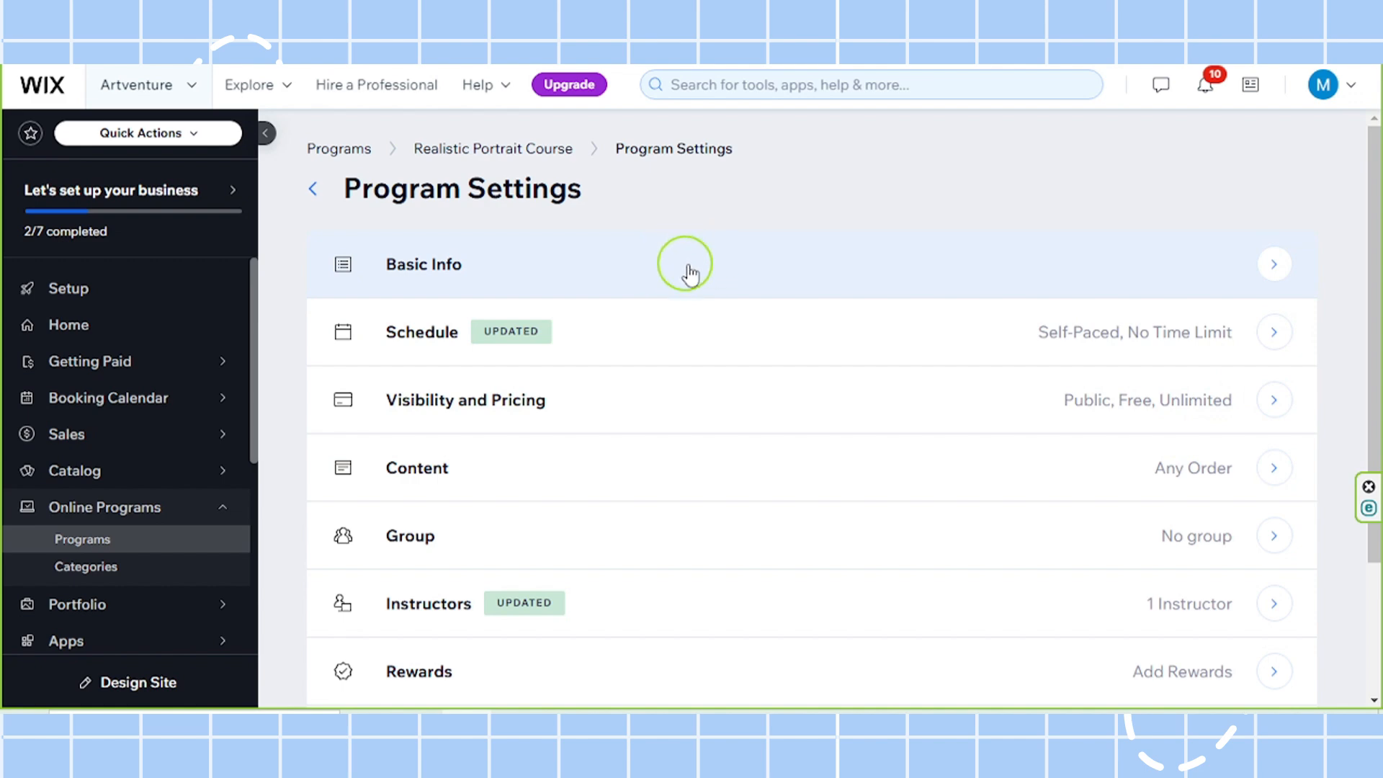
pyautogui.click(726, 272)
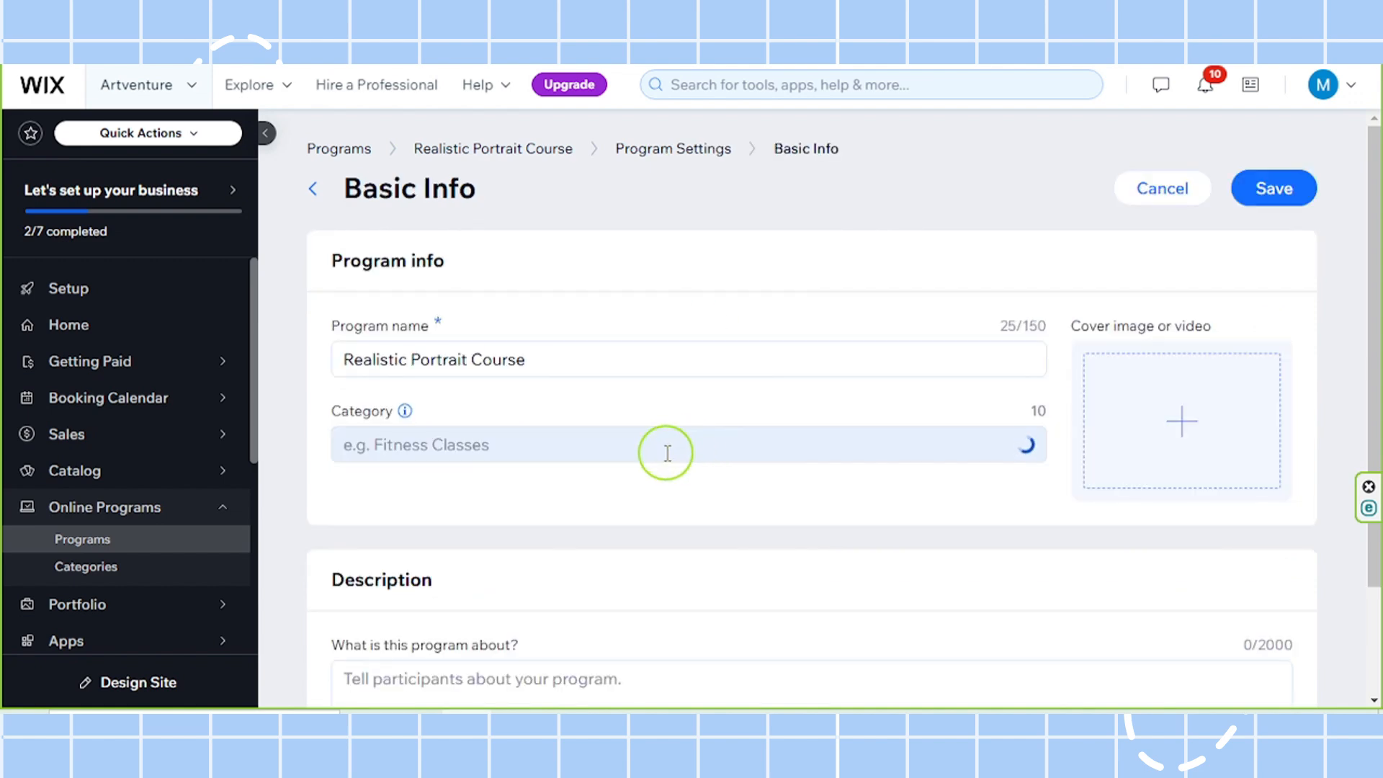
pyautogui.click(534, 365)
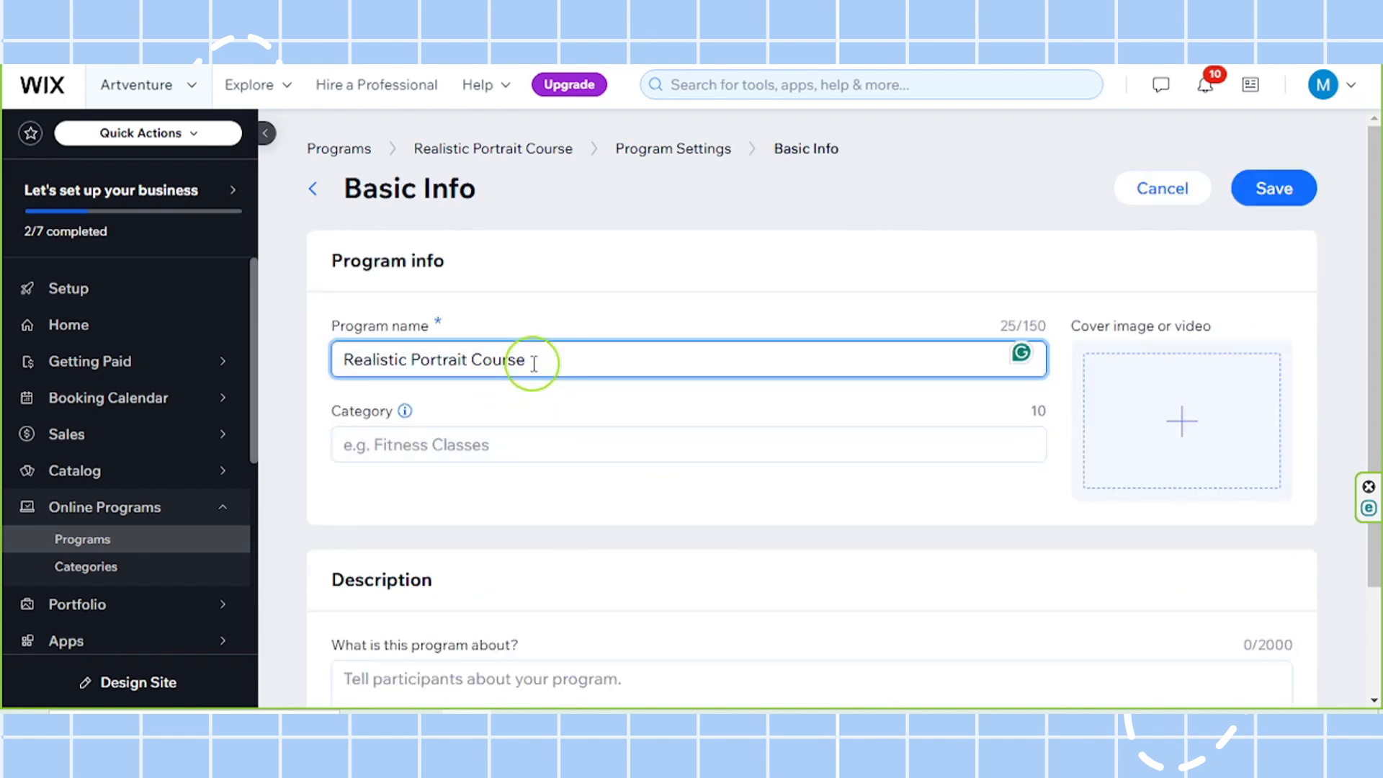
pyautogui.click(479, 439)
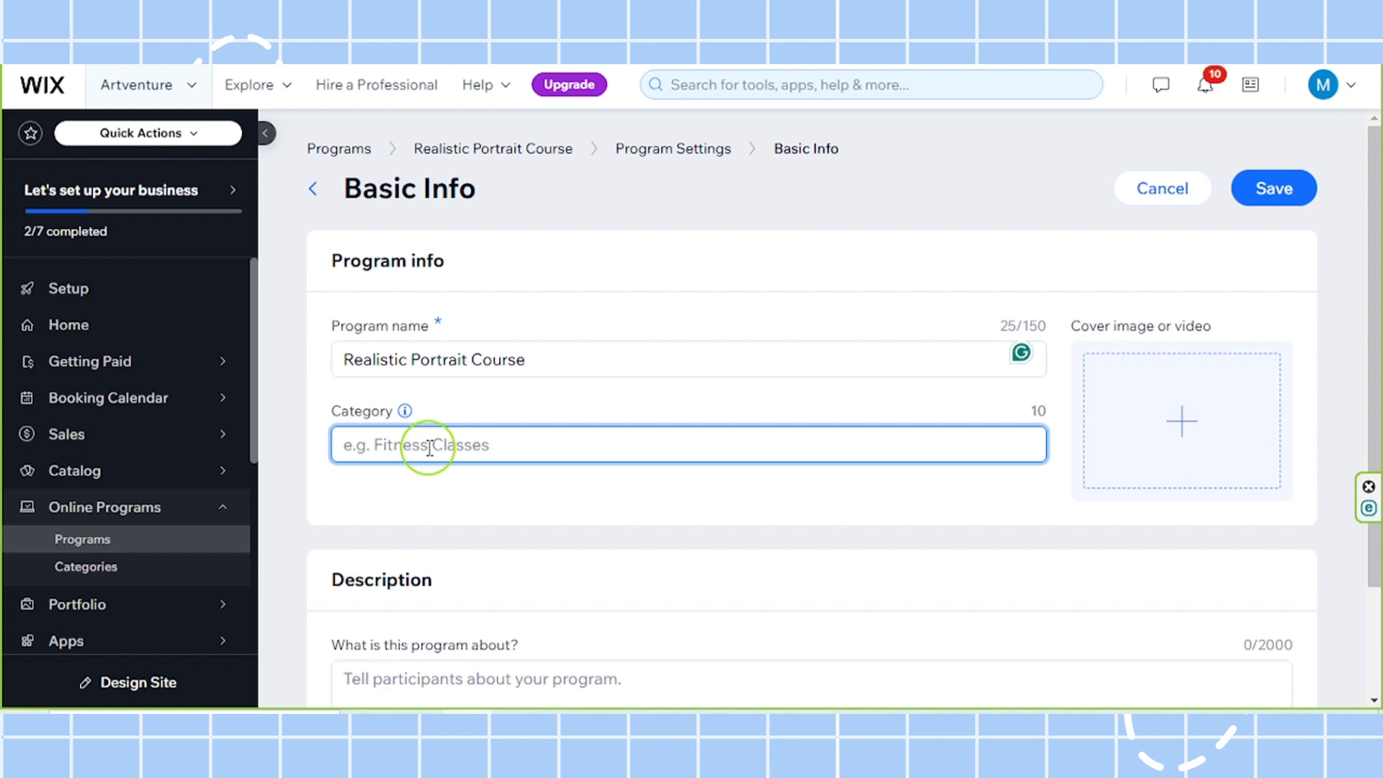
pyautogui.write('Arts')
pyautogui.press('Return')
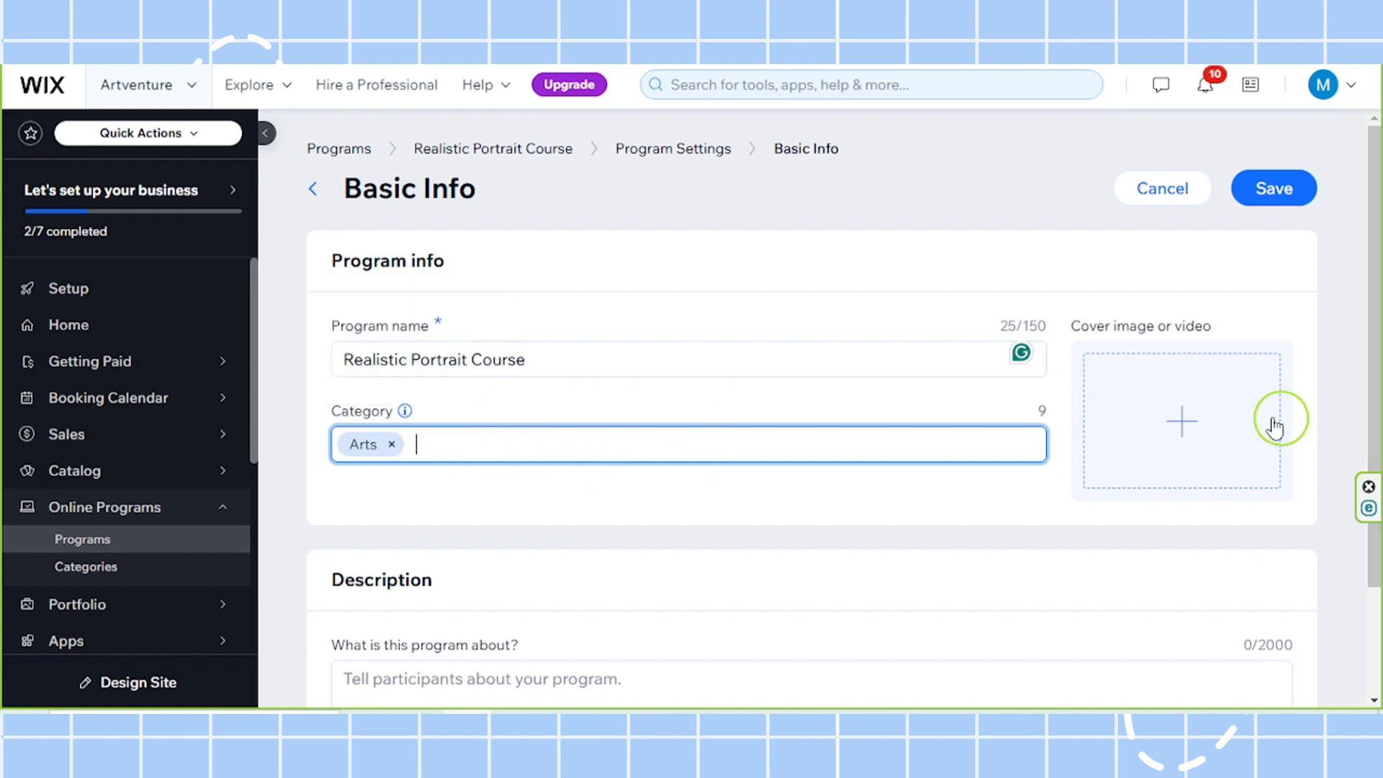
# Step: Upload the image file 1 from the computer's Desktop and set it as the program's cover image
pyautogui.click(1184, 430)
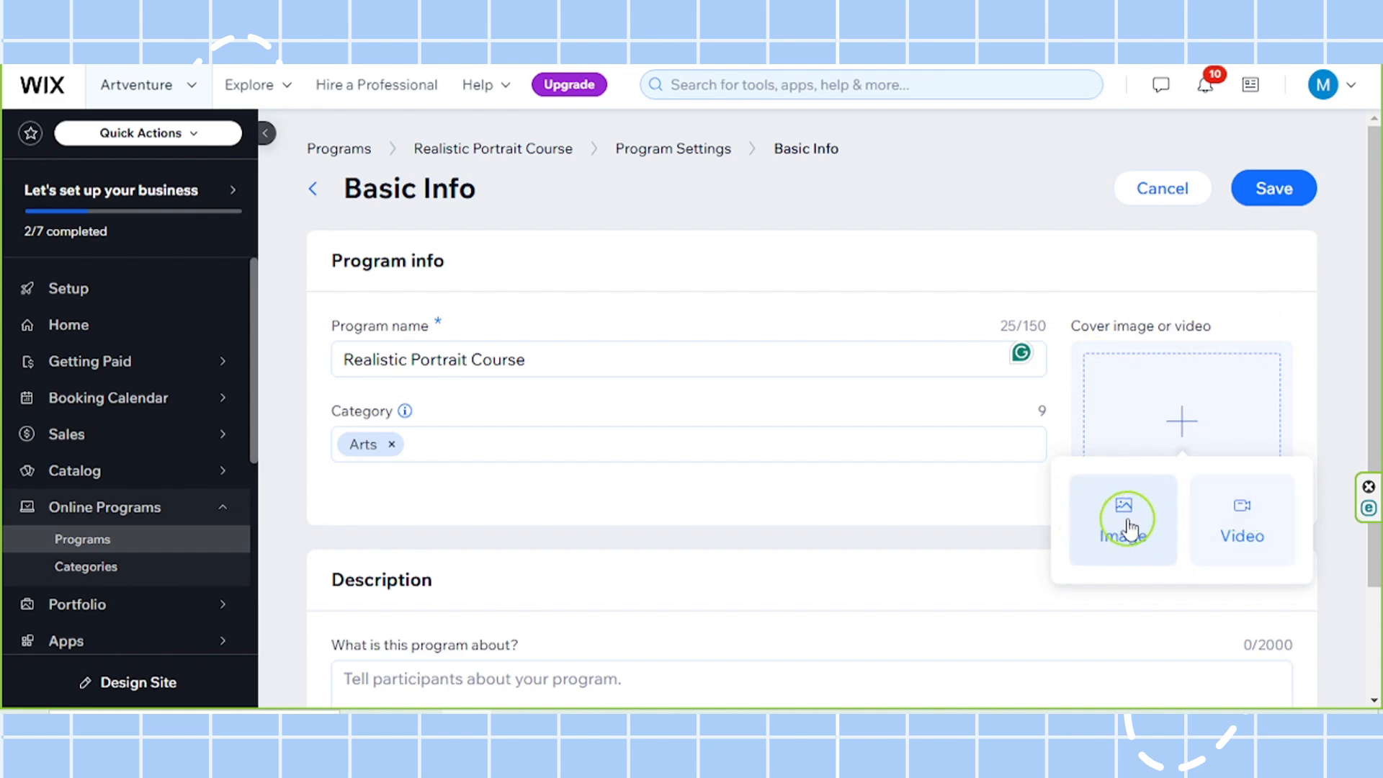
pyautogui.click(1130, 542)
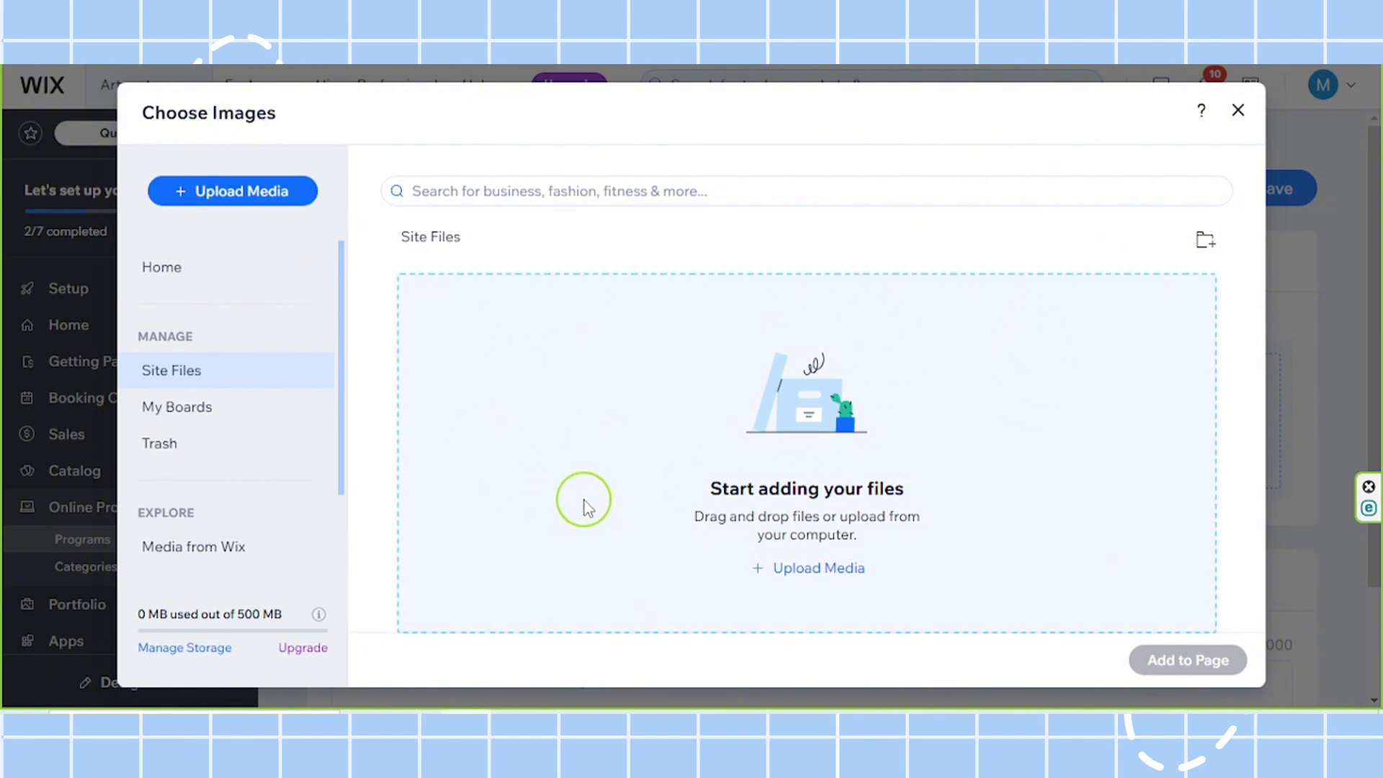
pyautogui.click(278, 192)
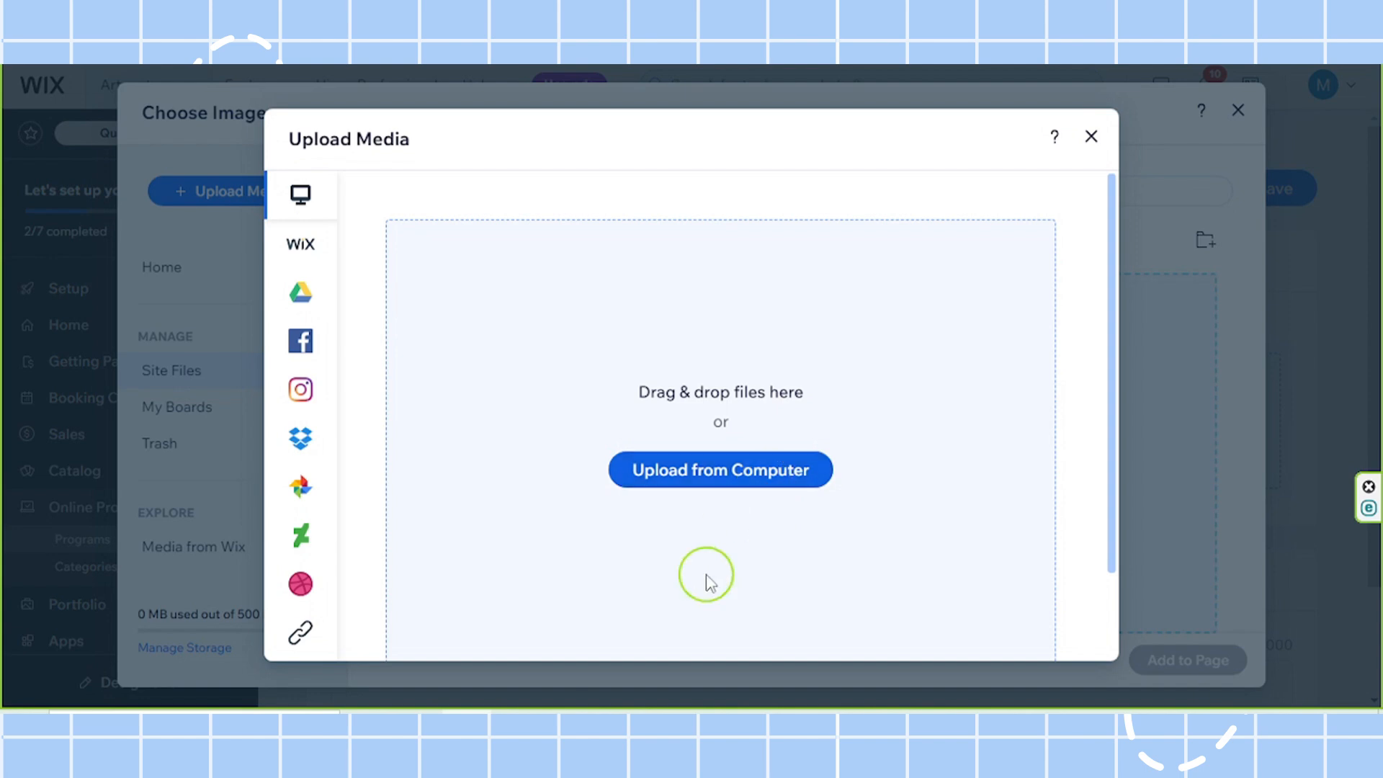
pyautogui.click(709, 580)
pyautogui.click(231, 136)
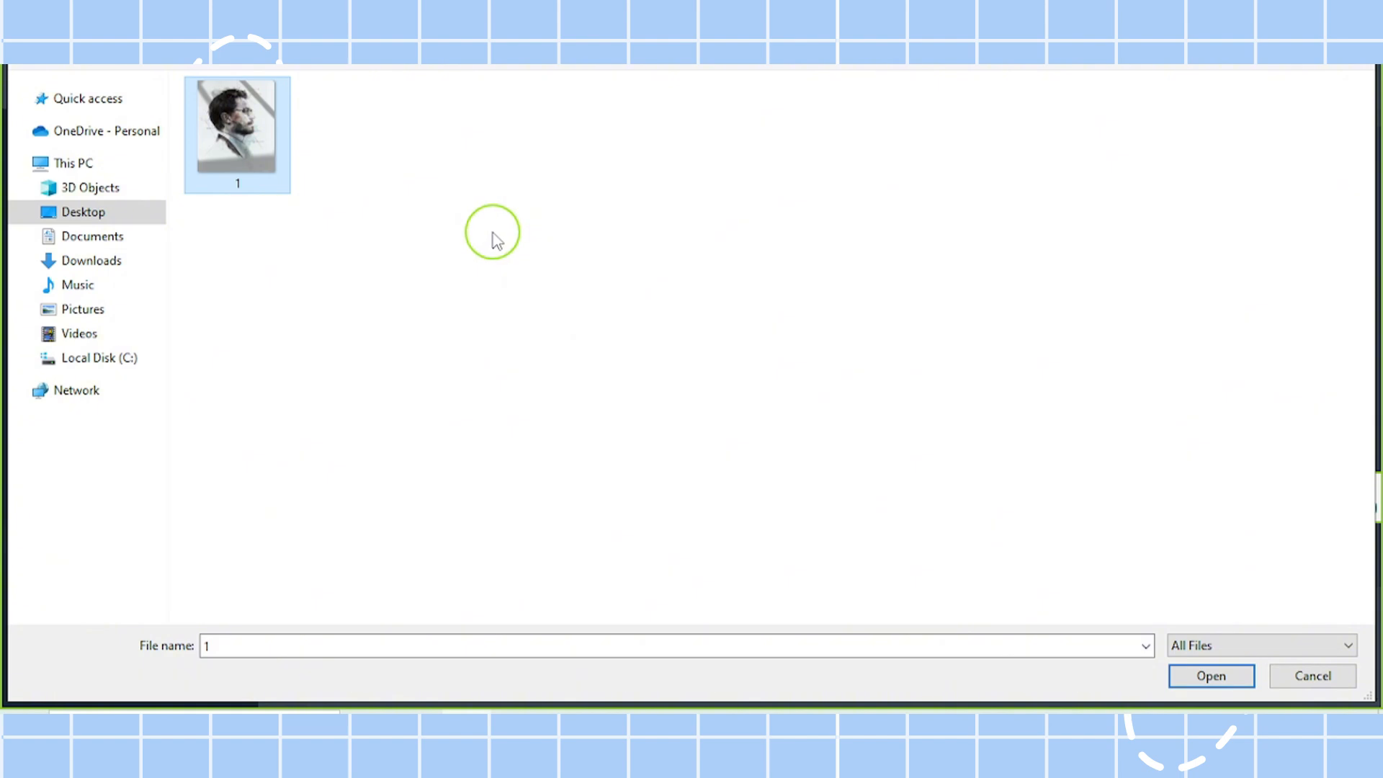
pyautogui.click(1203, 675)
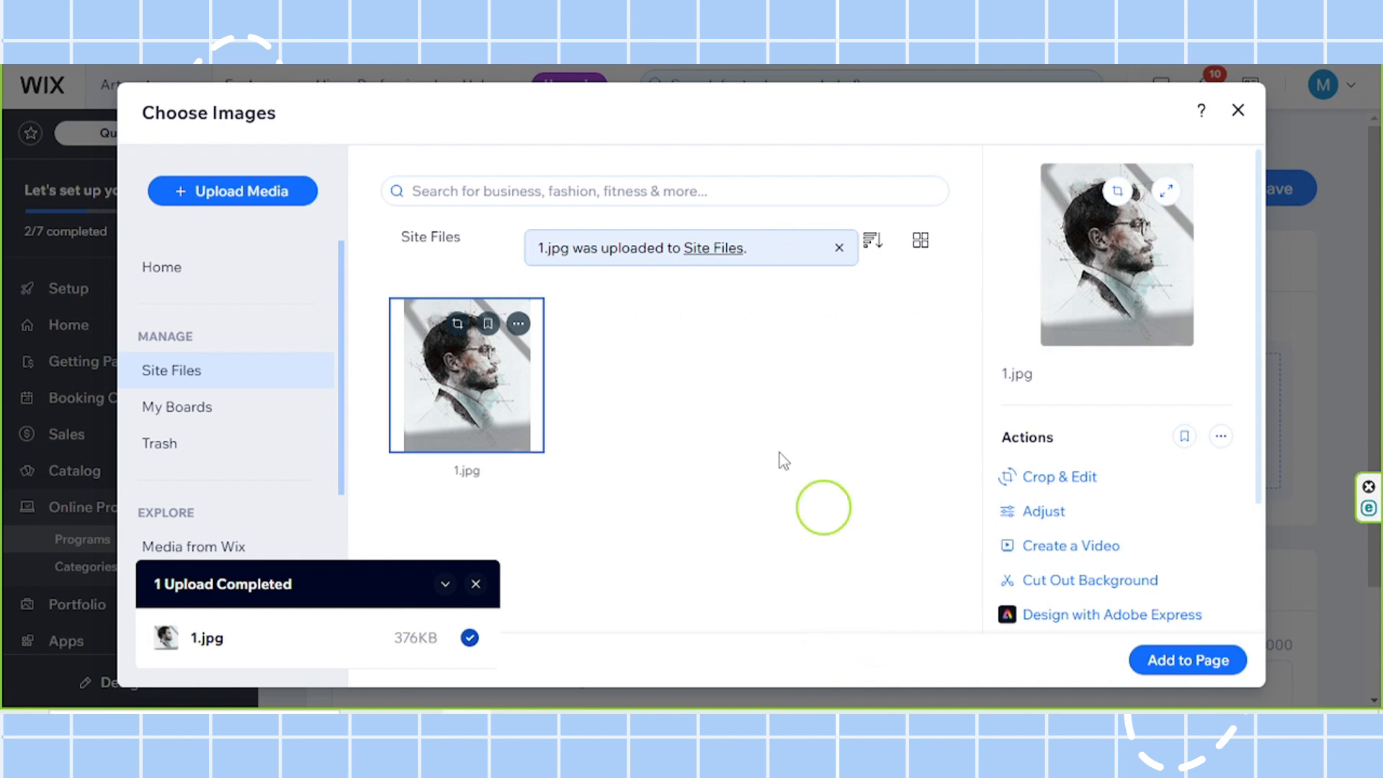
pyautogui.click(1186, 658)
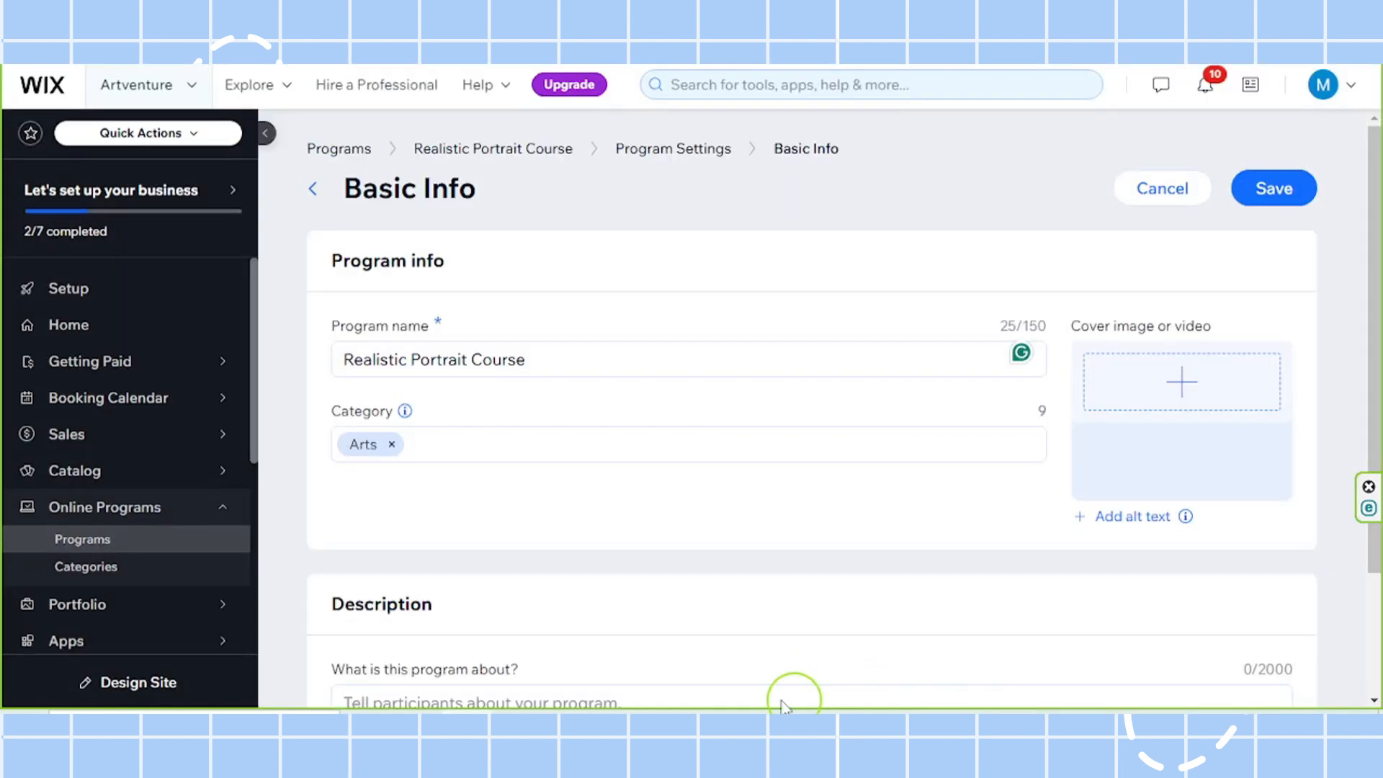
# Step: Add the alt text "Hand-drawn Sketch" to the cover image and save it
pyautogui.moveTo(1251, 485)
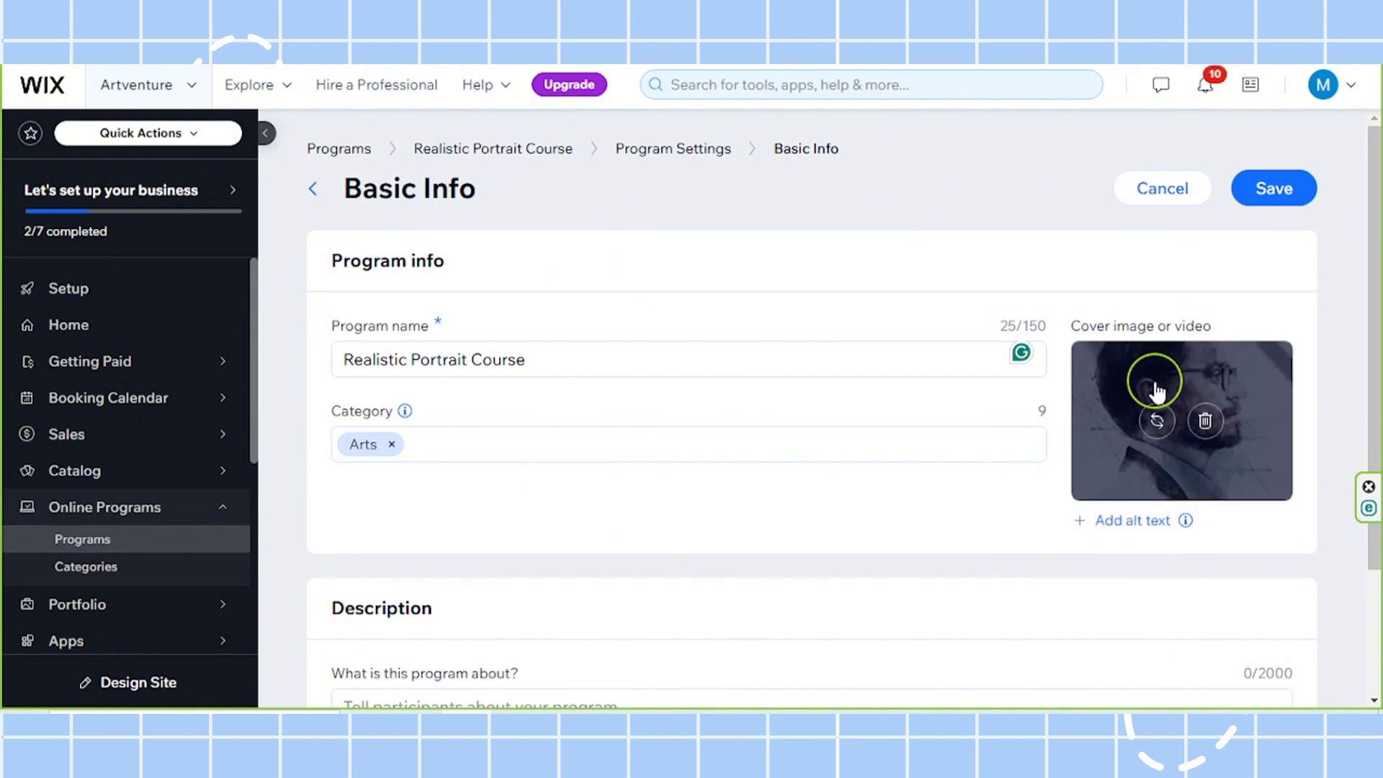
pyautogui.click(1122, 523)
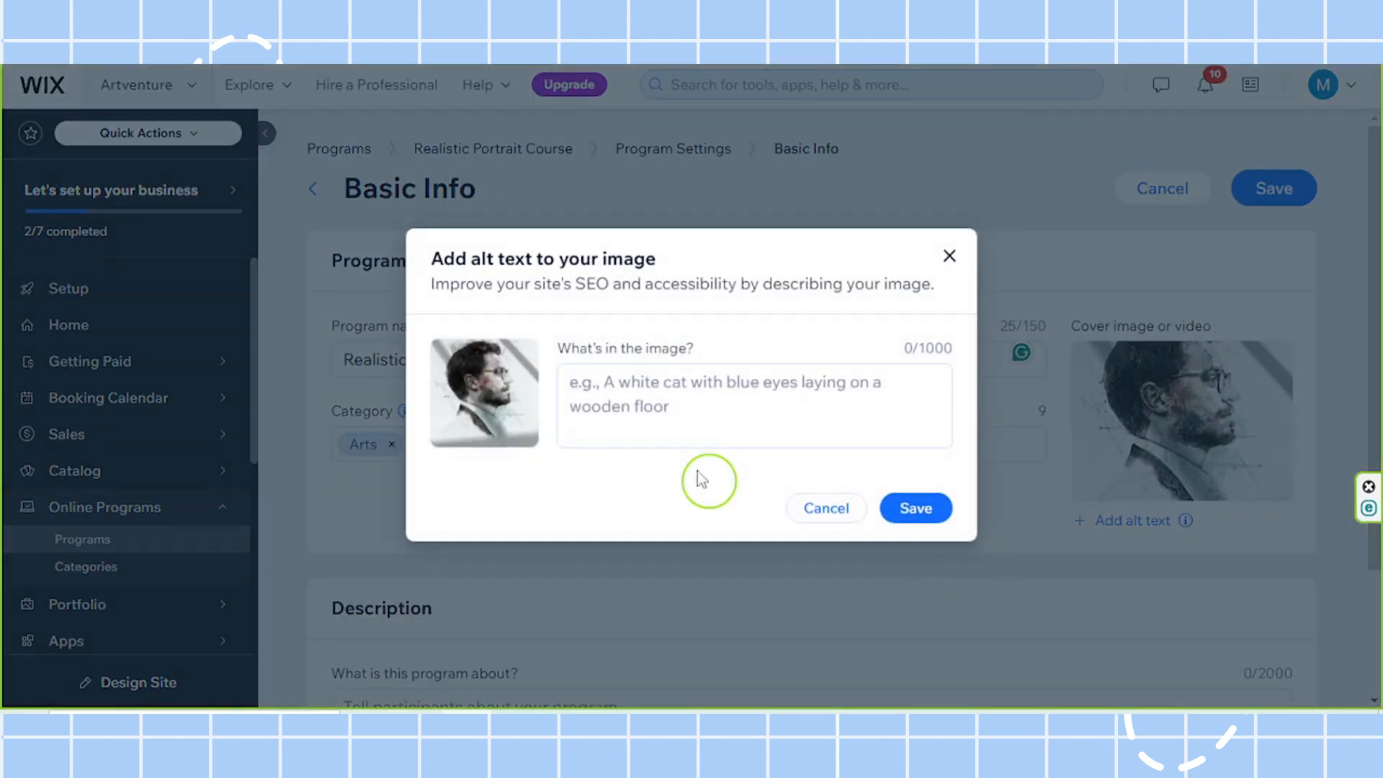
pyautogui.click(671, 431)
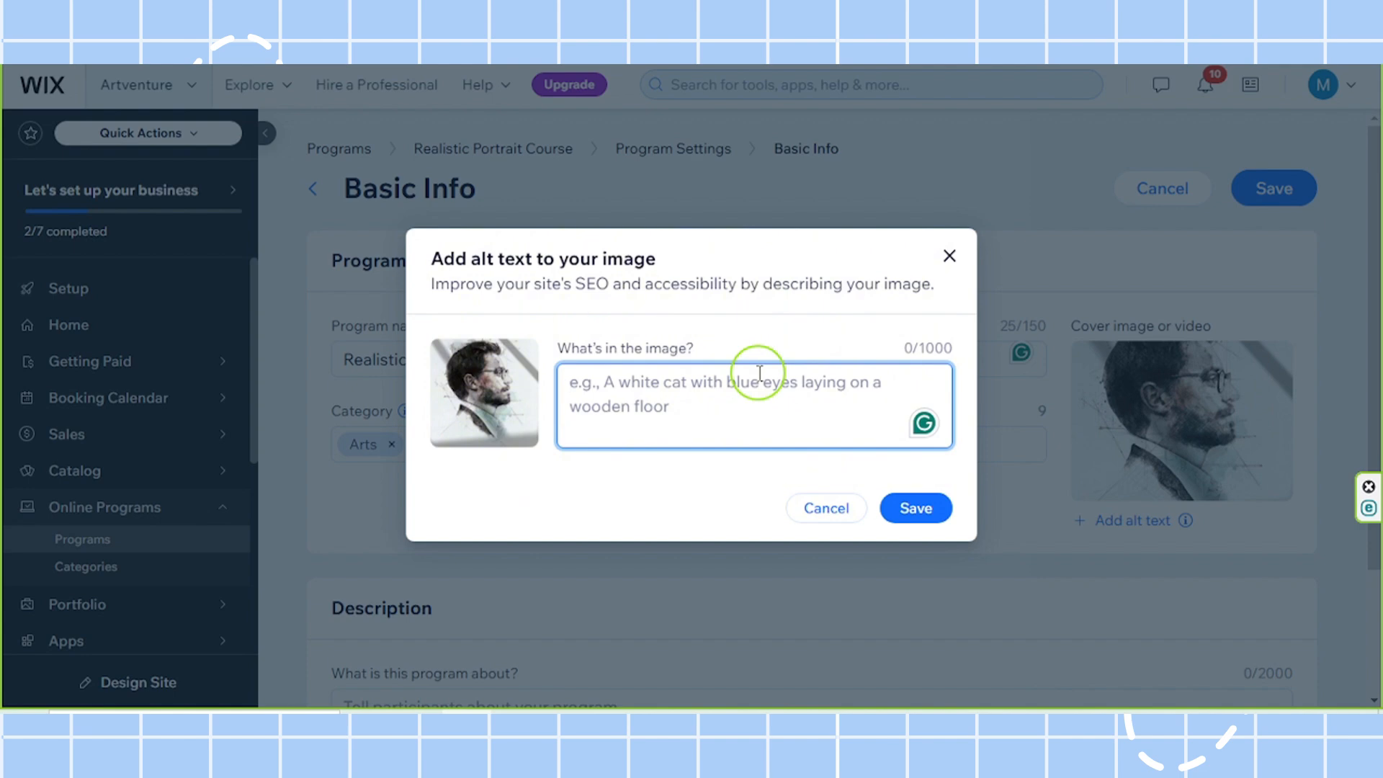
pyautogui.write('Sketch')
pyautogui.press('Return')
pyautogui.click(571, 383)
pyautogui.write('R')
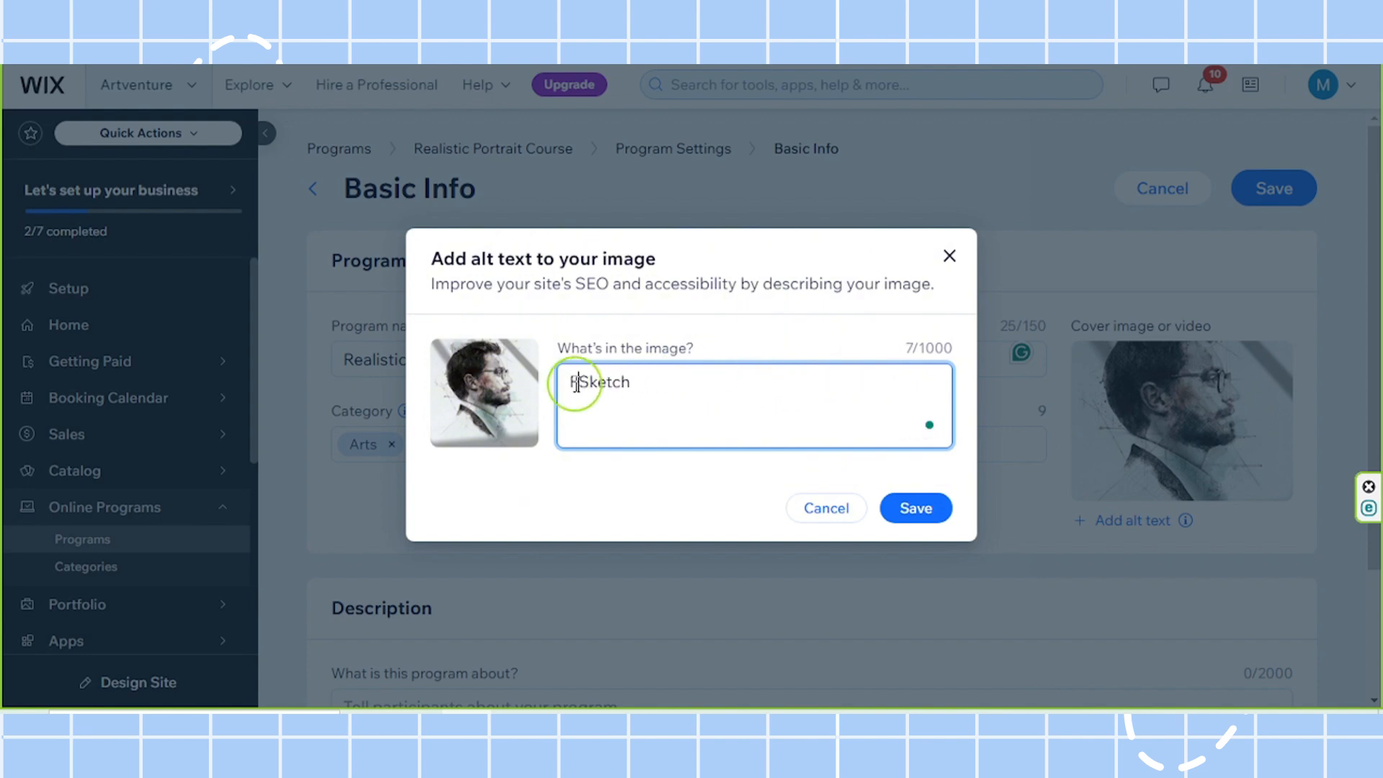
pyautogui.write('-')
pyautogui.click(775, 387)
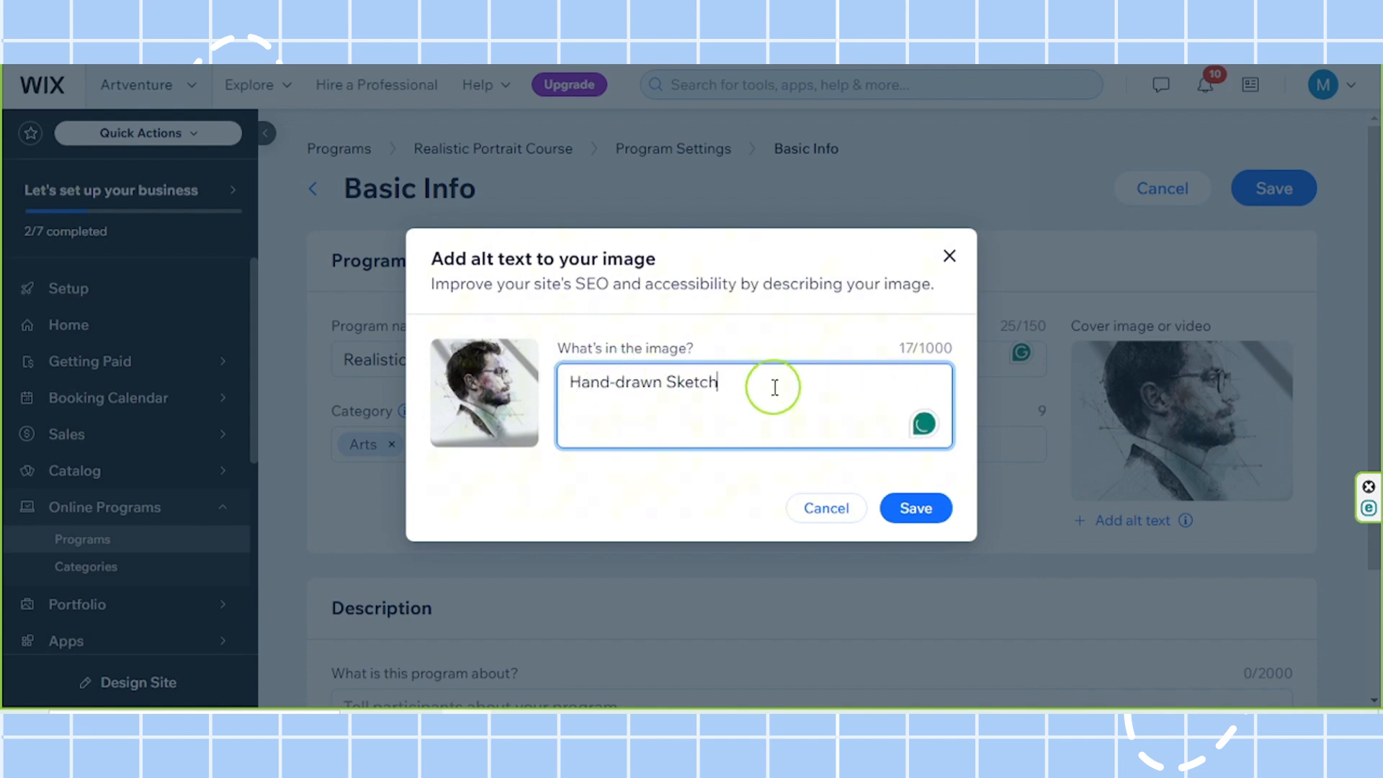
pyautogui.click(917, 520)
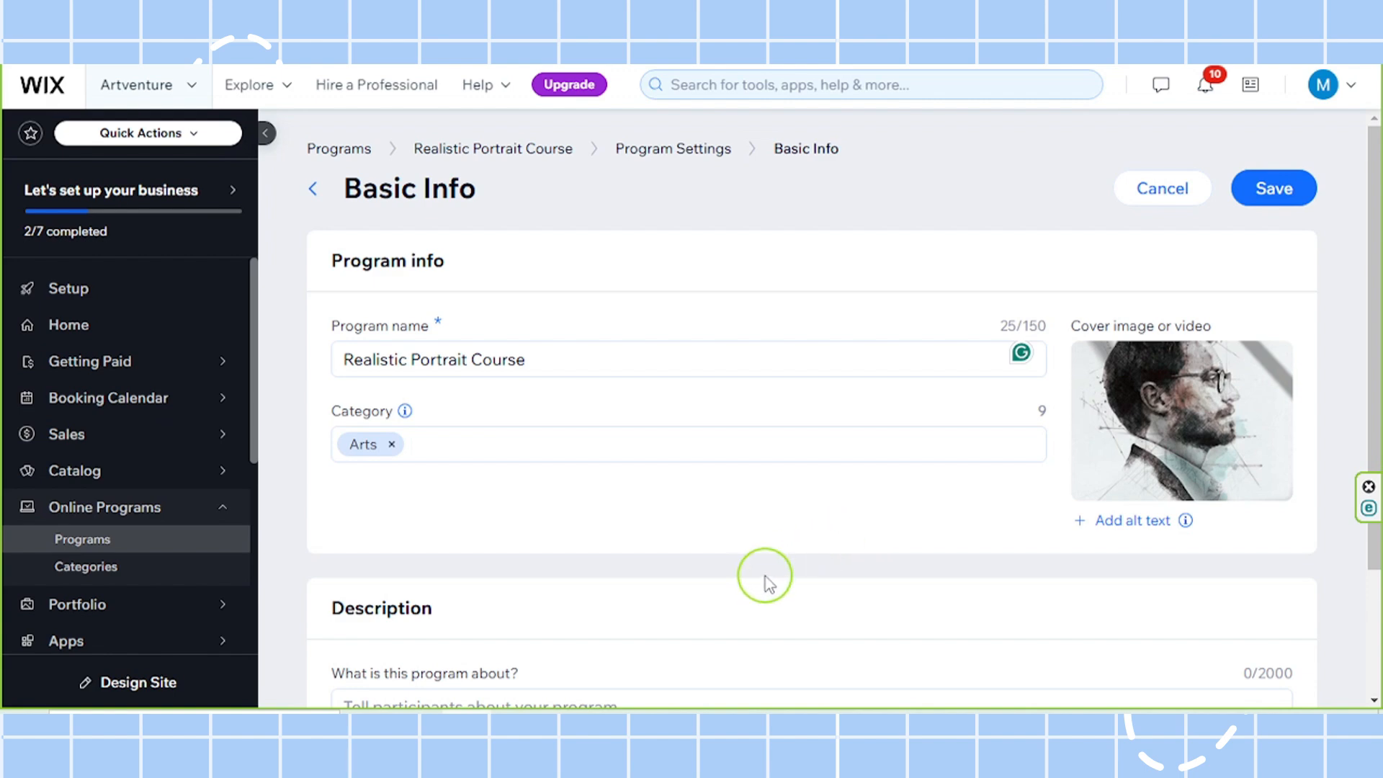
# Step: Fill in the program description with the course text, including "What You'll Learn" and "Ideal For" sections, and save the basic info
pyautogui.moveTo(1158, 481)
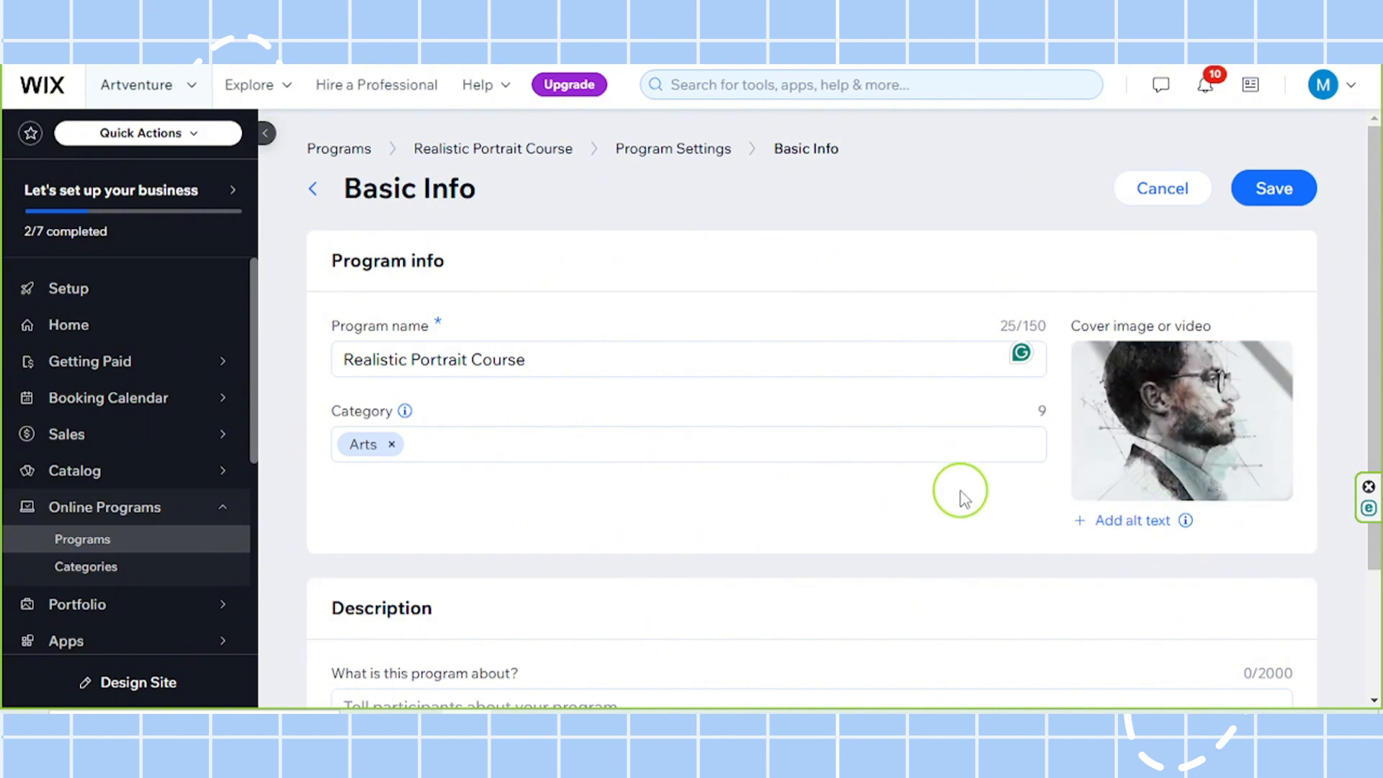
pyautogui.scroll(-3, 959, 481)
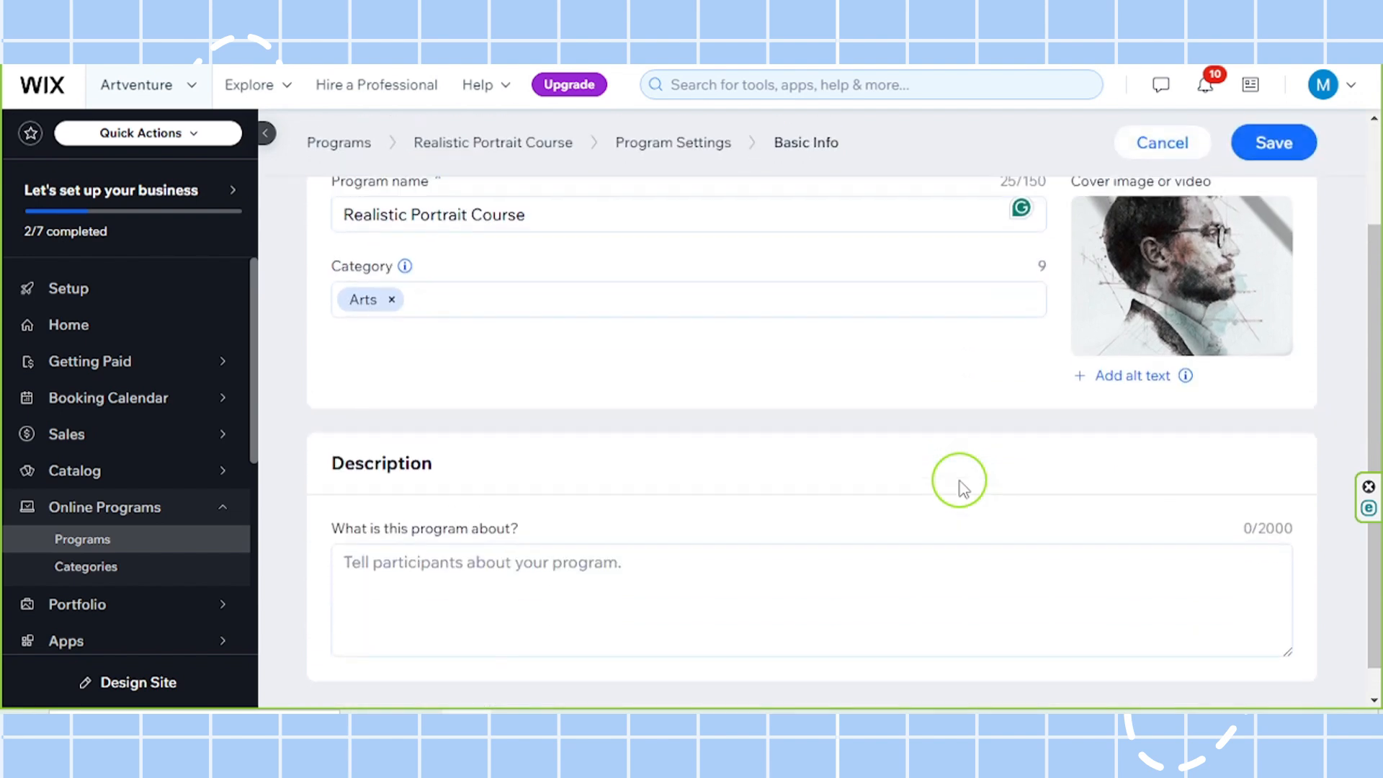
pyautogui.moveTo(324, 453); pyautogui.dragTo(478, 447)
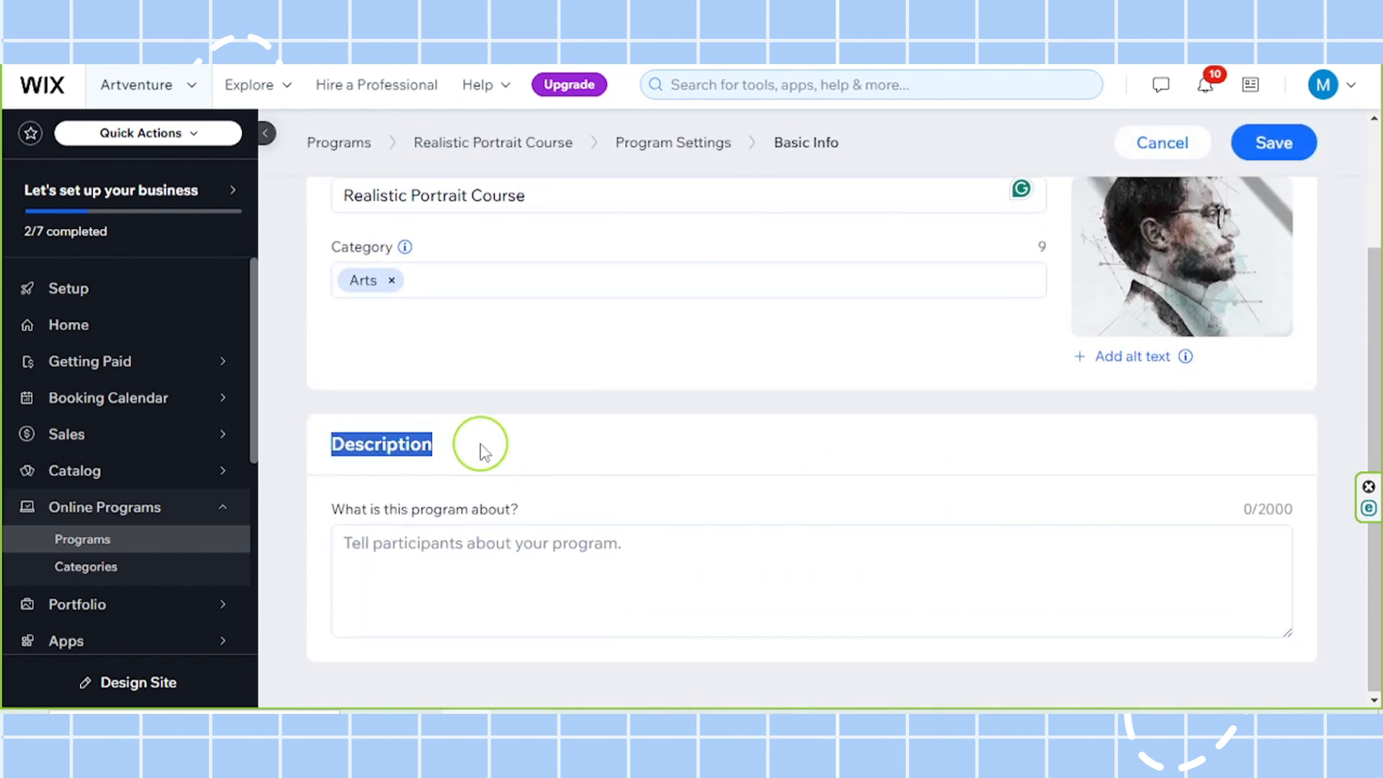
pyautogui.click(441, 601)
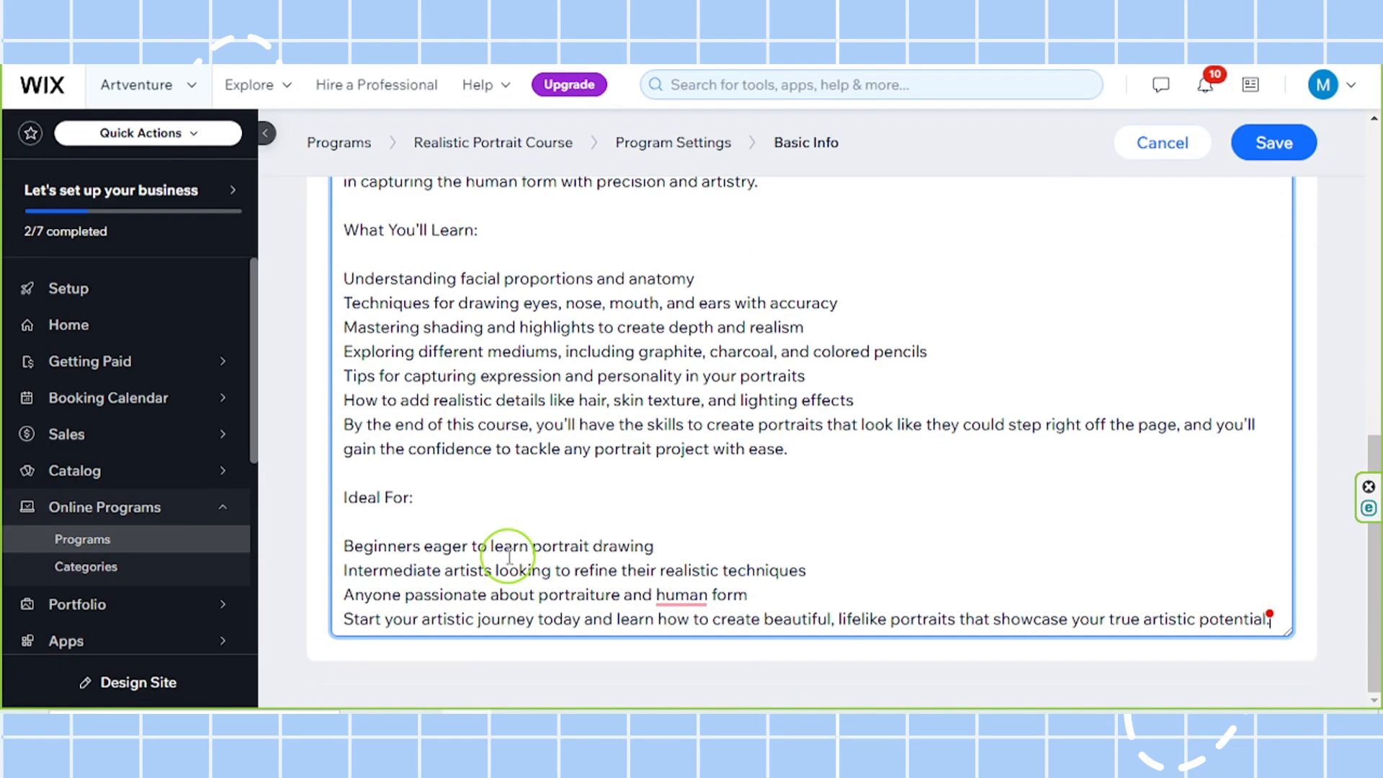
pyautogui.scroll(10, 509, 556)
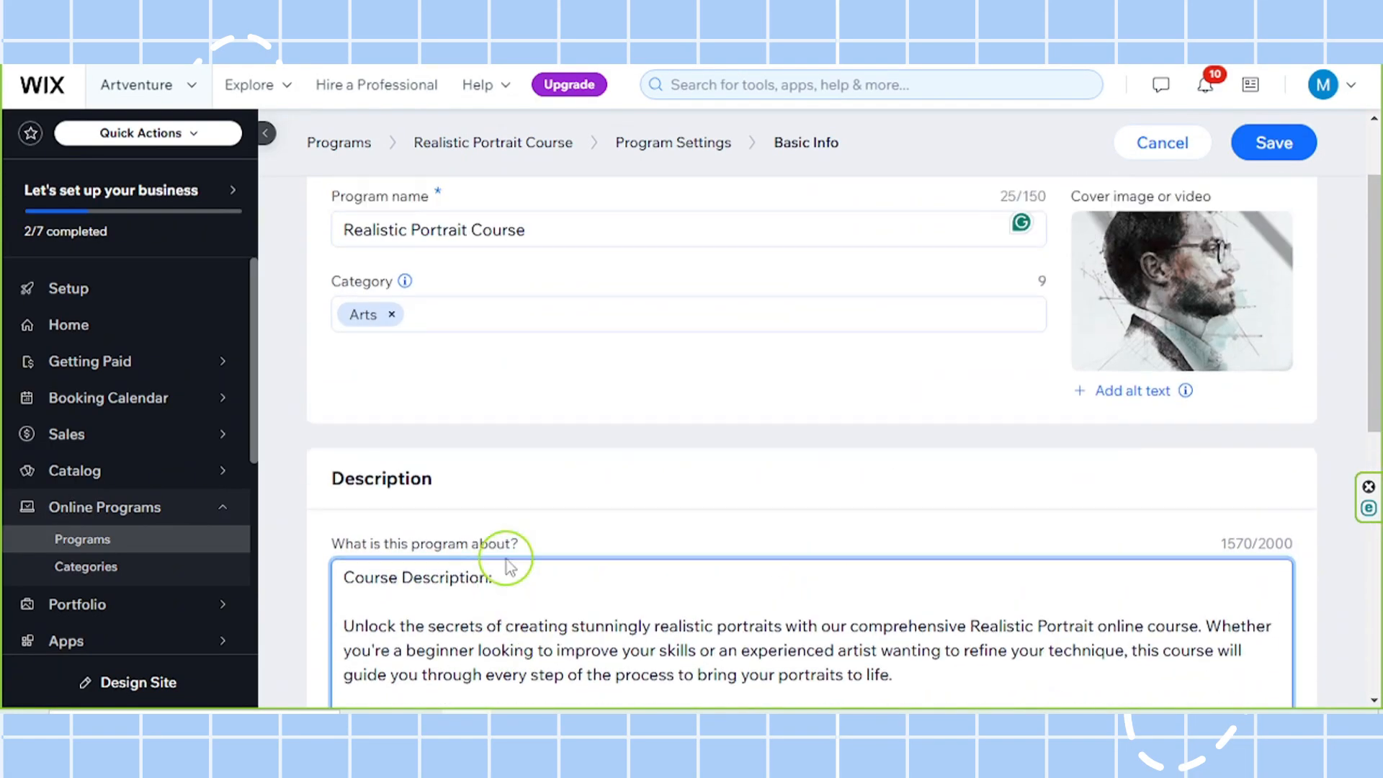
pyautogui.scroll(-10, 509, 556)
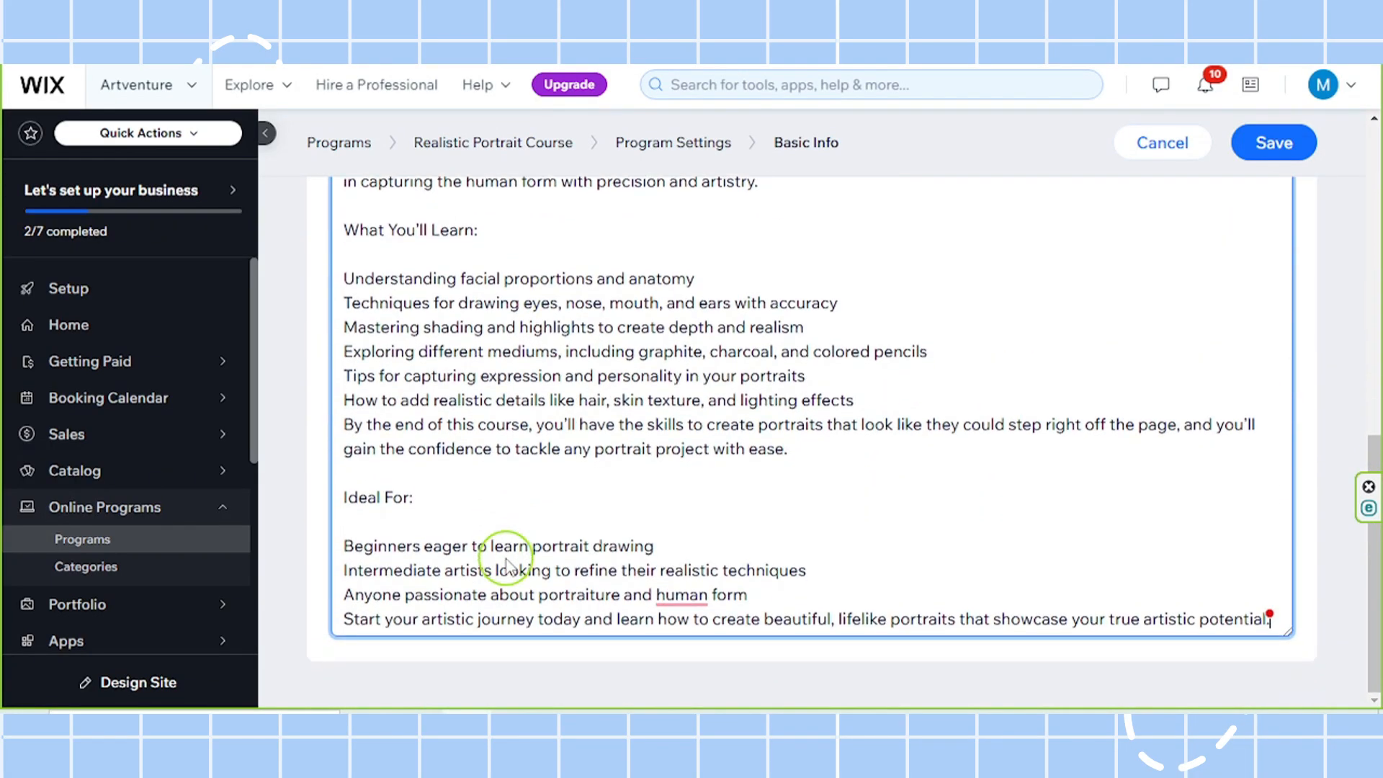
pyautogui.click(1268, 144)
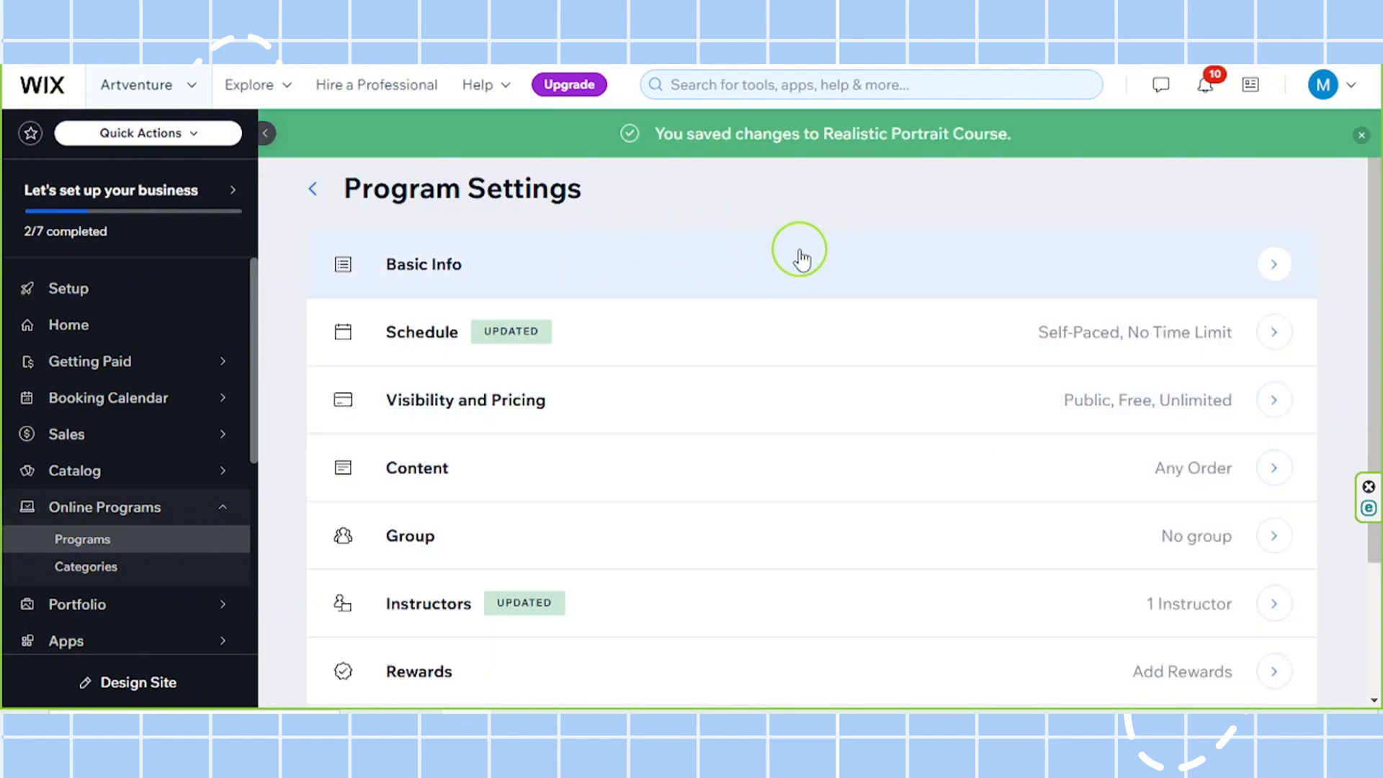
# Step: Examine the program duration options for a Scheduled pace in the schedule settings, and switch the pace back to Self-Paced
pyautogui.click(658, 317)
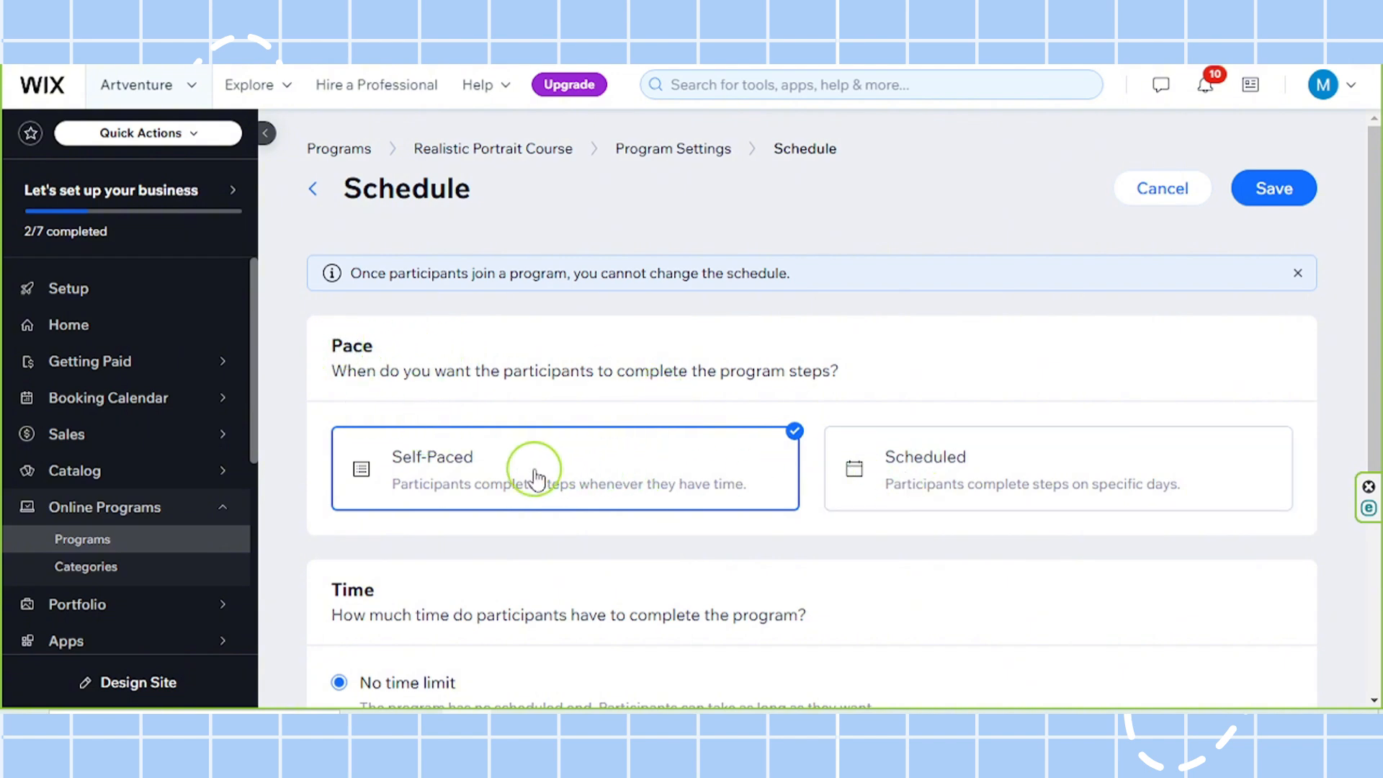
pyautogui.click(1083, 497)
pyautogui.scroll(-3, 989, 559)
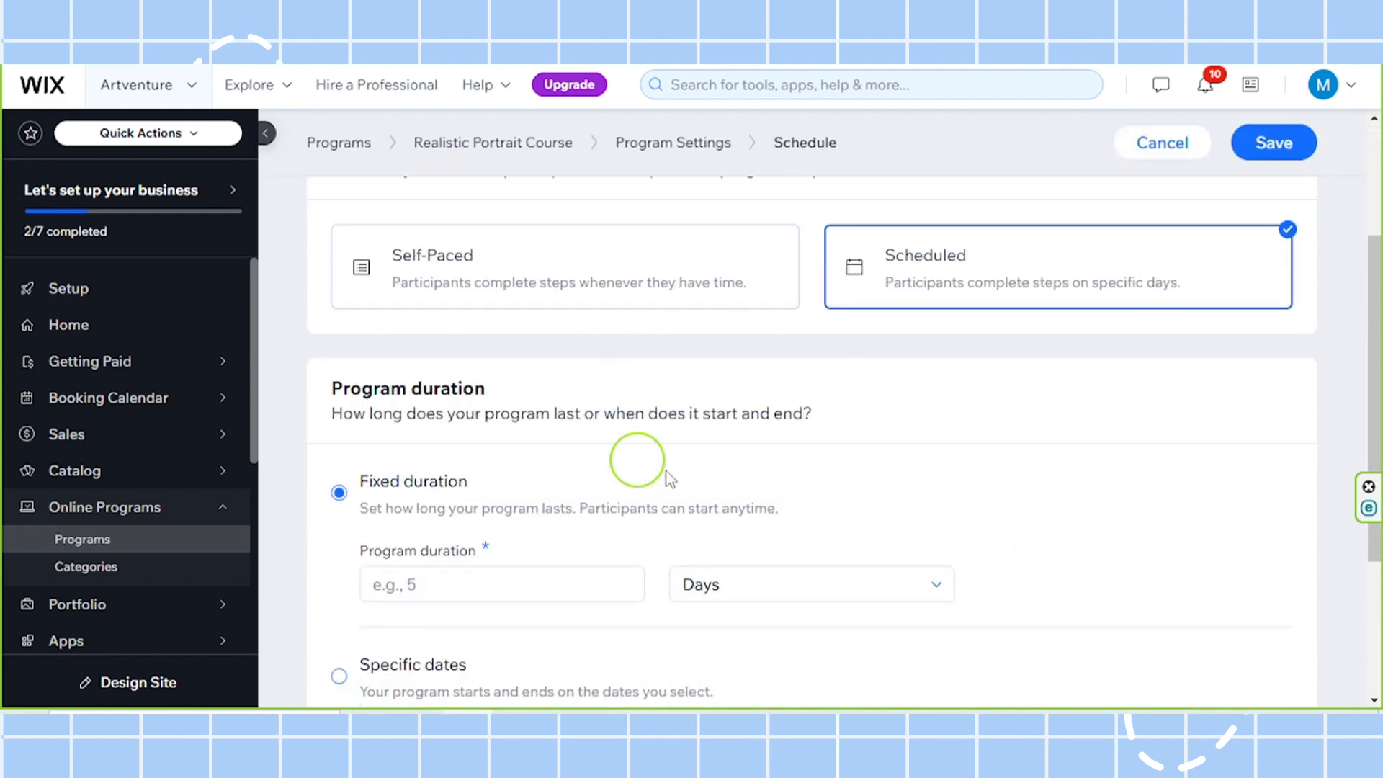
pyautogui.scroll(-3, 741, 473)
pyautogui.scroll(2, 641, 389)
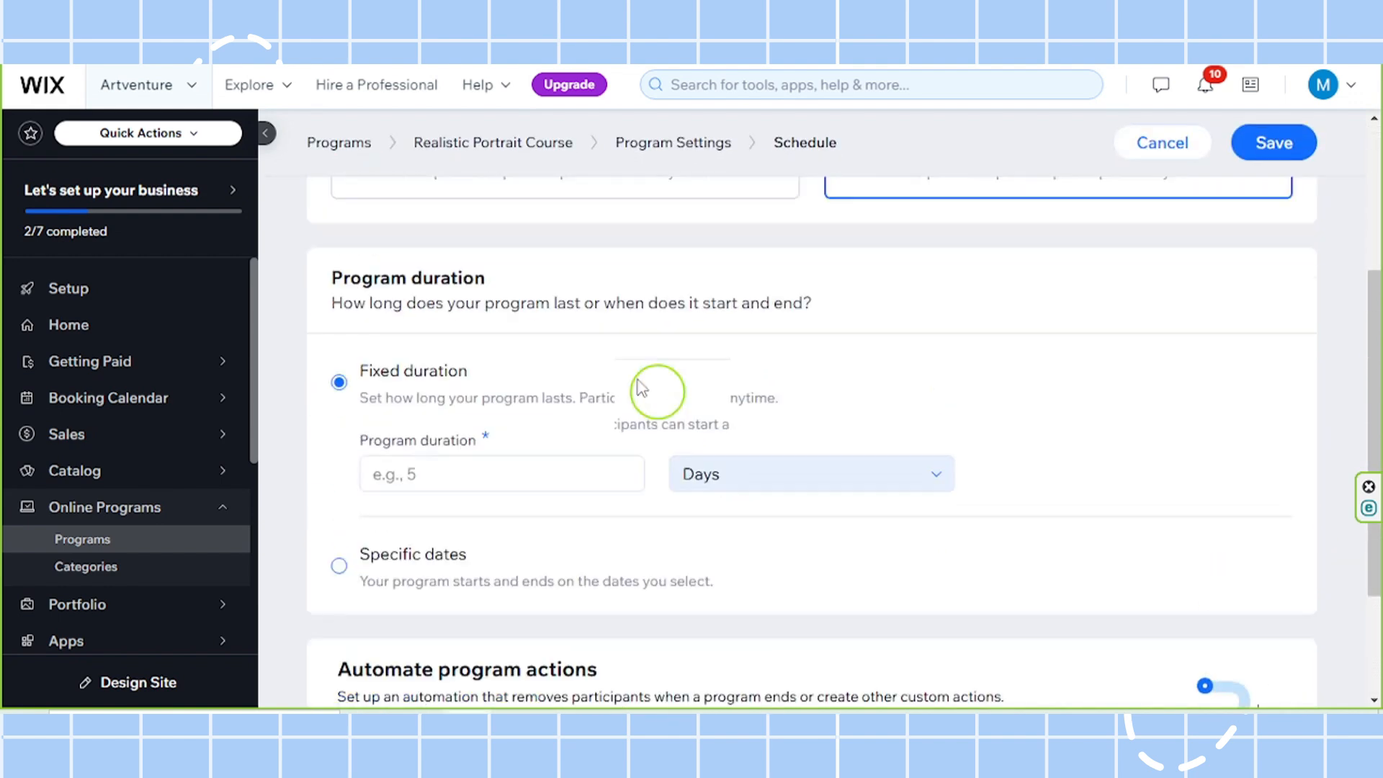
pyautogui.scroll(1, 641, 389)
pyautogui.click(574, 243)
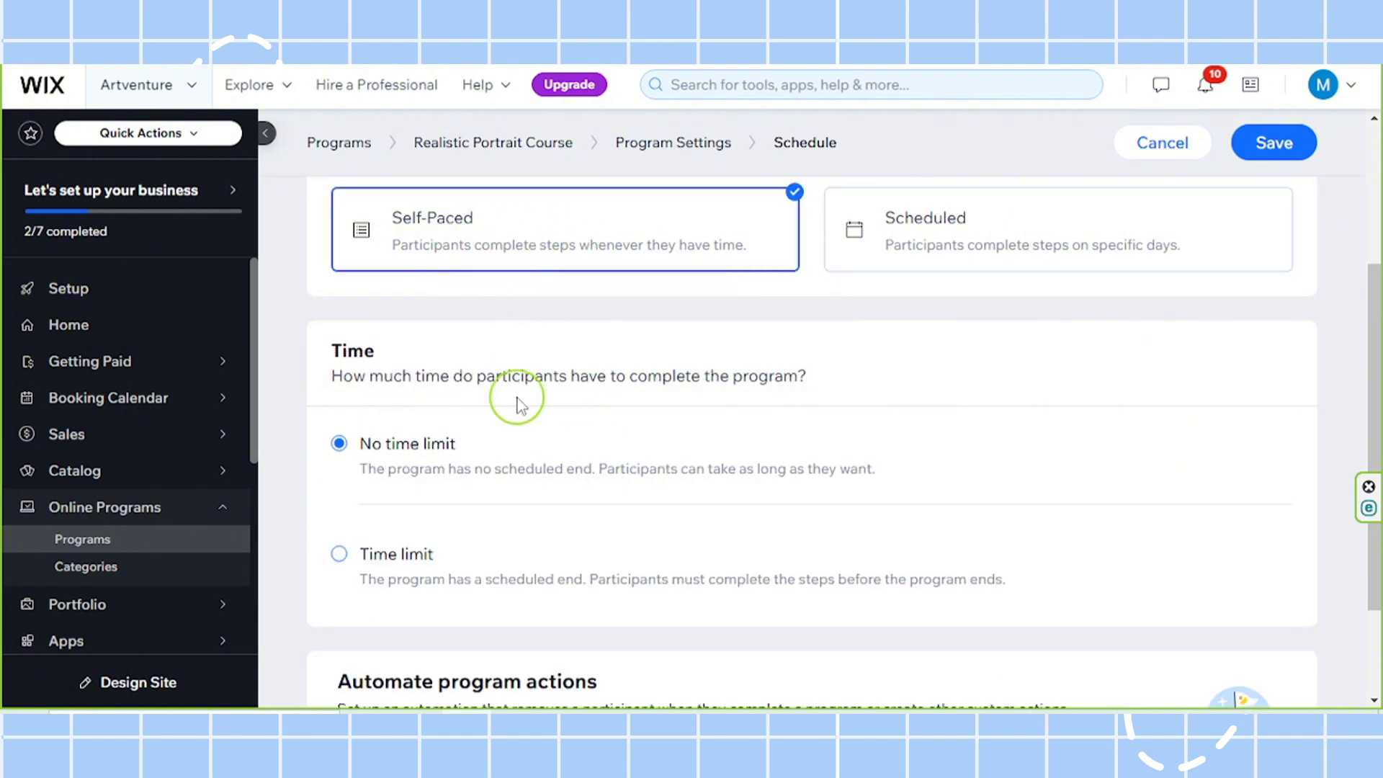
# Step: Review the time limit and automation options, and save the schedule as Self-Paced with no time limit
pyautogui.scroll(-2, 517, 398)
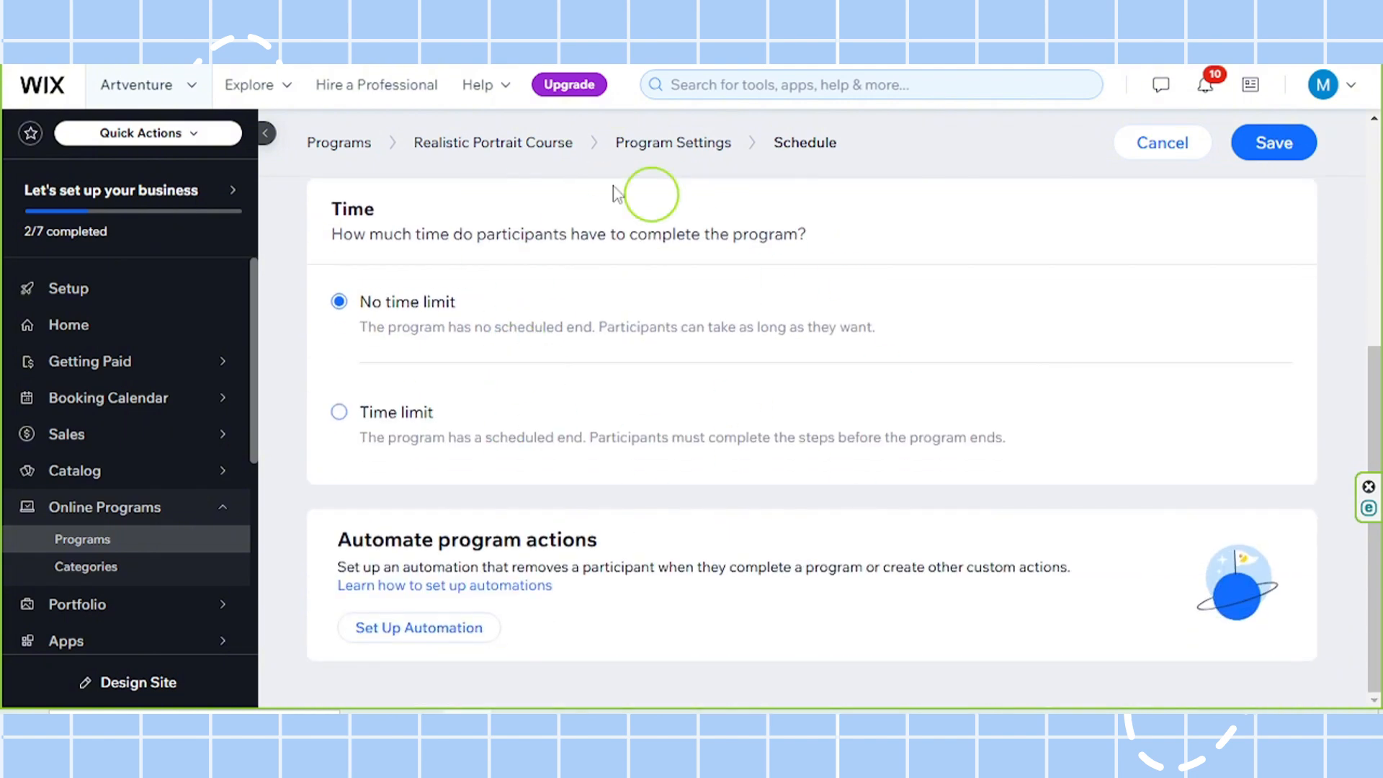
pyautogui.scroll(1, 576, 482)
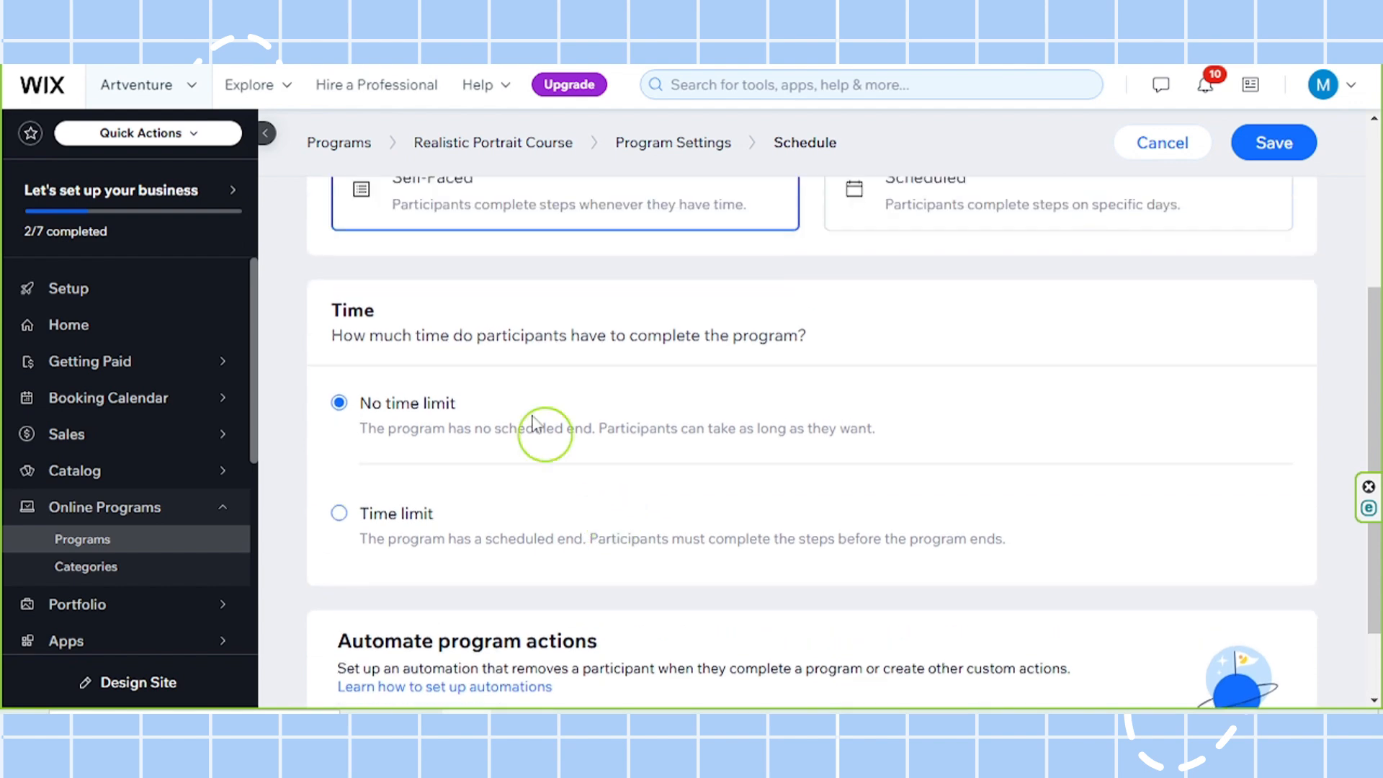
pyautogui.scroll(1, 432, 331)
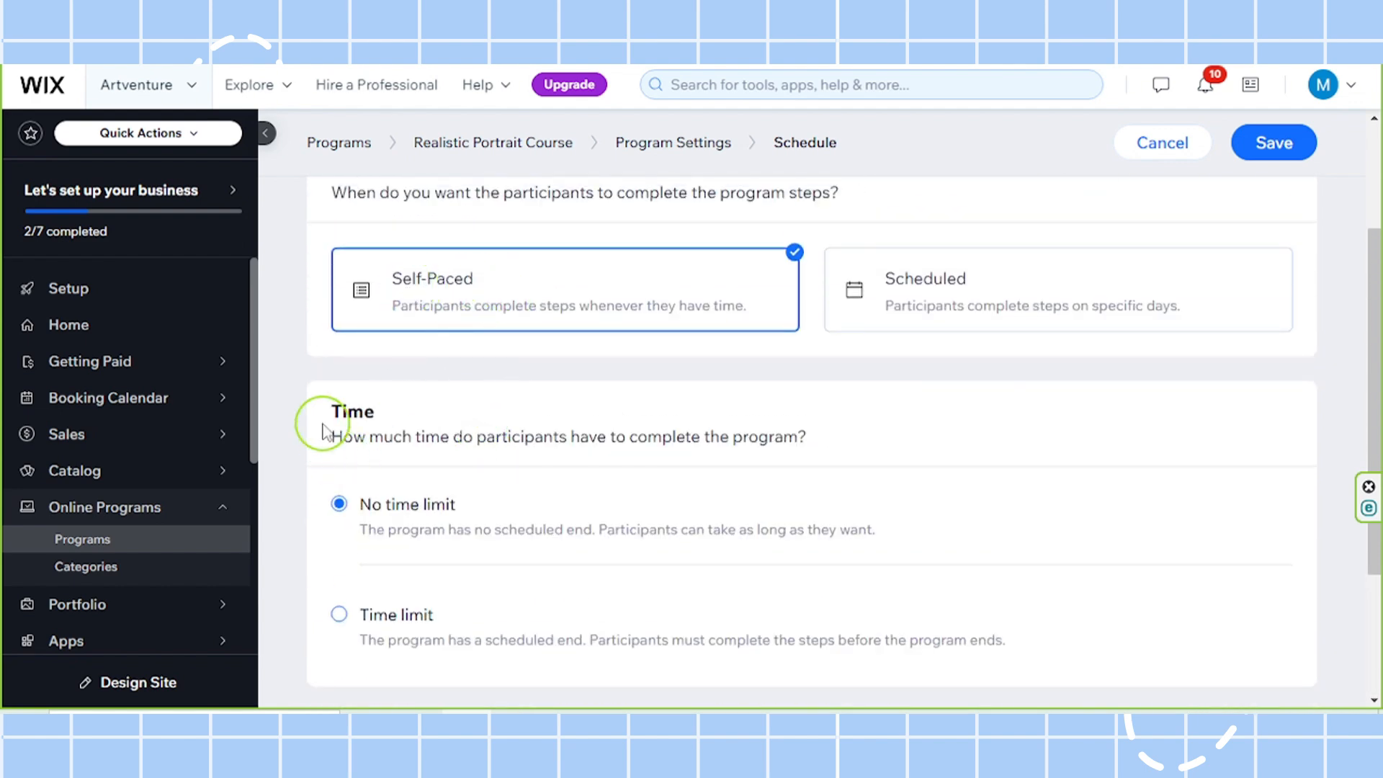
pyautogui.scroll(-3, 432, 461)
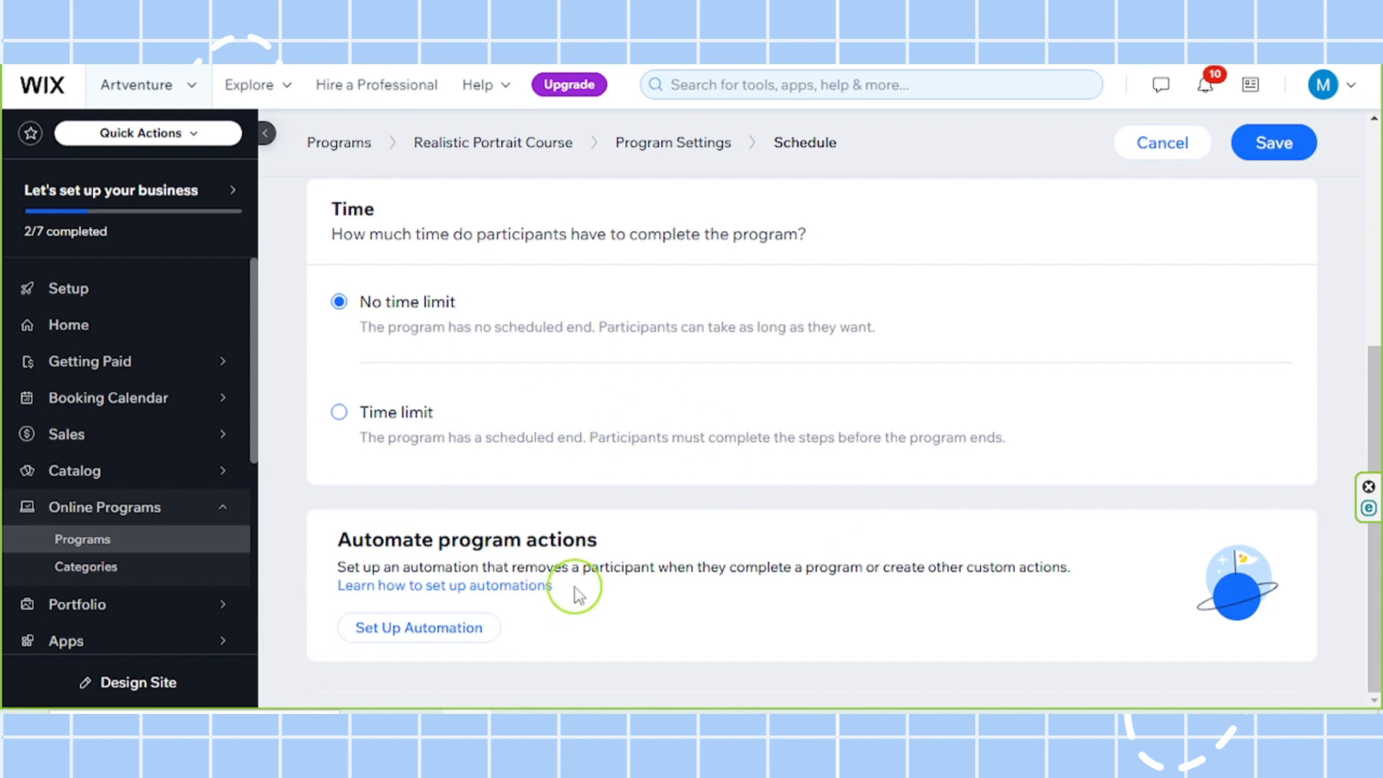
pyautogui.scroll(5, 585, 591)
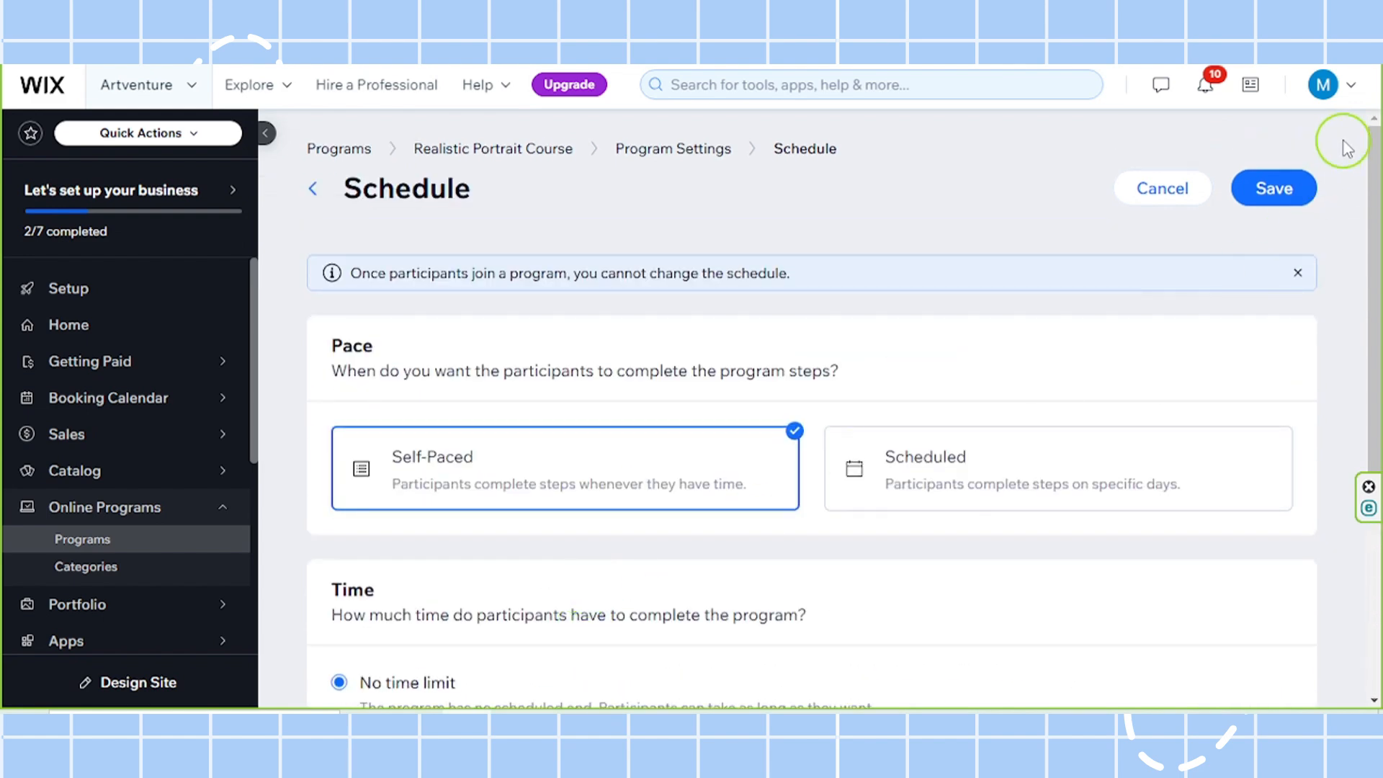
pyautogui.click(1277, 204)
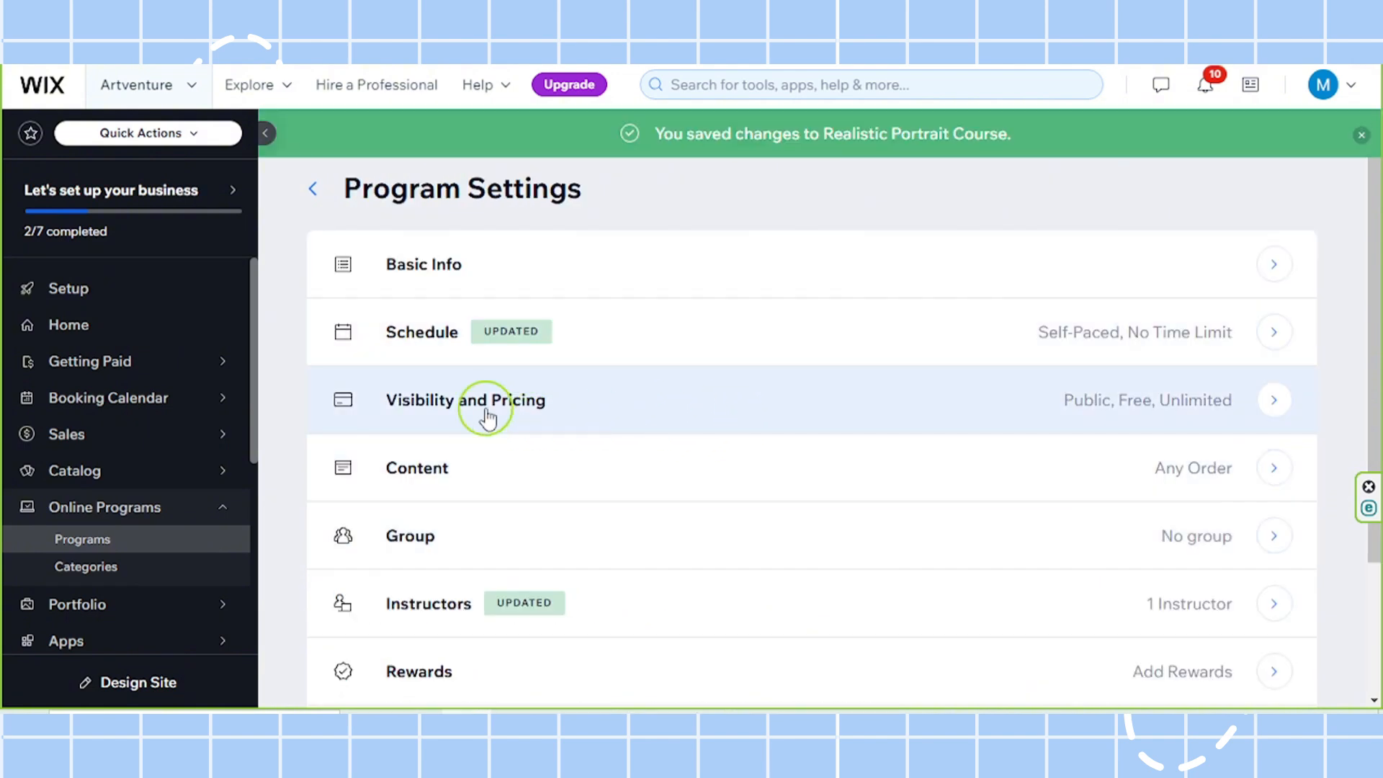
# Step: Open the visibility and pricing settings and set the program's pricing option to Pay to join
pyautogui.click(759, 424)
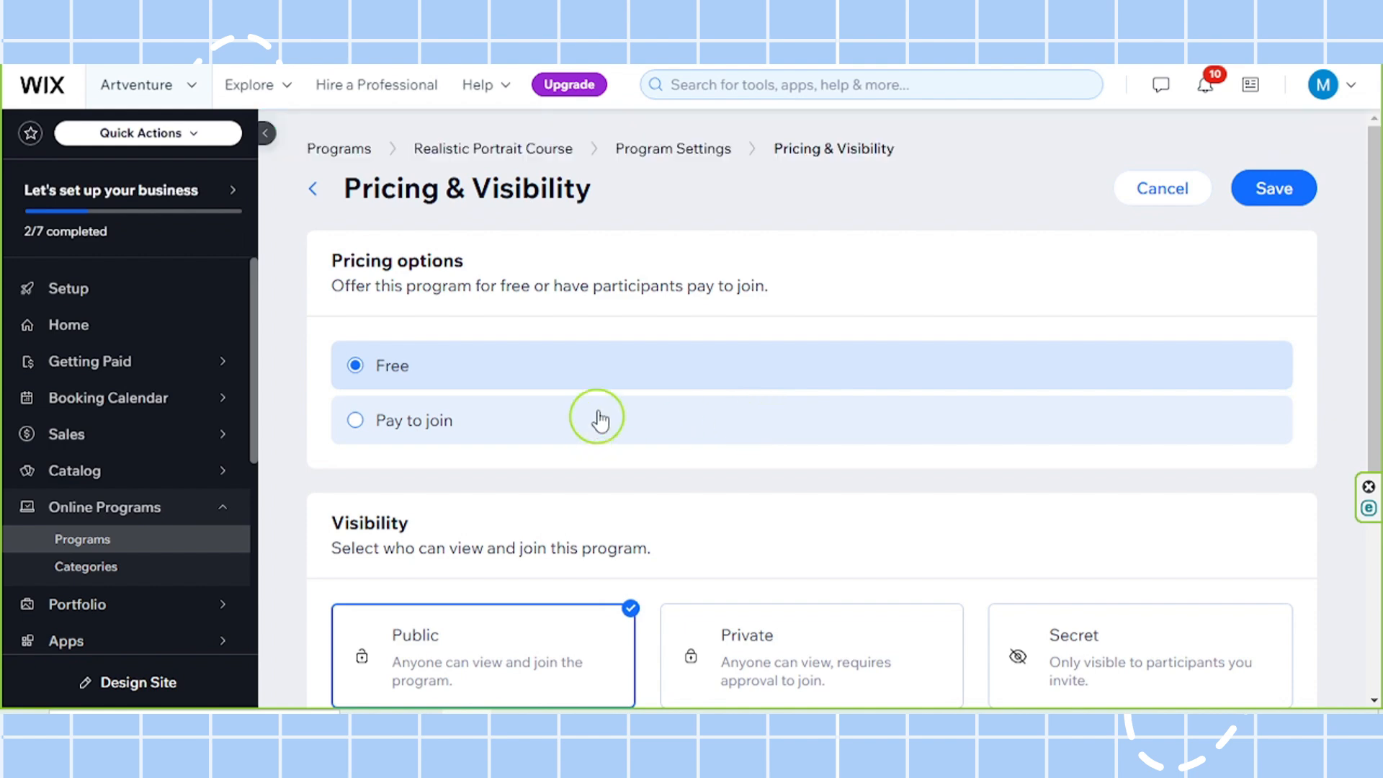
pyautogui.moveTo(331, 262); pyautogui.dragTo(485, 266)
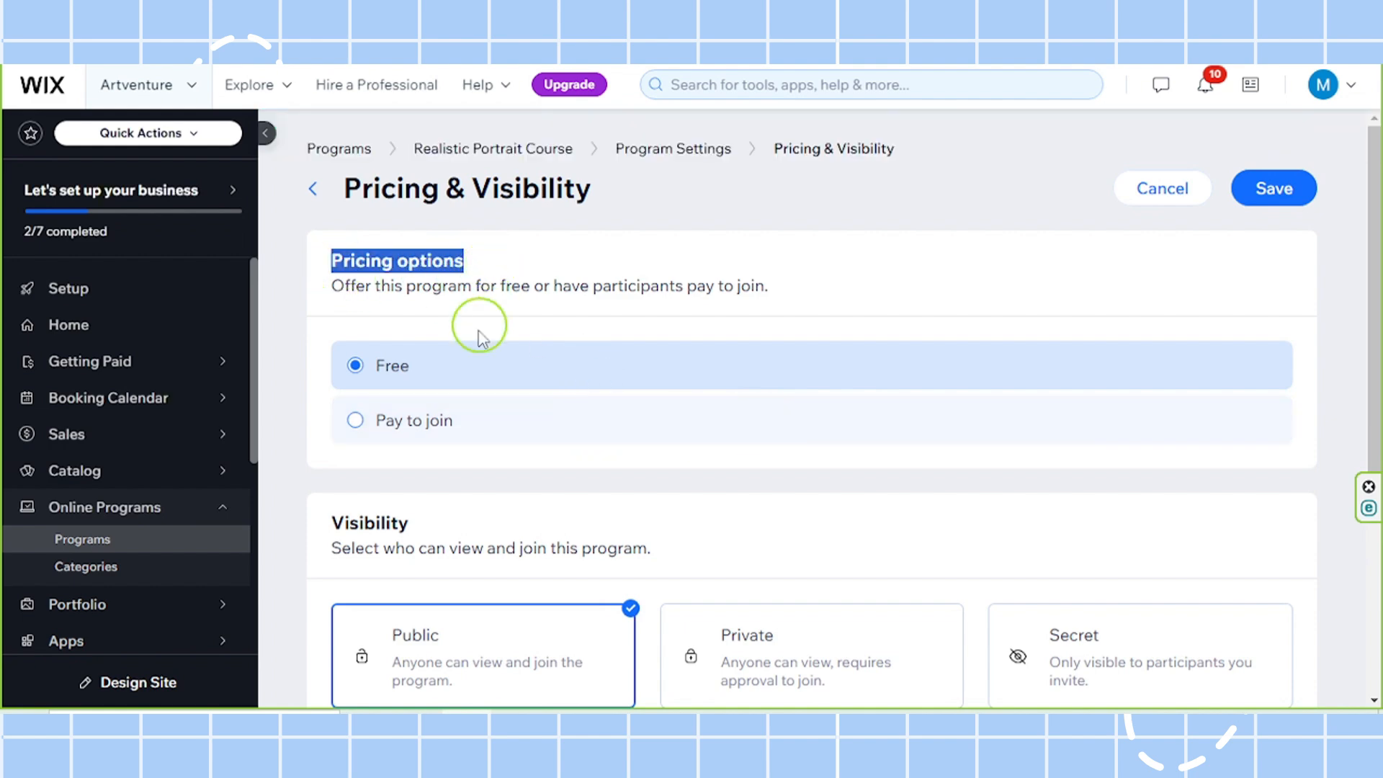
pyautogui.click(475, 293)
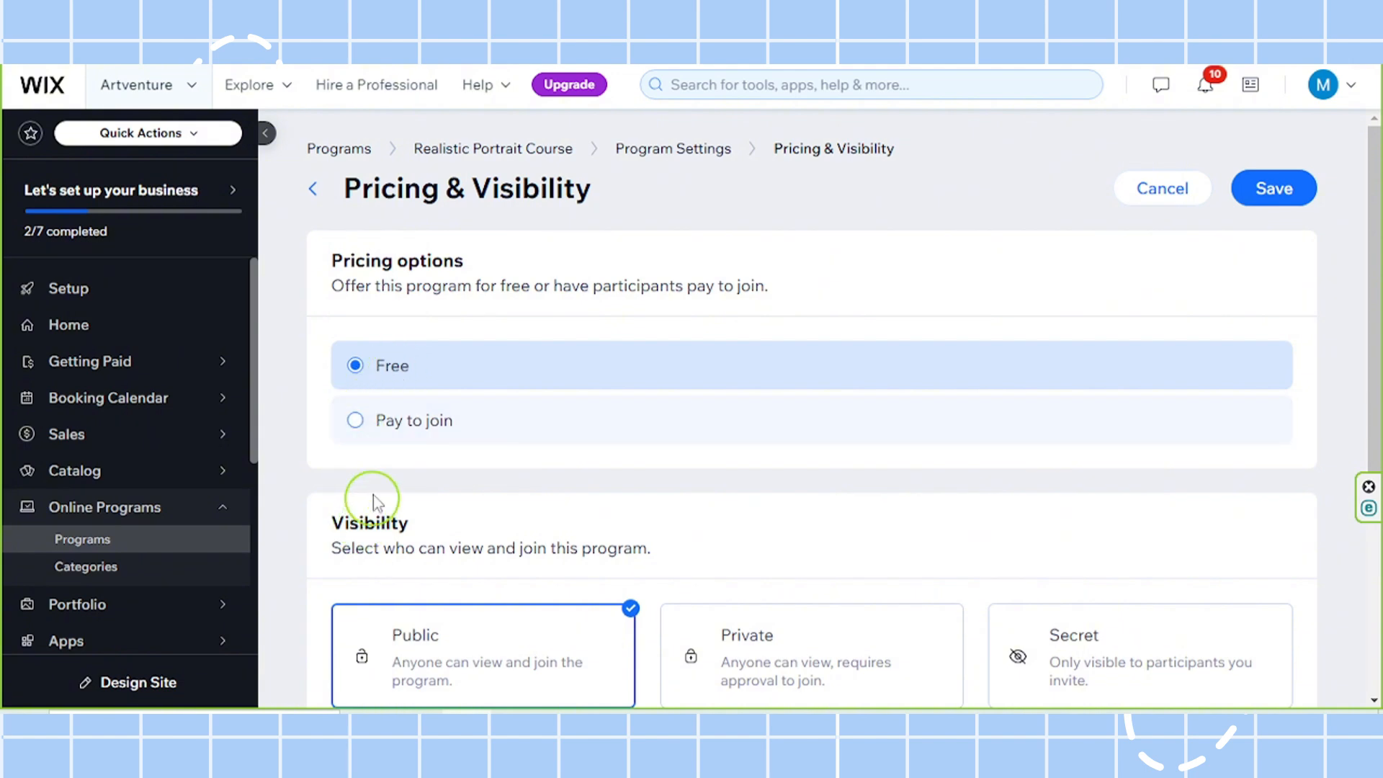
pyautogui.click(356, 425)
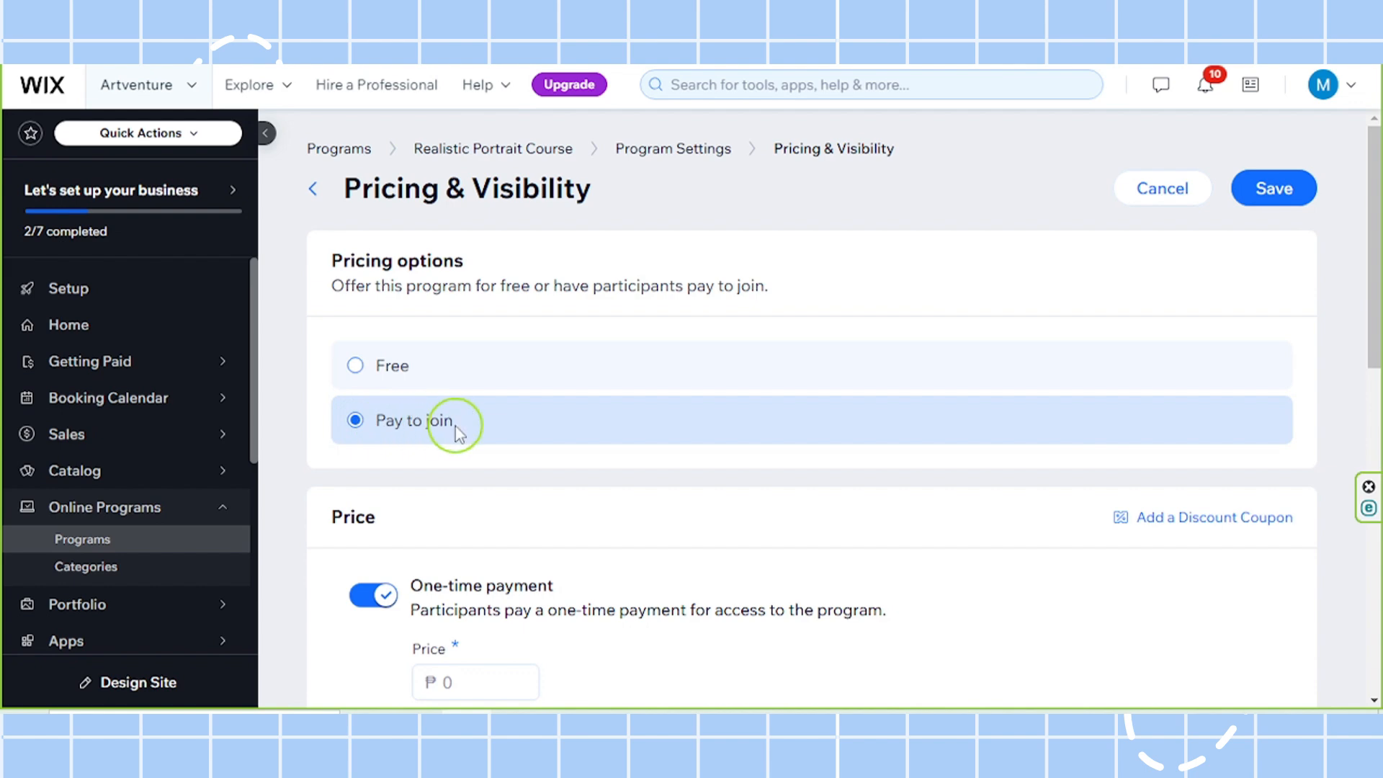
# Step: Set the one-time payment price to ₱1500 and enable automatically sending invoices
pyautogui.scroll(-4, 389, 576)
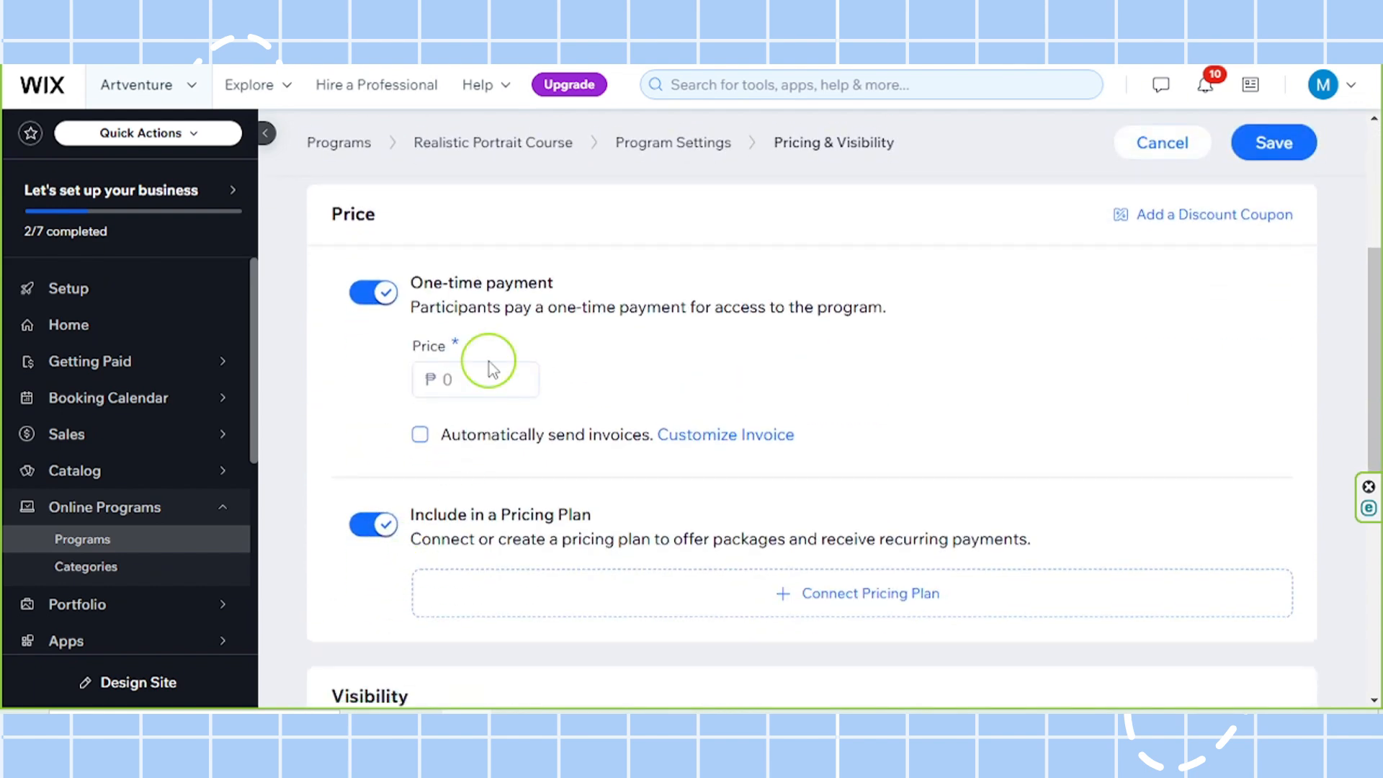
pyautogui.moveTo(333, 214); pyautogui.dragTo(396, 217)
pyautogui.click(358, 211)
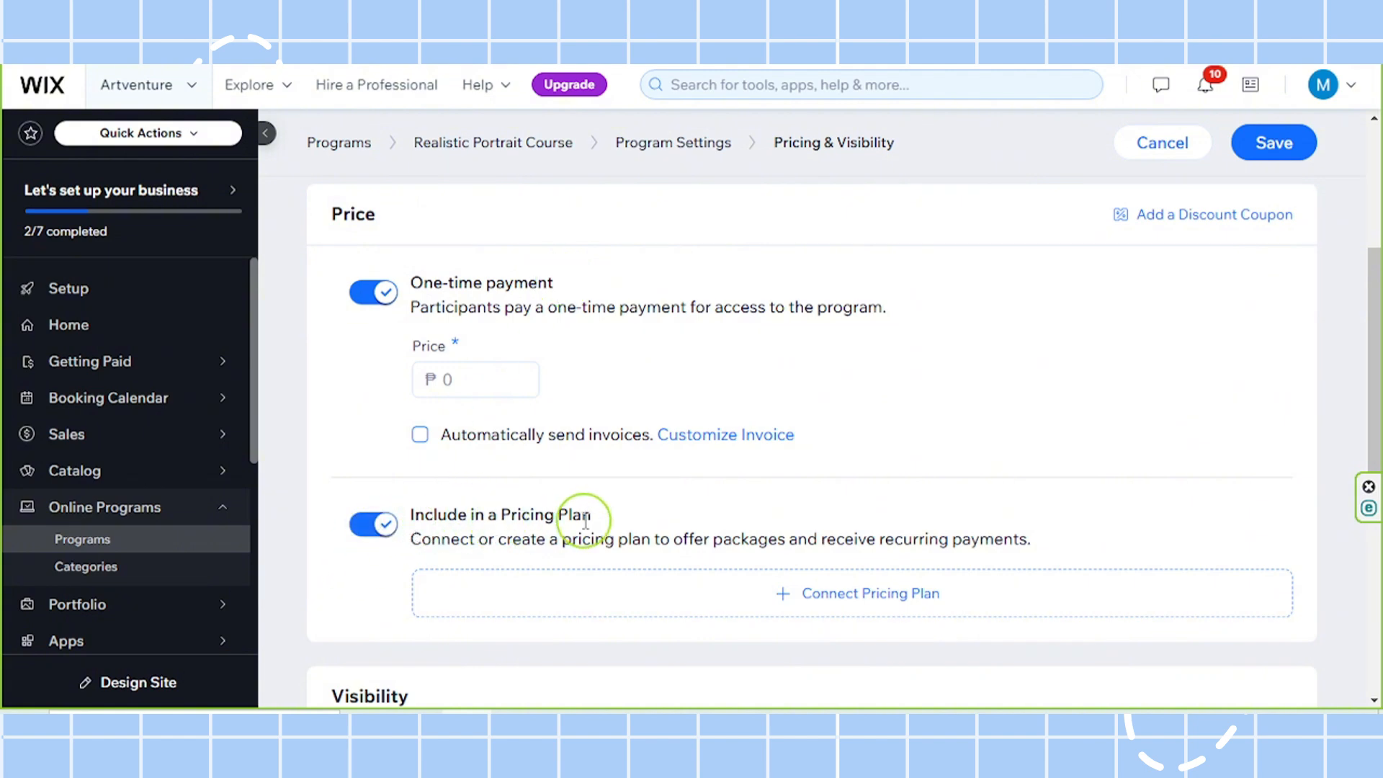
pyautogui.moveTo(389, 281); pyautogui.dragTo(556, 283)
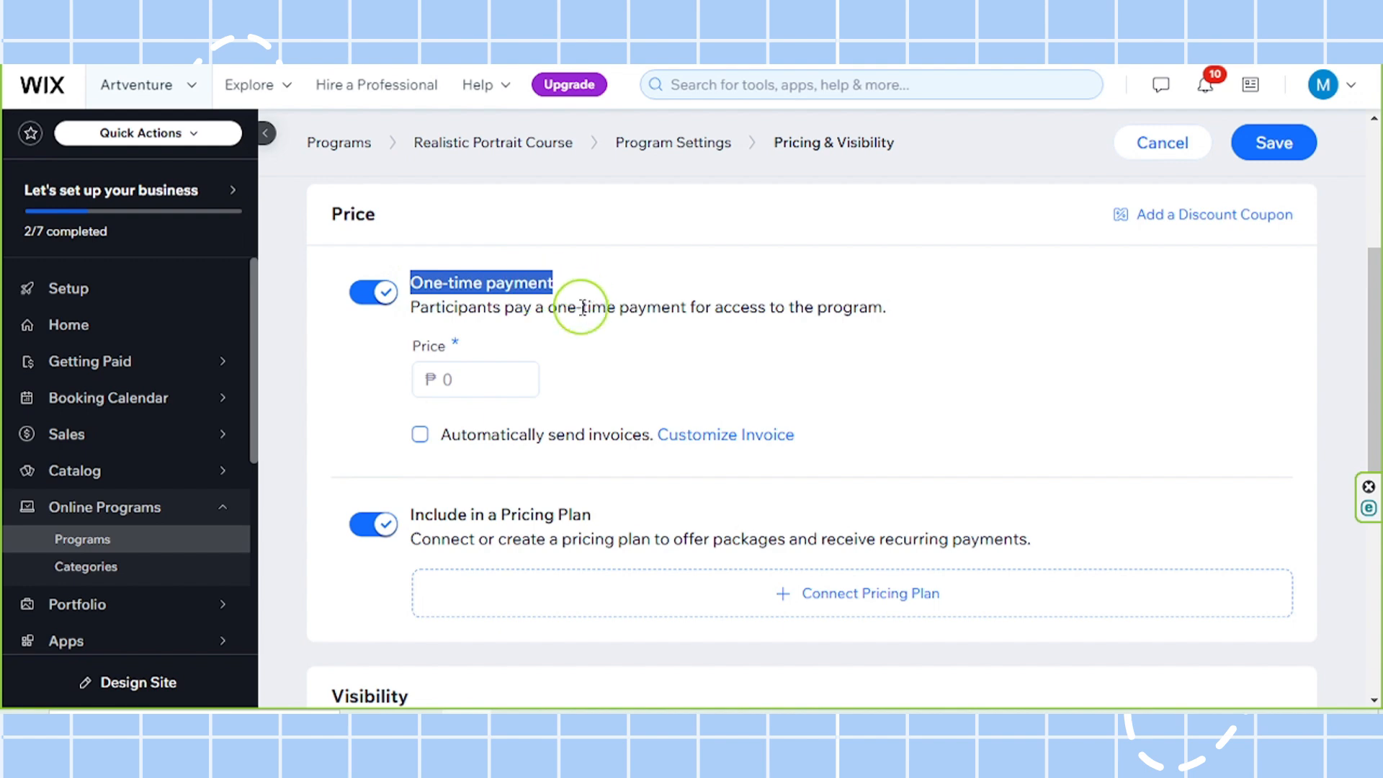
pyautogui.click(570, 328)
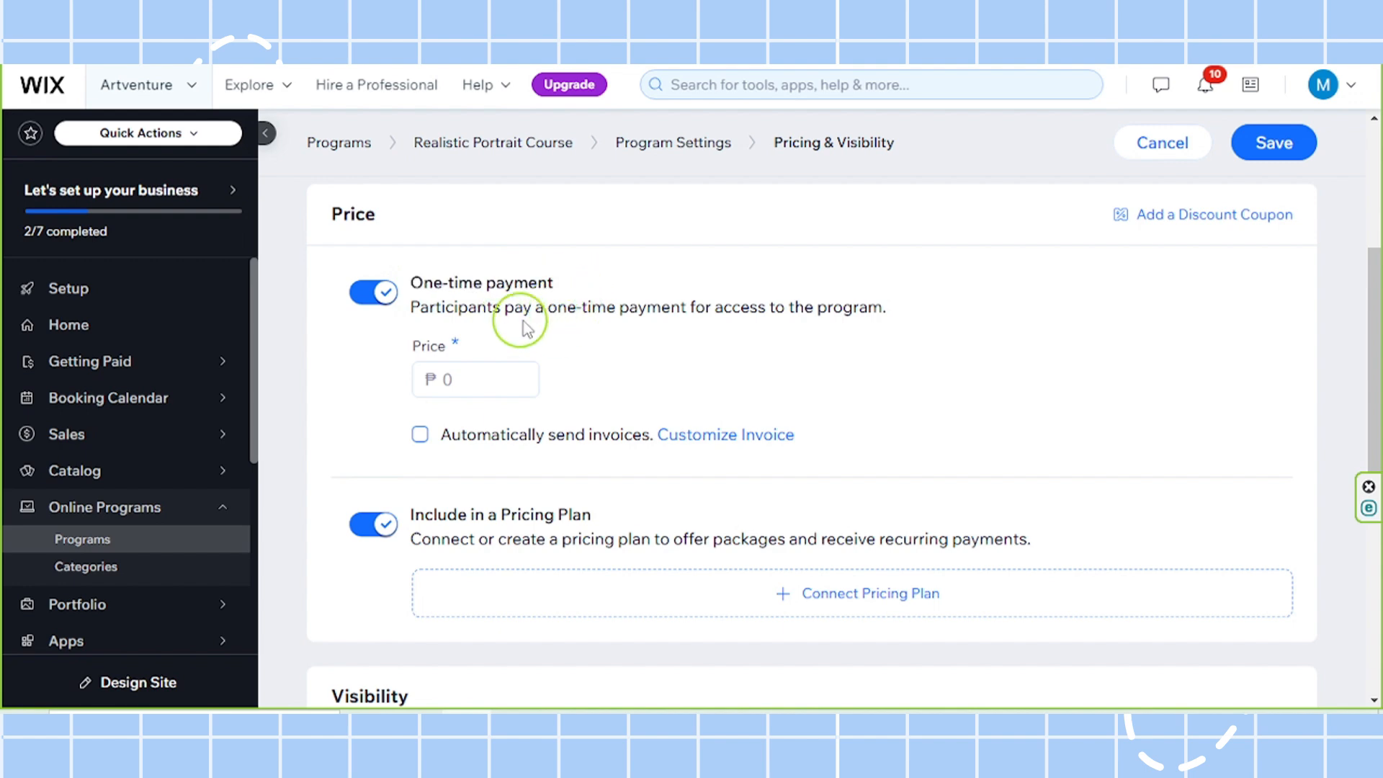
pyautogui.click(533, 378)
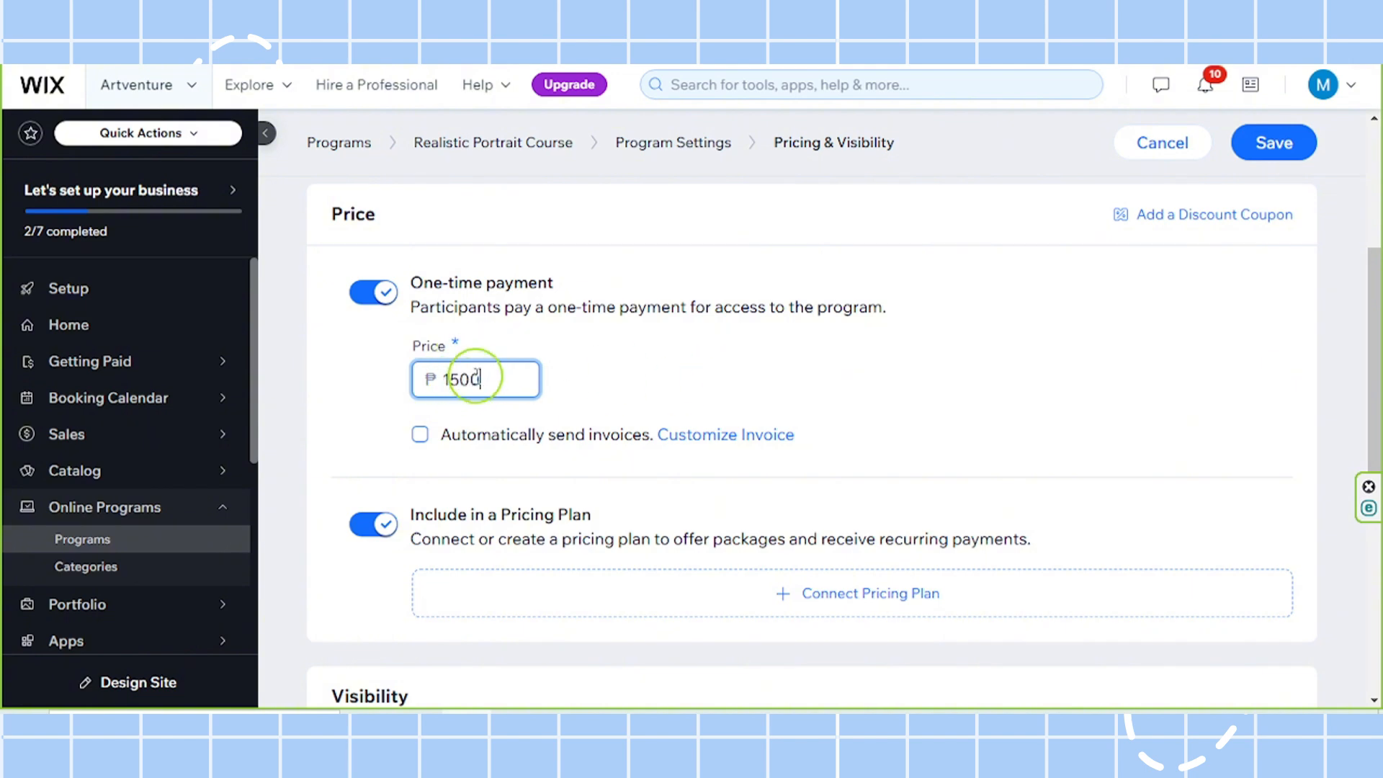
pyautogui.click(659, 382)
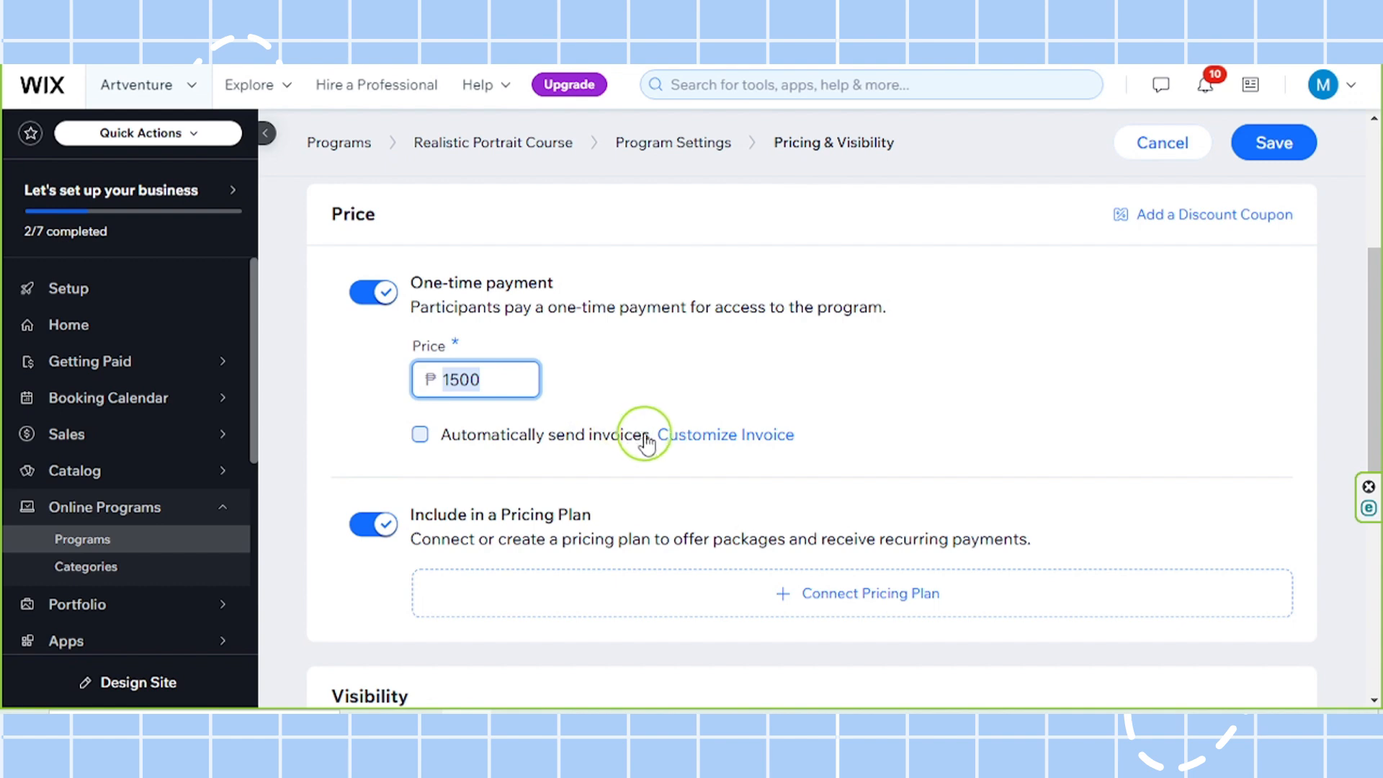
pyautogui.click(418, 437)
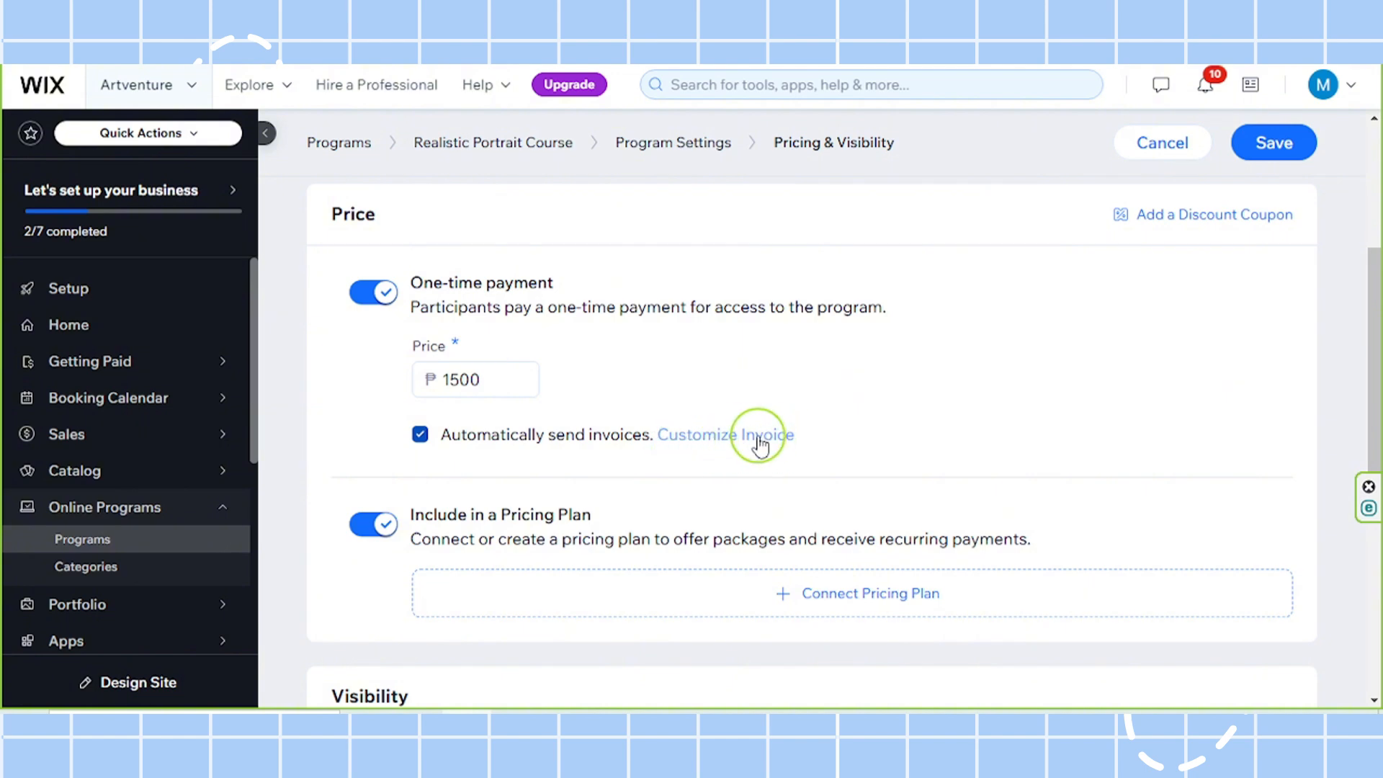
# Step: Check the option to connect a pricing plan, dismiss the plan creation dialog, and disable including the program in a pricing plan
pyautogui.scroll(-3, 1028, 408)
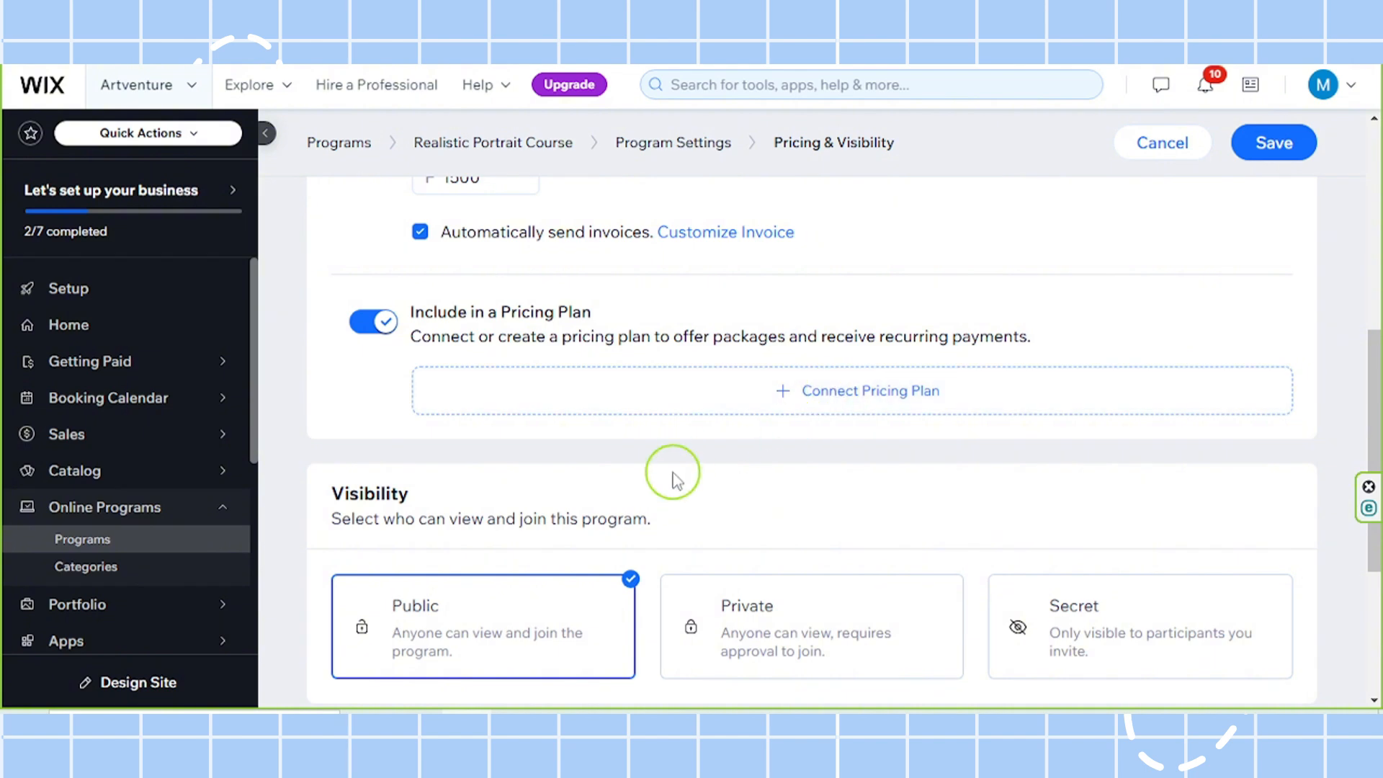
pyautogui.click(811, 394)
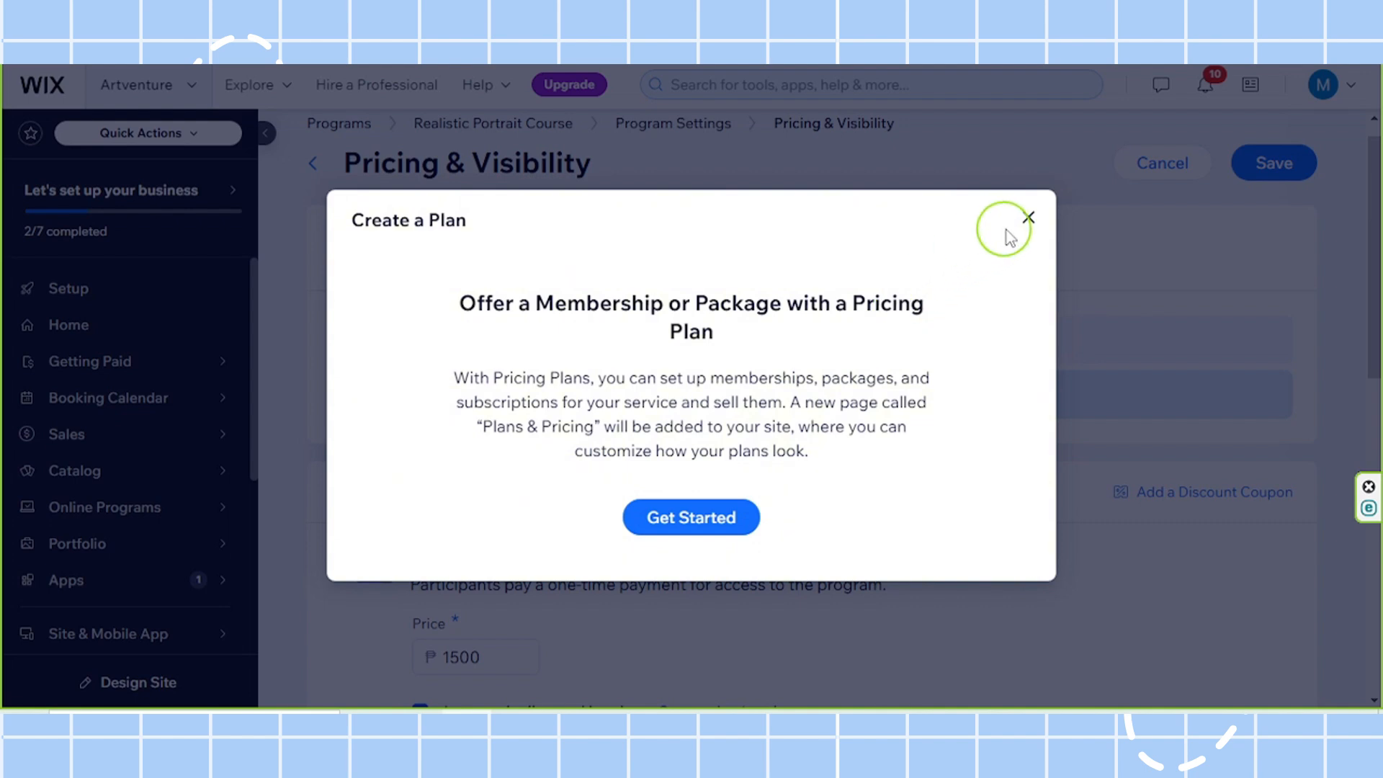
pyautogui.click(1029, 218)
pyautogui.scroll(-4, 857, 564)
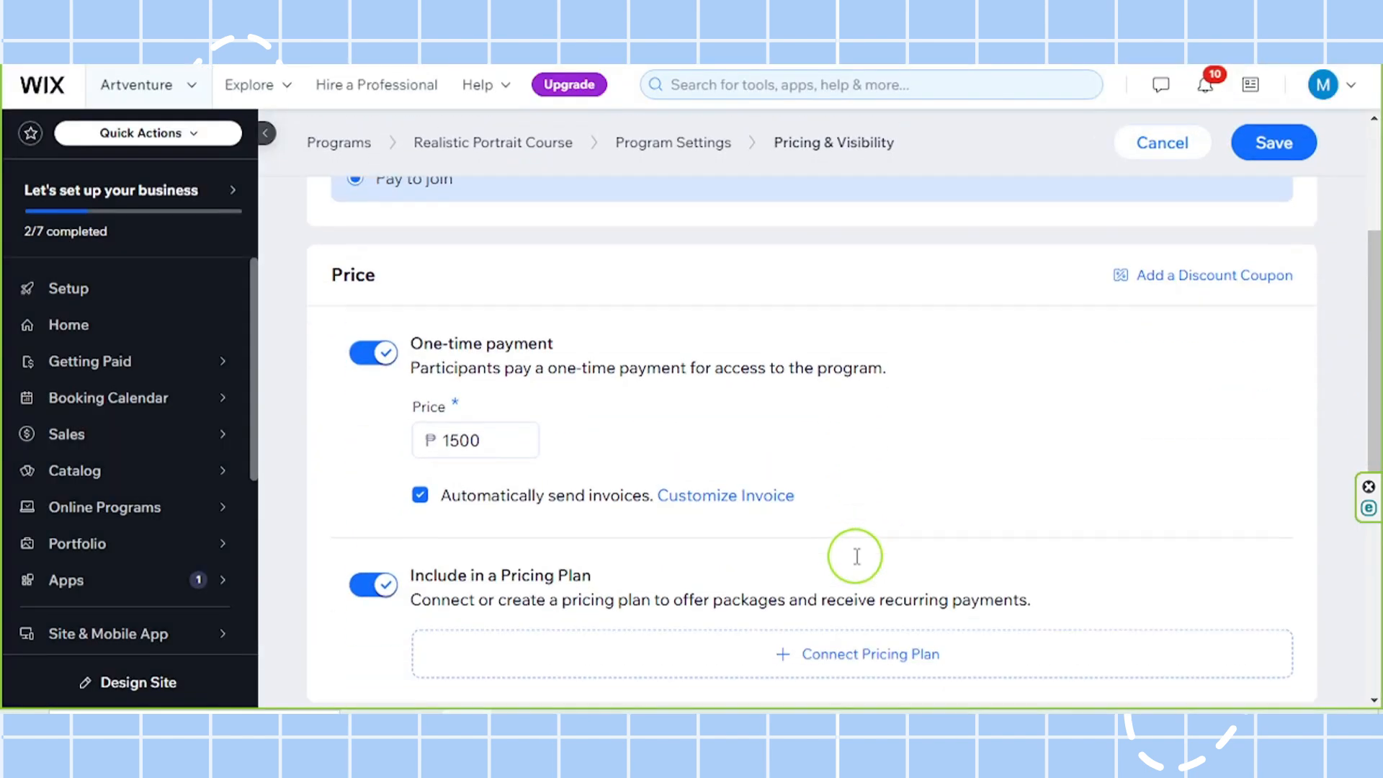
pyautogui.click(395, 504)
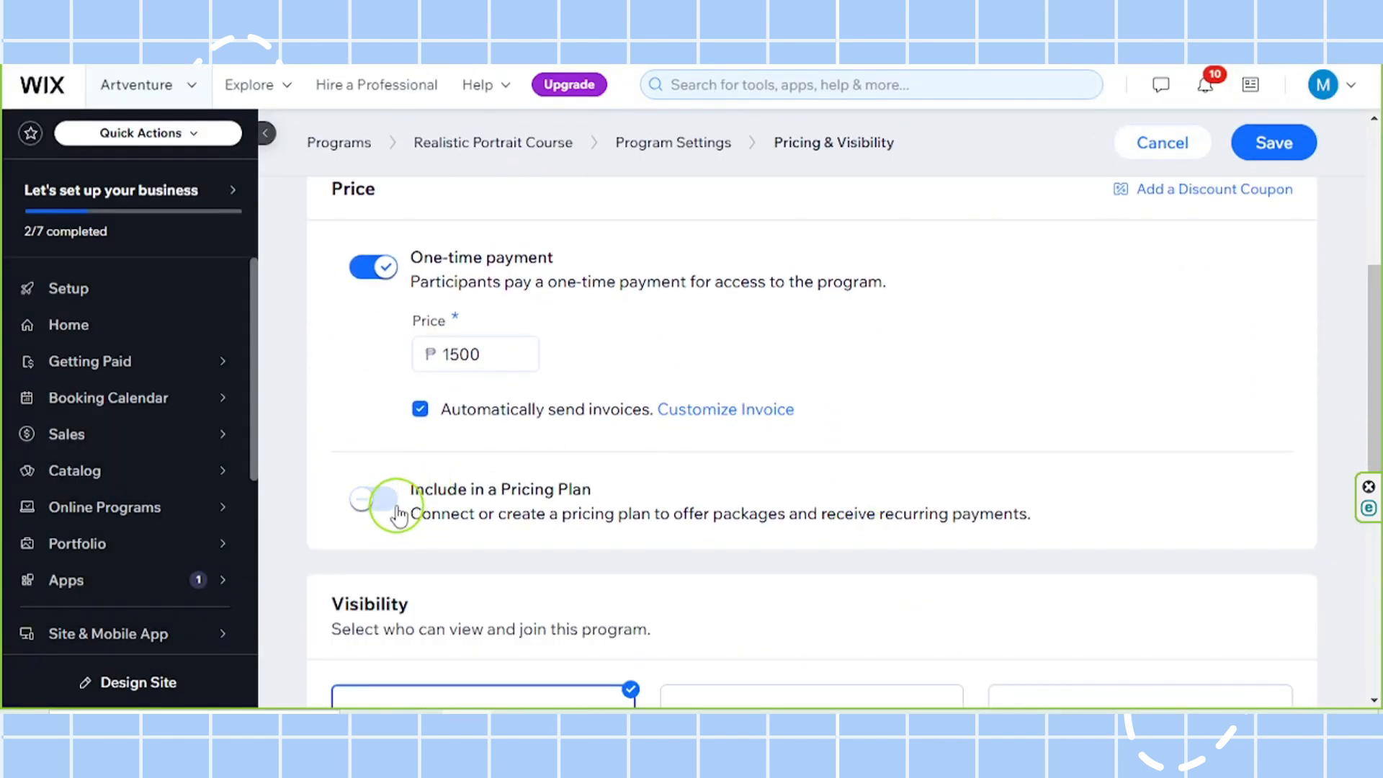
# Step: Examine the visibility choices and the Limited option for the number of participants, and switch the participants back to Unlimited
pyautogui.scroll(-4, 889, 540)
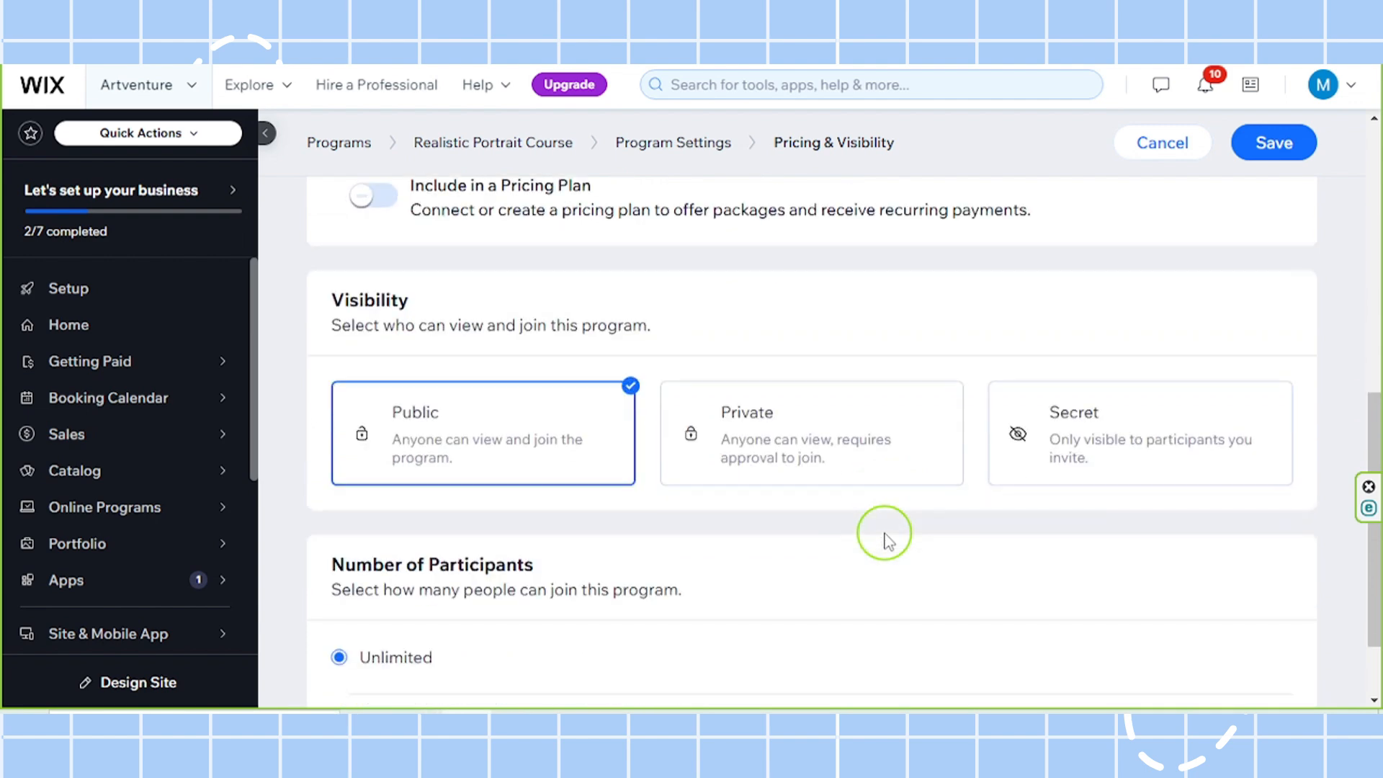
pyautogui.moveTo(318, 296); pyautogui.dragTo(464, 299)
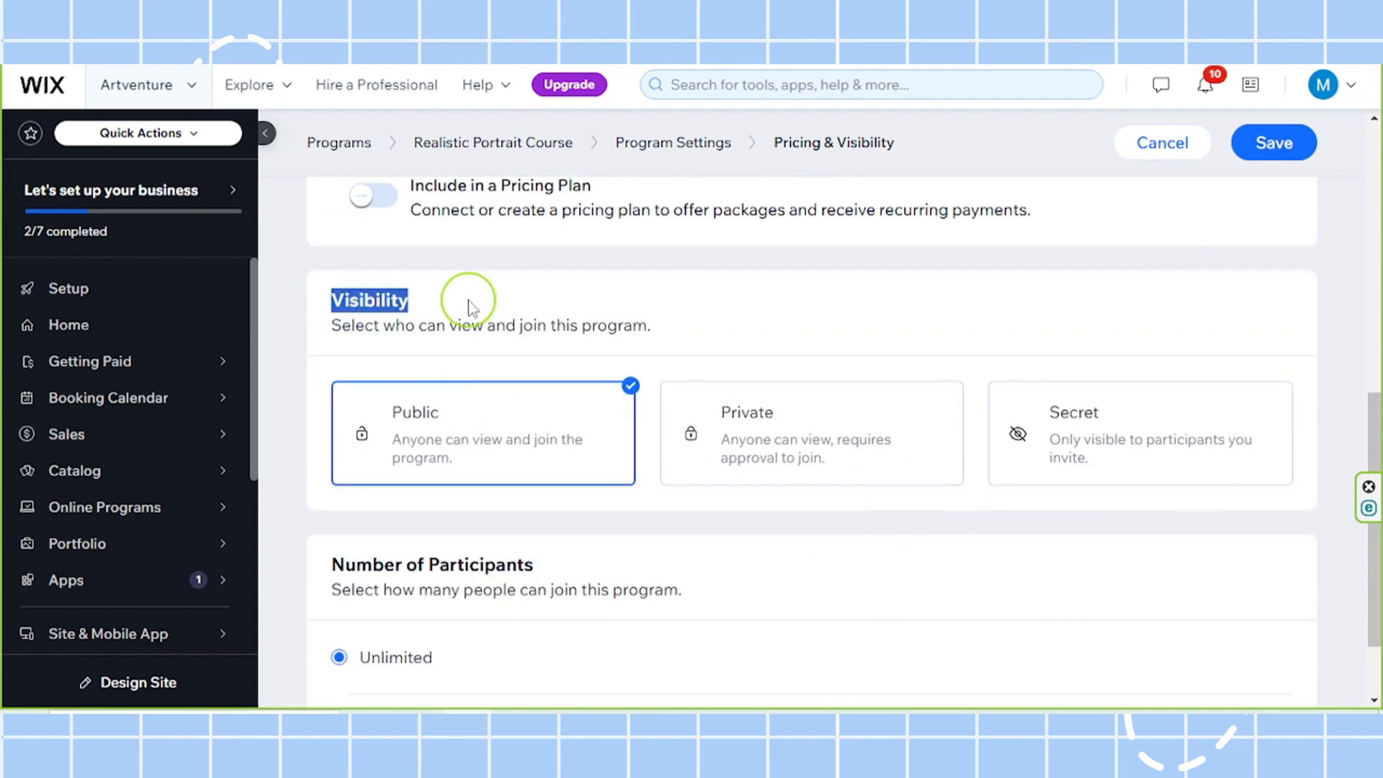
pyautogui.click(435, 334)
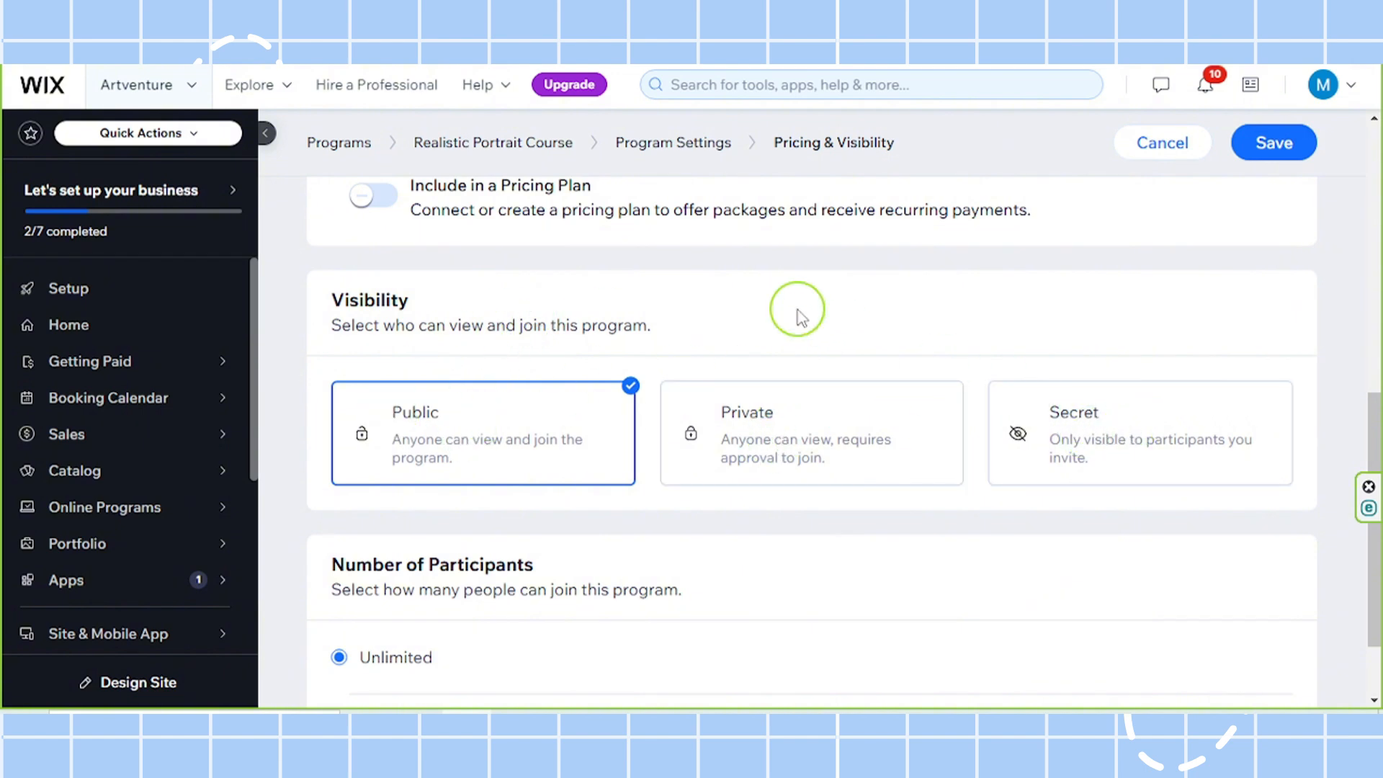
pyautogui.scroll(-2, 784, 333)
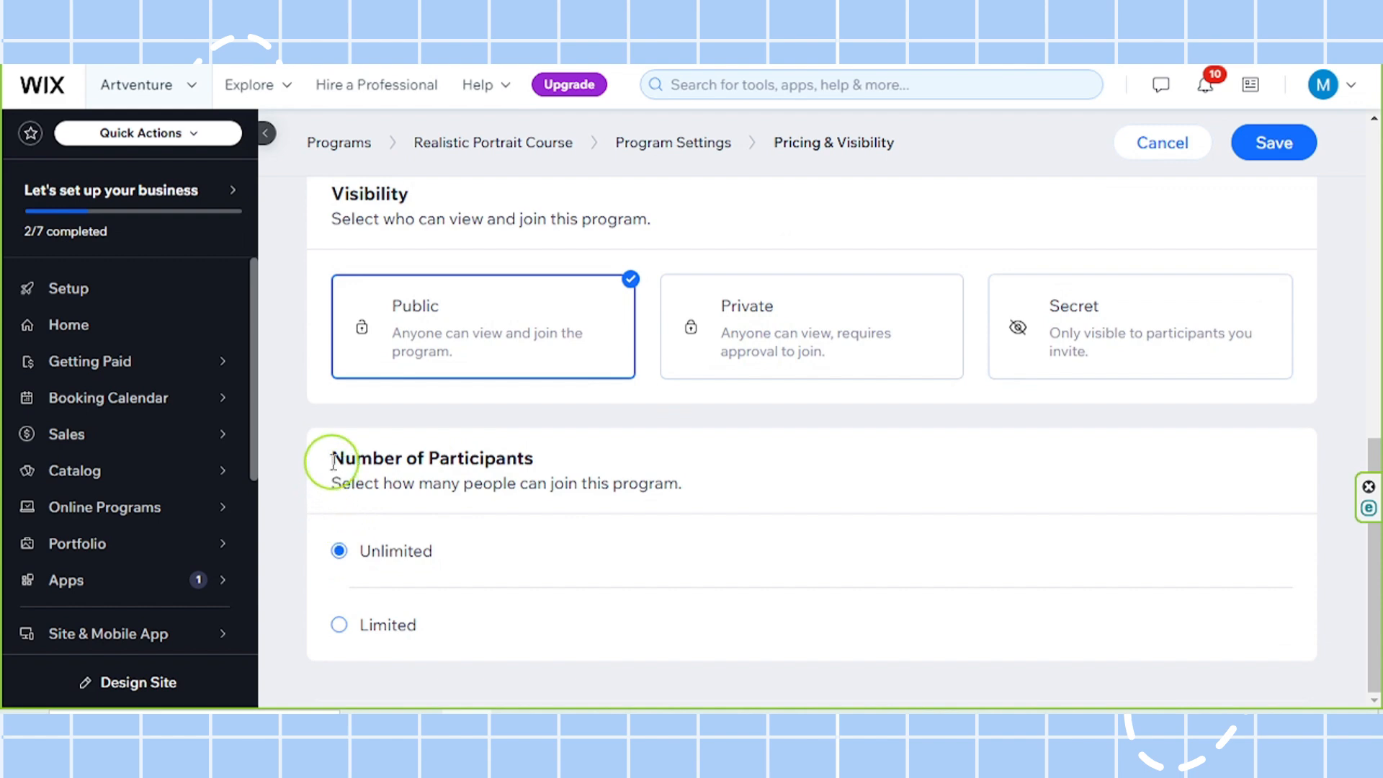
pyautogui.moveTo(333, 458); pyautogui.dragTo(603, 458)
pyautogui.click(600, 483)
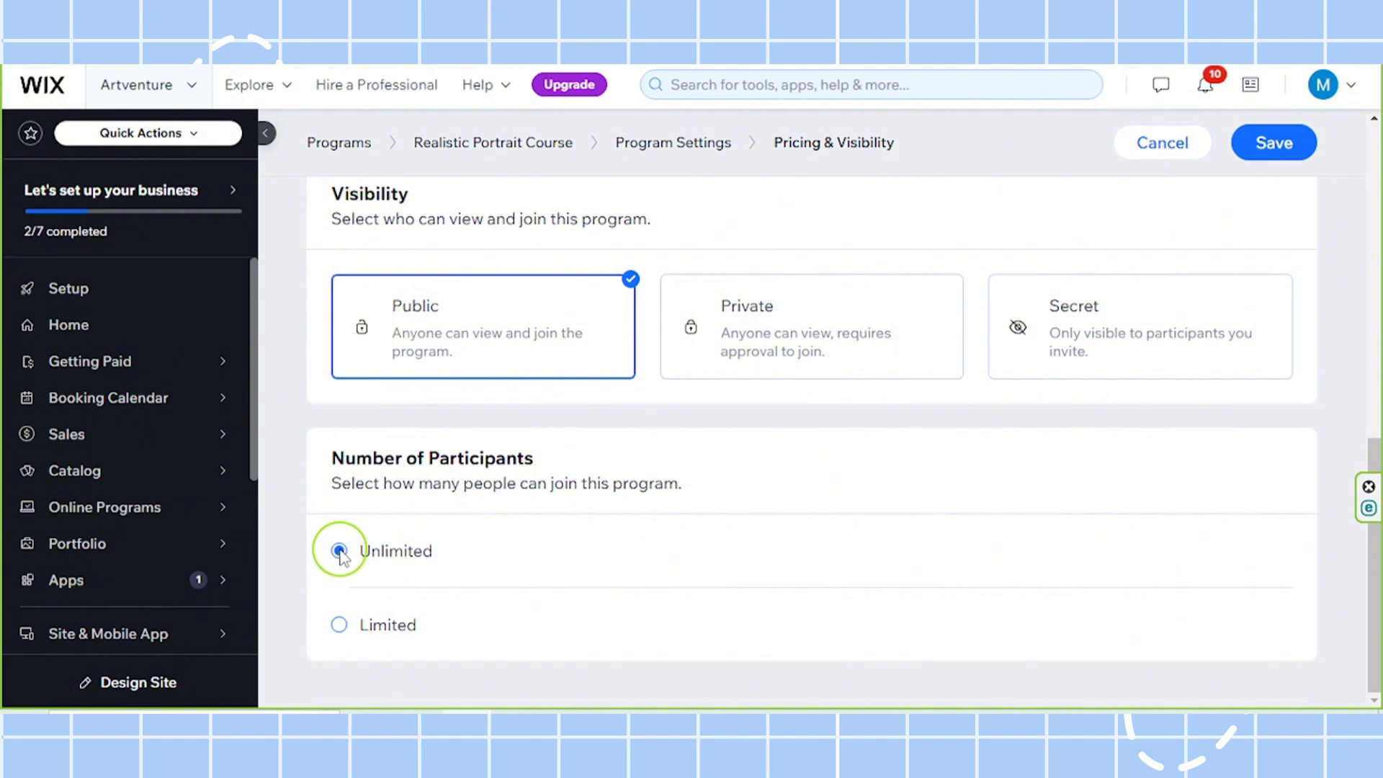
pyautogui.click(339, 625)
pyautogui.scroll(-1, 562, 633)
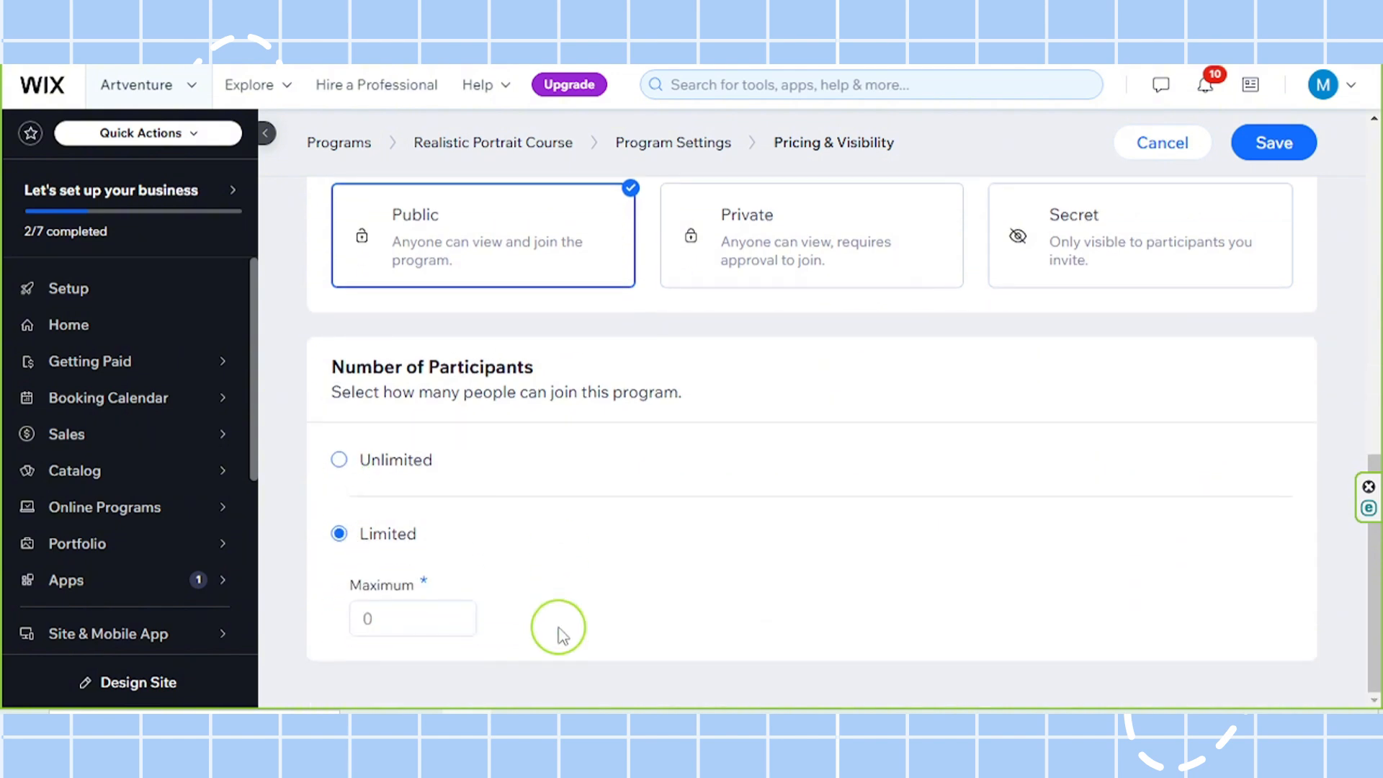
pyautogui.click(422, 620)
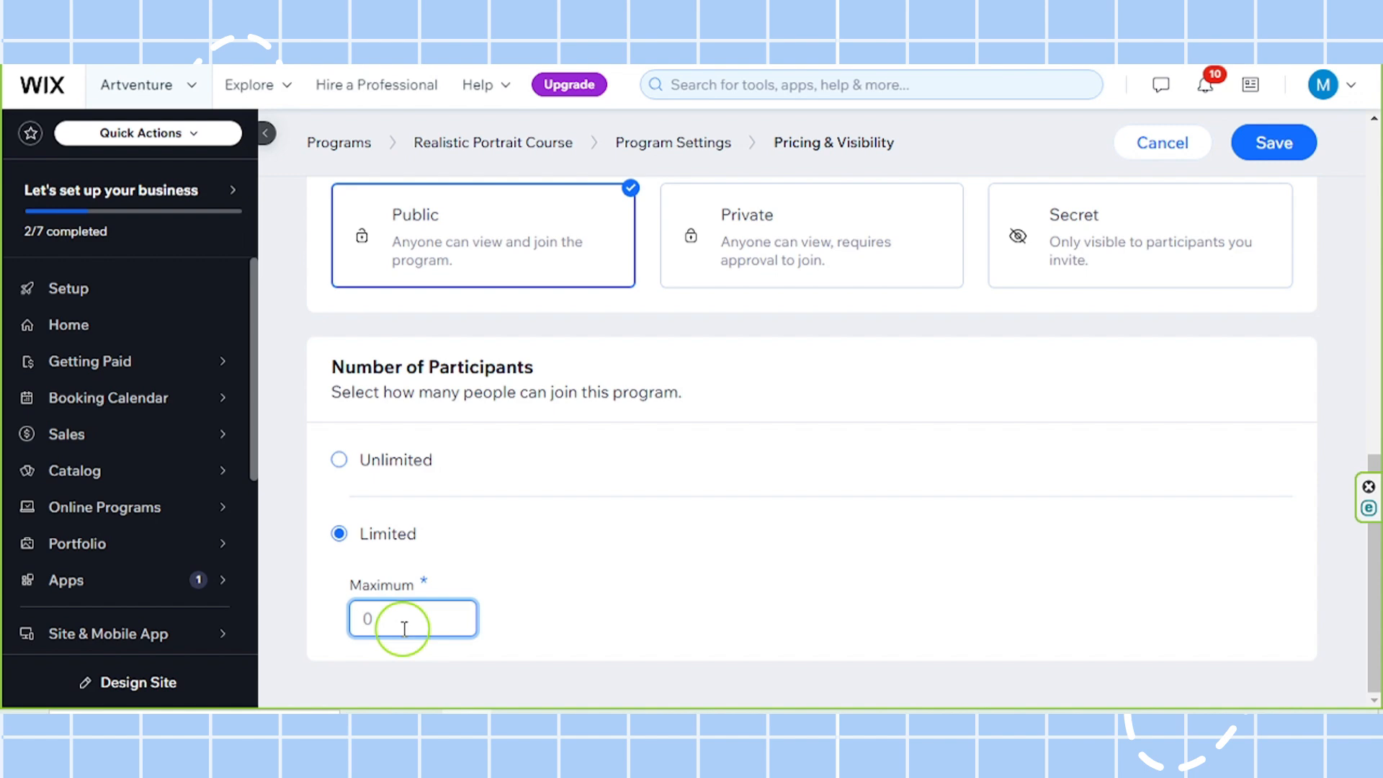
pyautogui.click(339, 460)
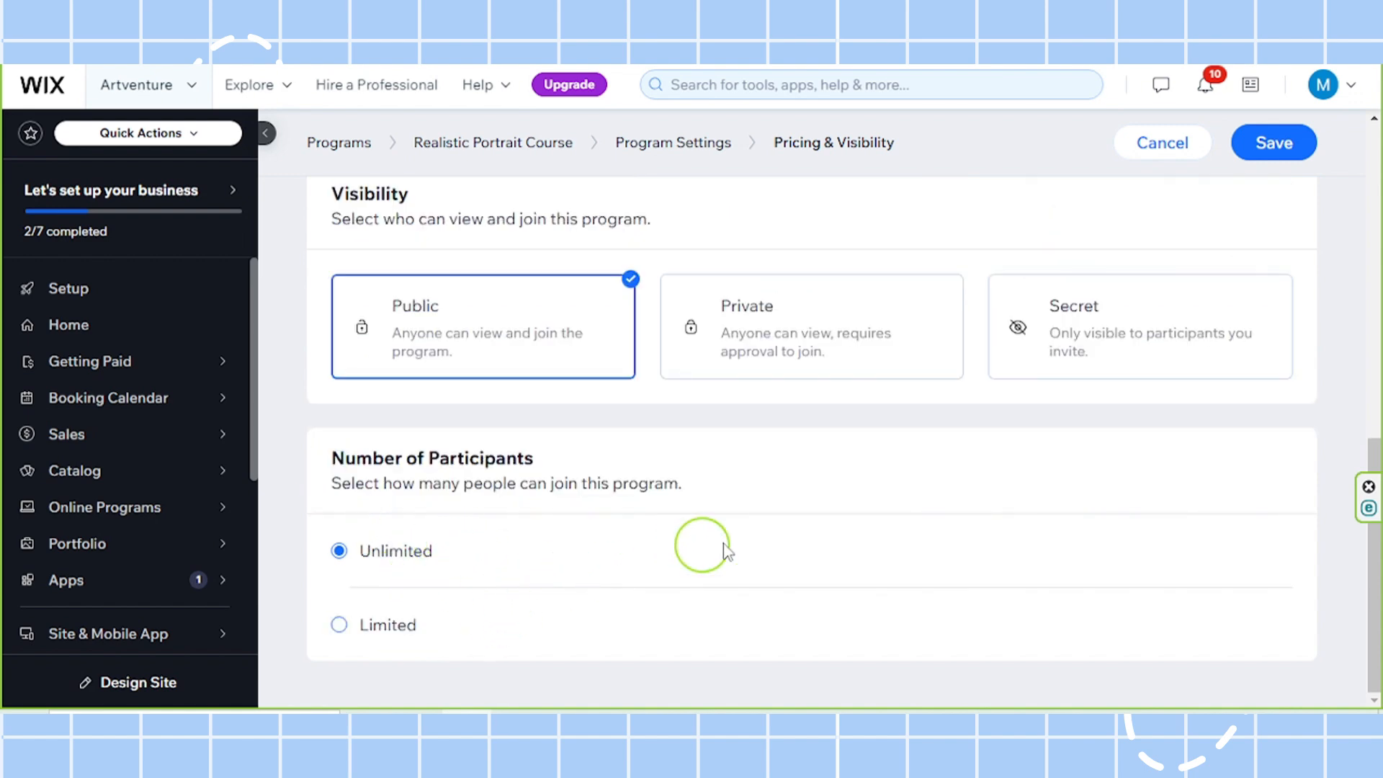
# Step: Review the pricing and visibility choices and save them to the program
pyautogui.scroll(8, 1273, 440)
pyautogui.scroll(-8, 1280, 414)
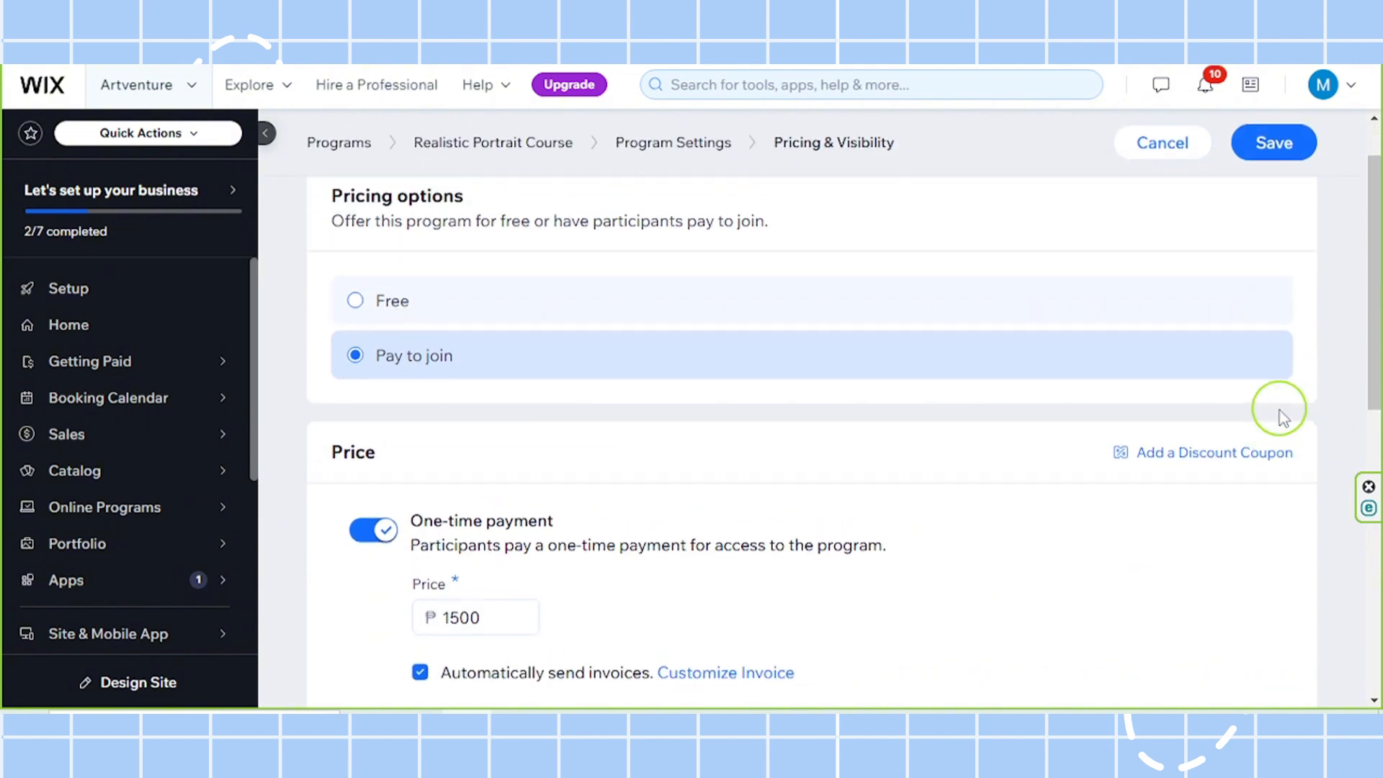
pyautogui.scroll(7, 1283, 513)
pyautogui.scroll(1, 1286, 517)
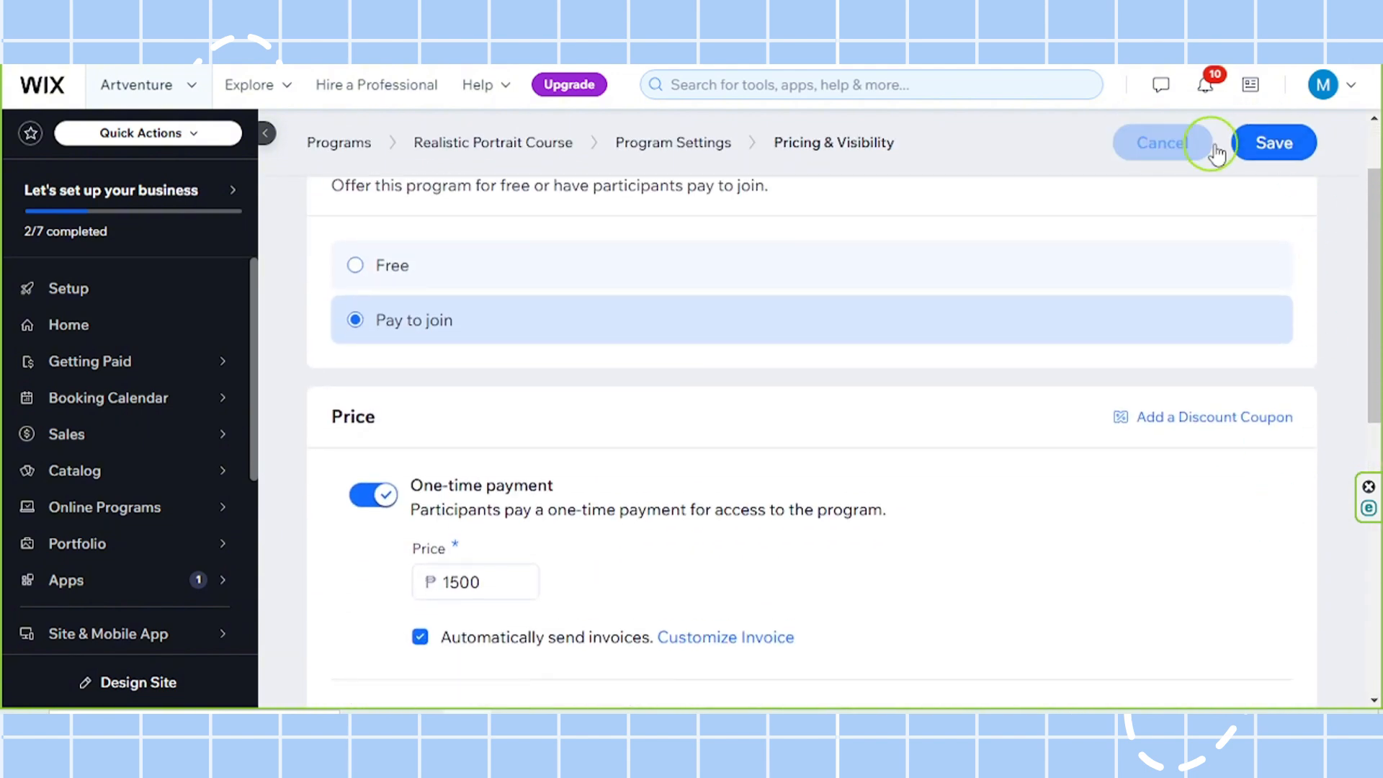
pyautogui.click(1260, 142)
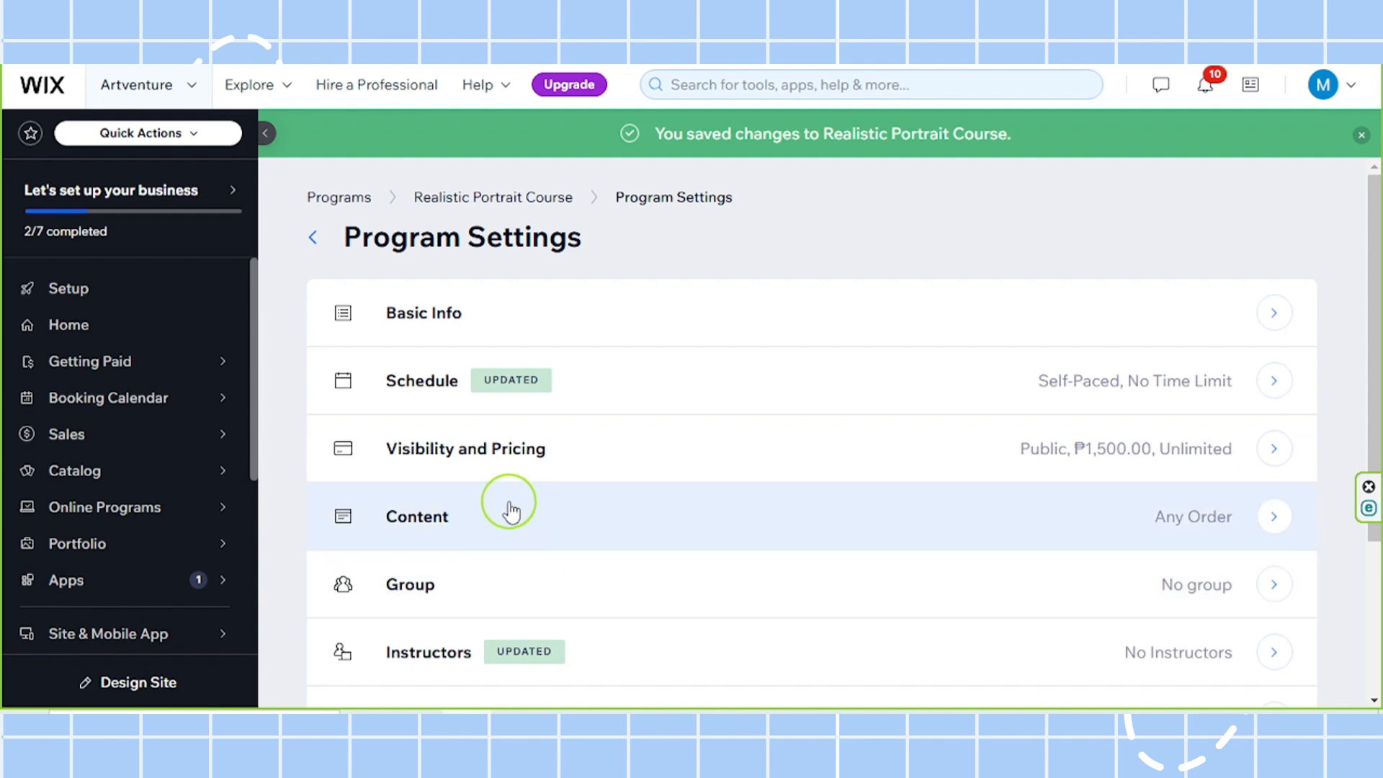
# Step: Open the program's content settings, review the step order and visibility section, and set the order to Fixed Order
pyautogui.click(544, 518)
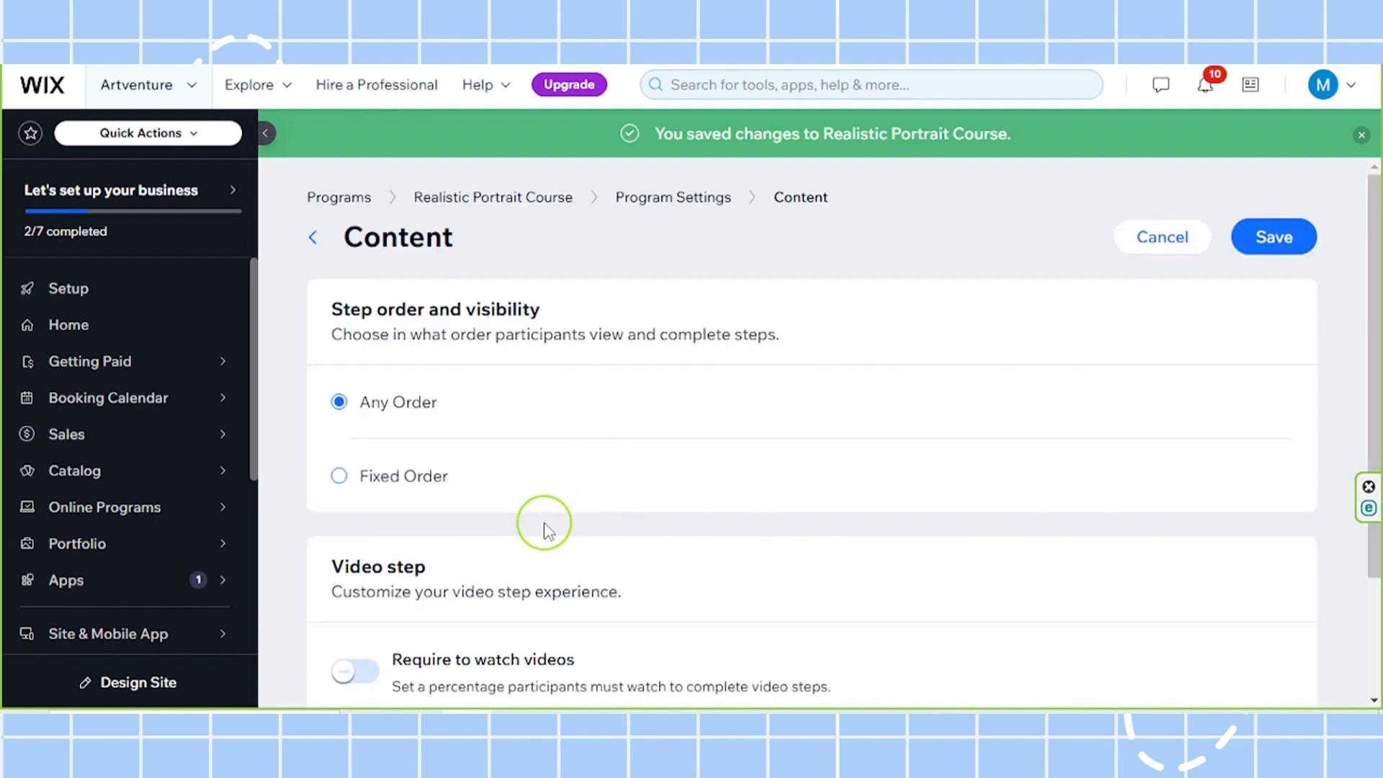
pyautogui.moveTo(319, 311); pyautogui.dragTo(564, 314)
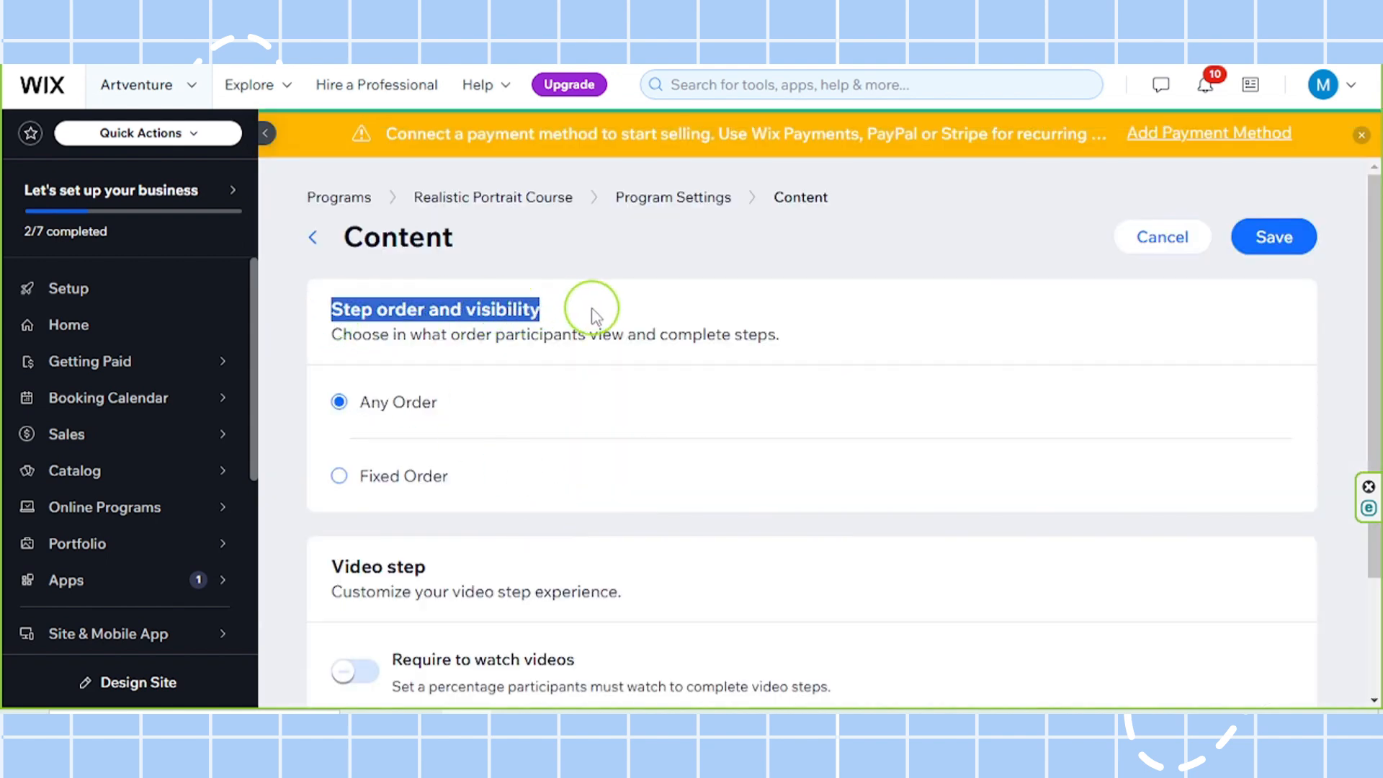
pyautogui.scroll(-3, 620, 469)
pyautogui.scroll(3, 621, 470)
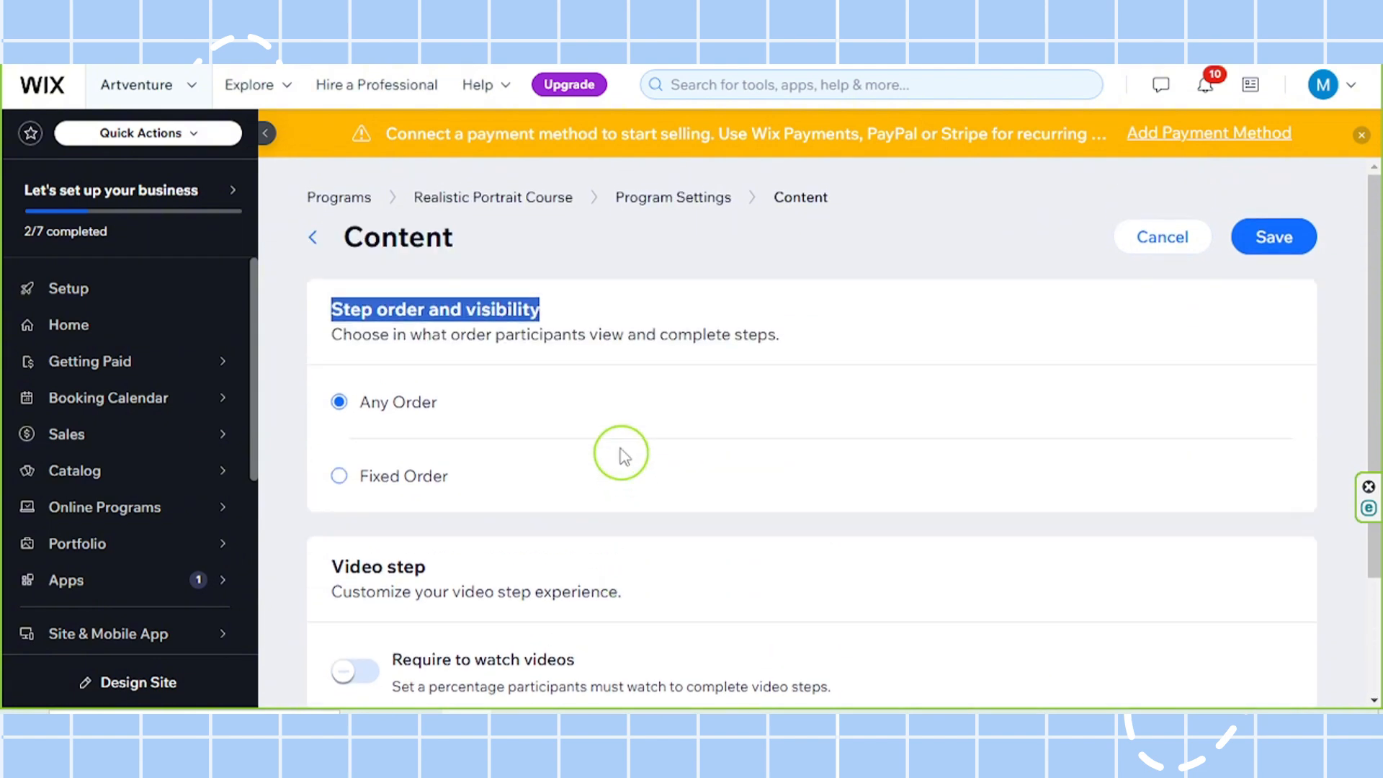
pyautogui.click(526, 304)
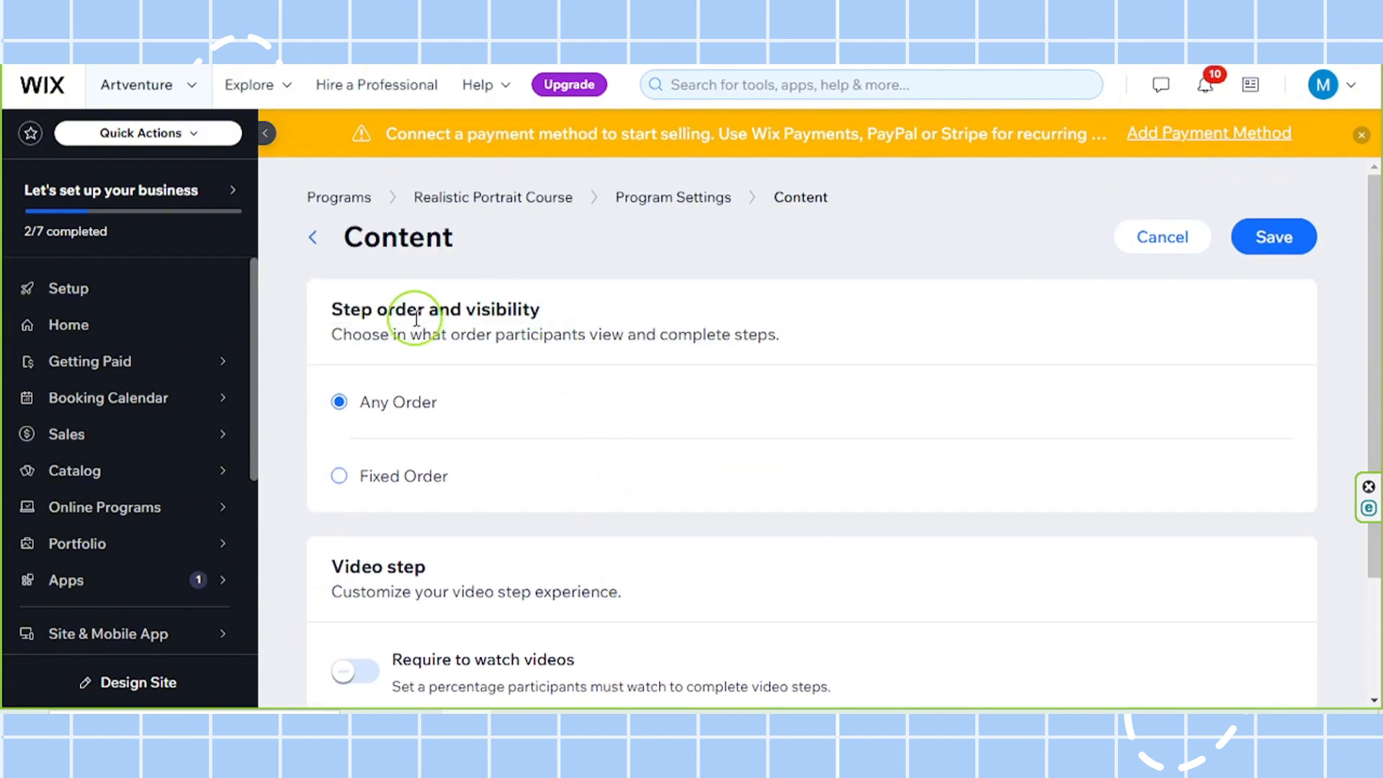
pyautogui.moveTo(331, 319); pyautogui.dragTo(565, 319)
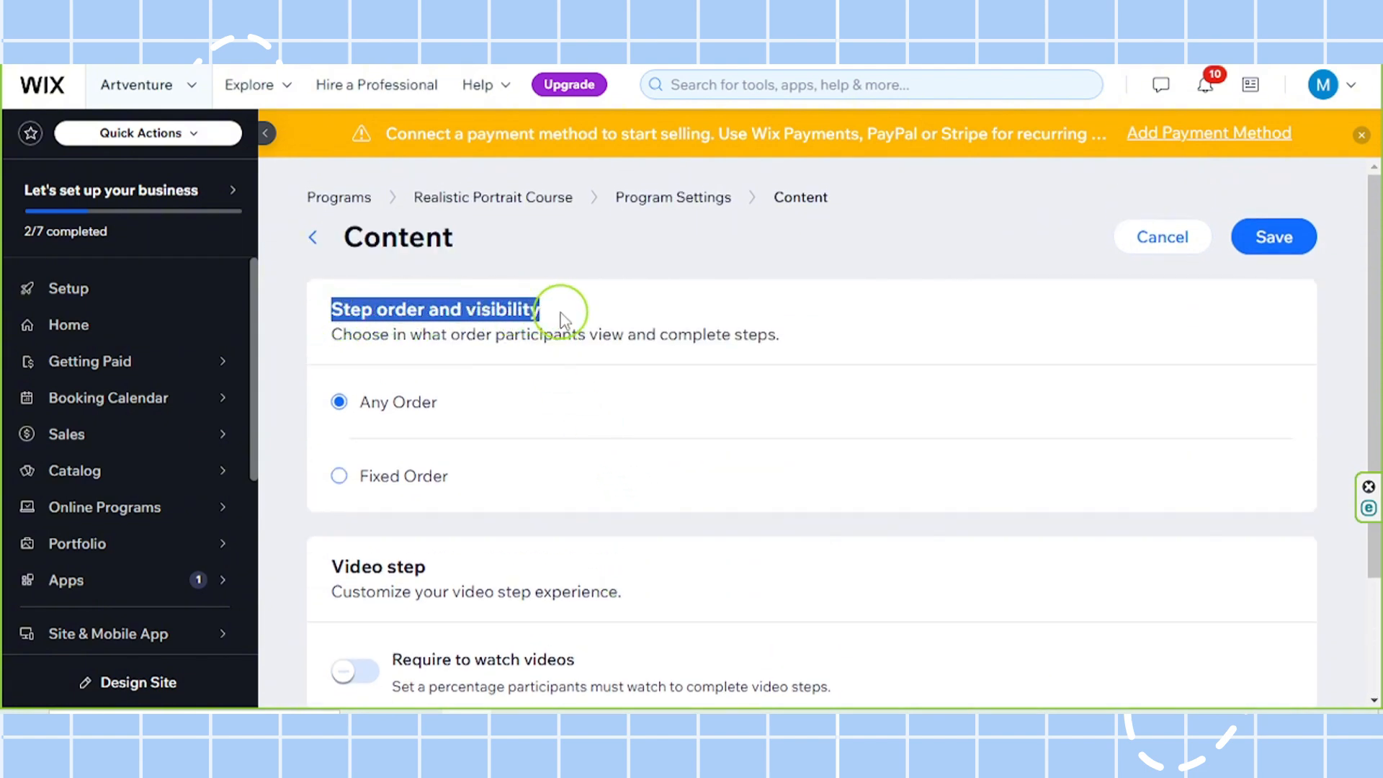
pyautogui.click(555, 332)
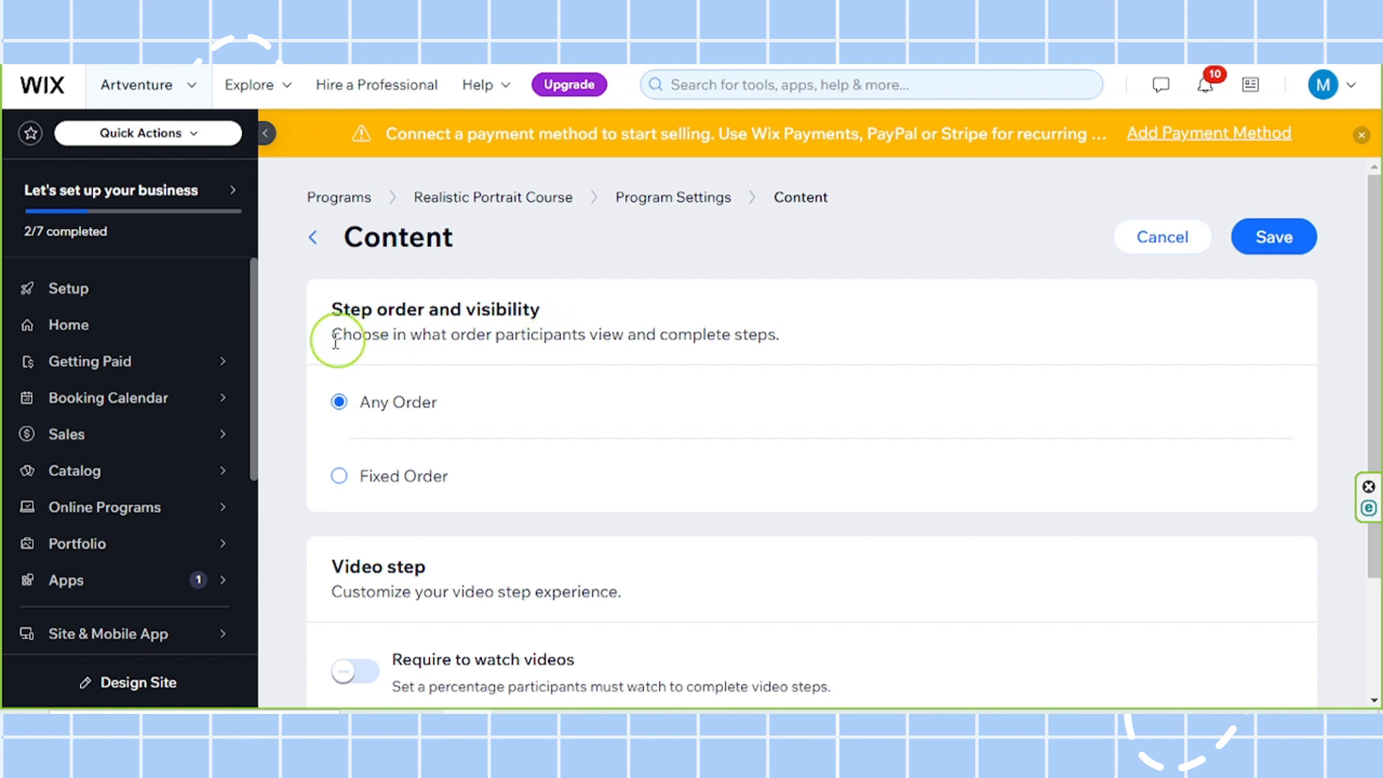
pyautogui.moveTo(339, 333); pyautogui.dragTo(812, 343)
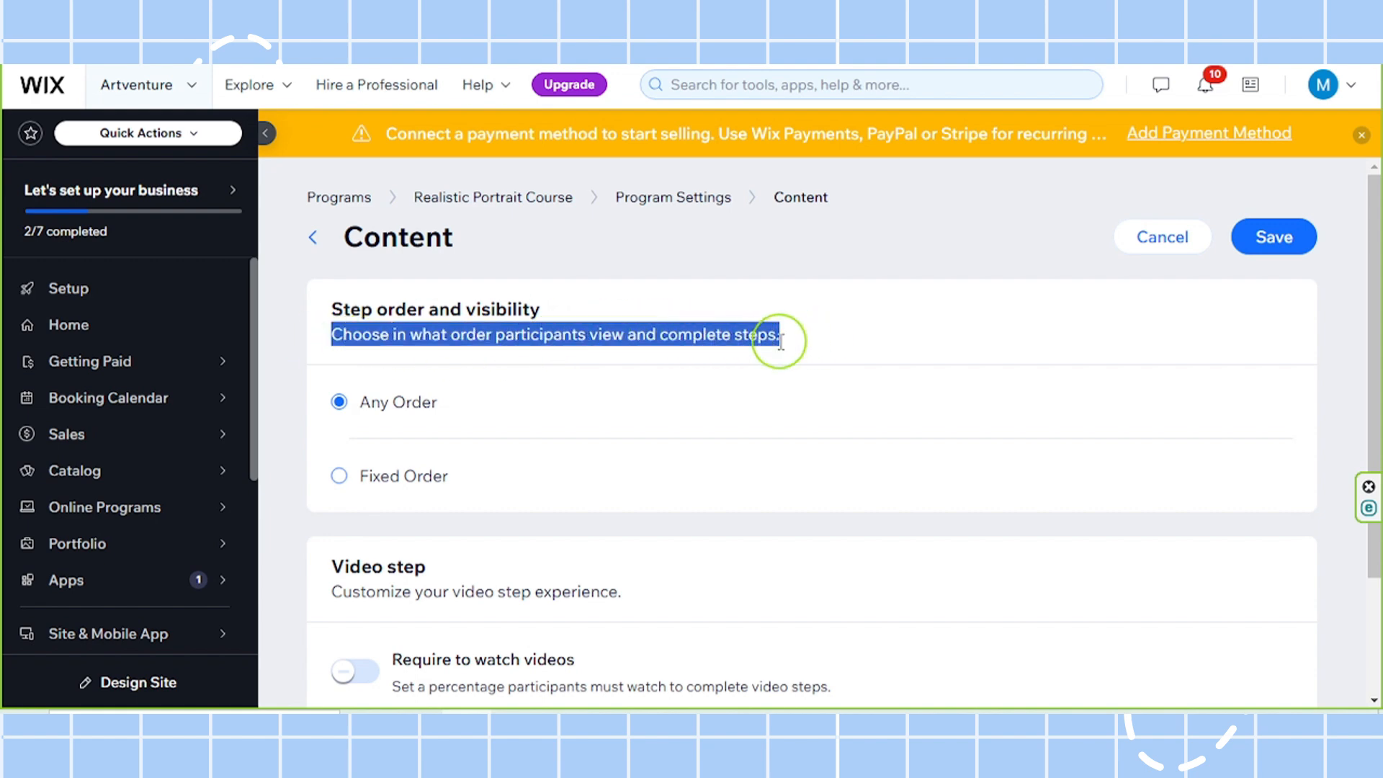
pyautogui.click(780, 341)
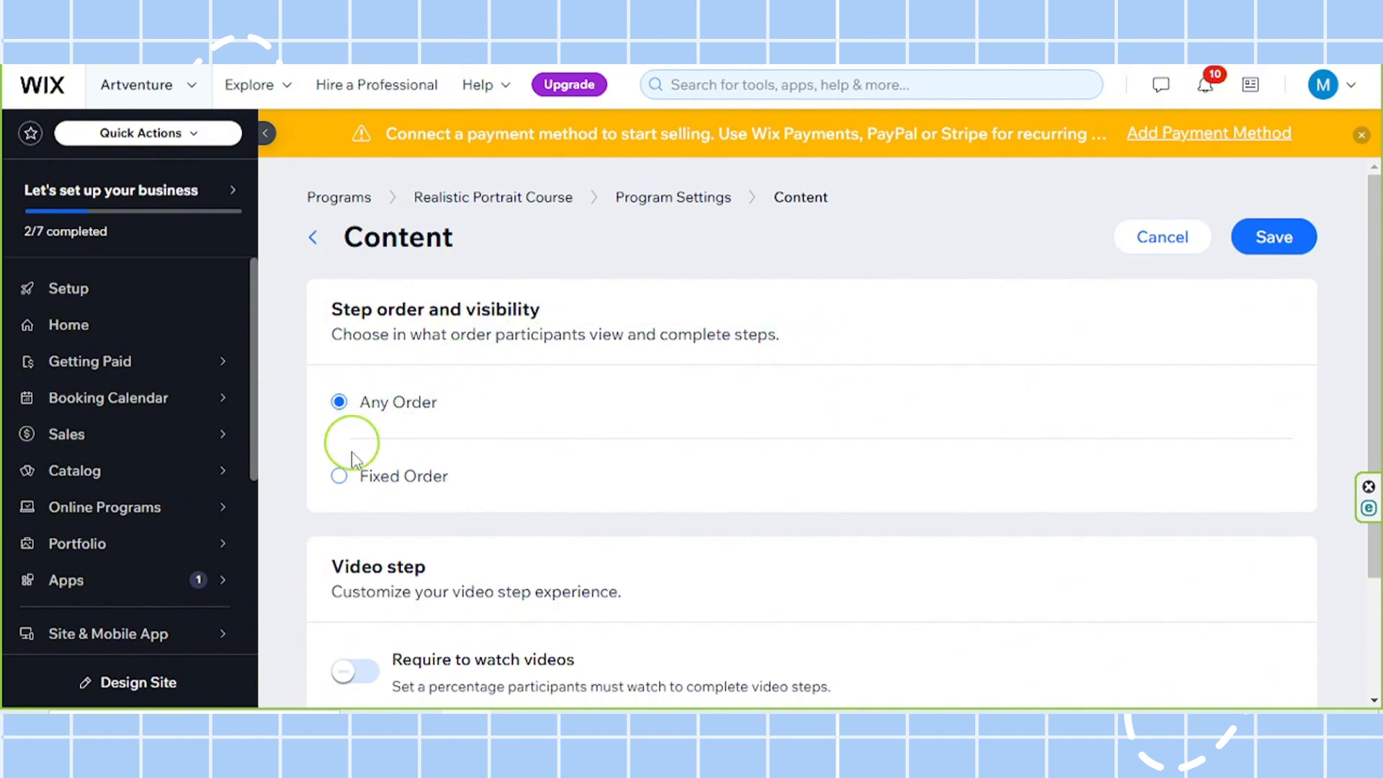
pyautogui.click(353, 477)
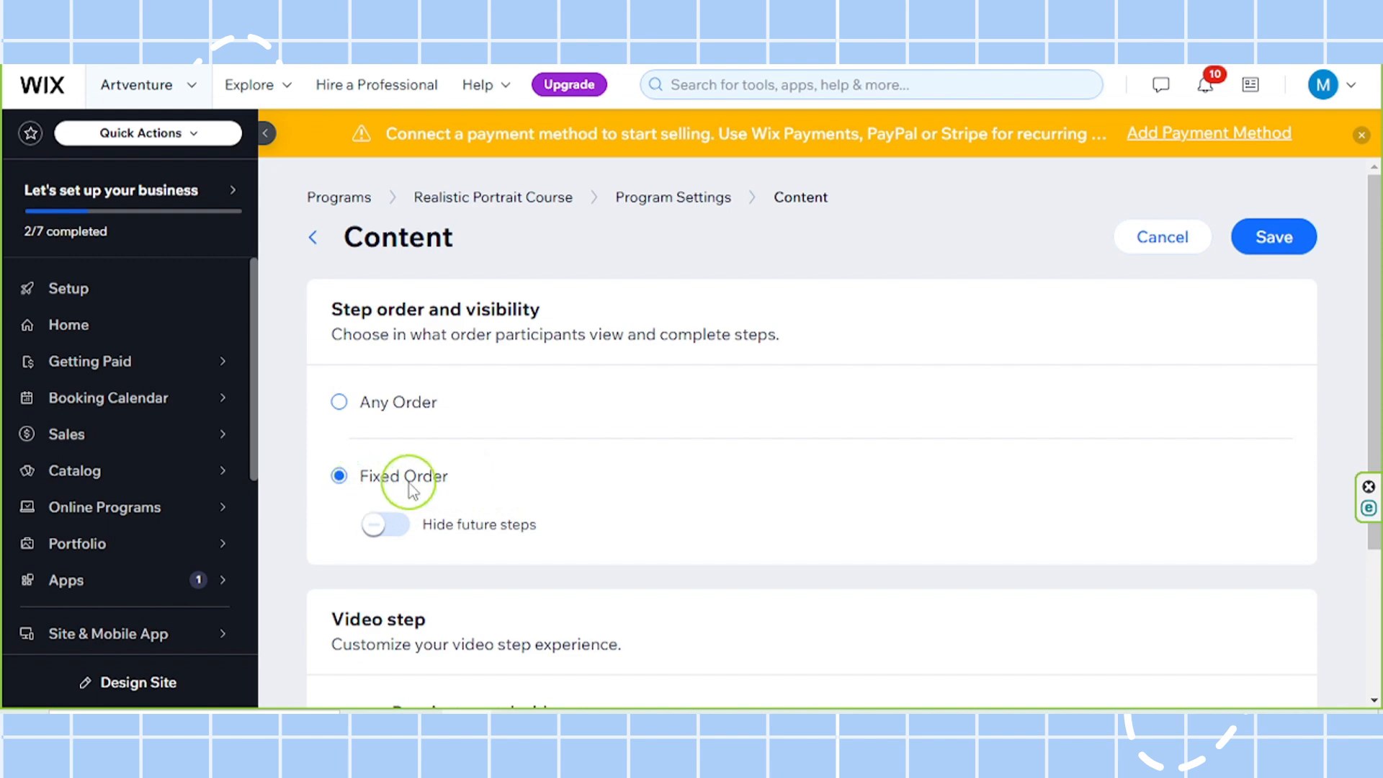
# Step: Review the Video step section and turn on the requirement to watch videos, with 90% as the percentage to watch
pyautogui.scroll(-3, 583, 518)
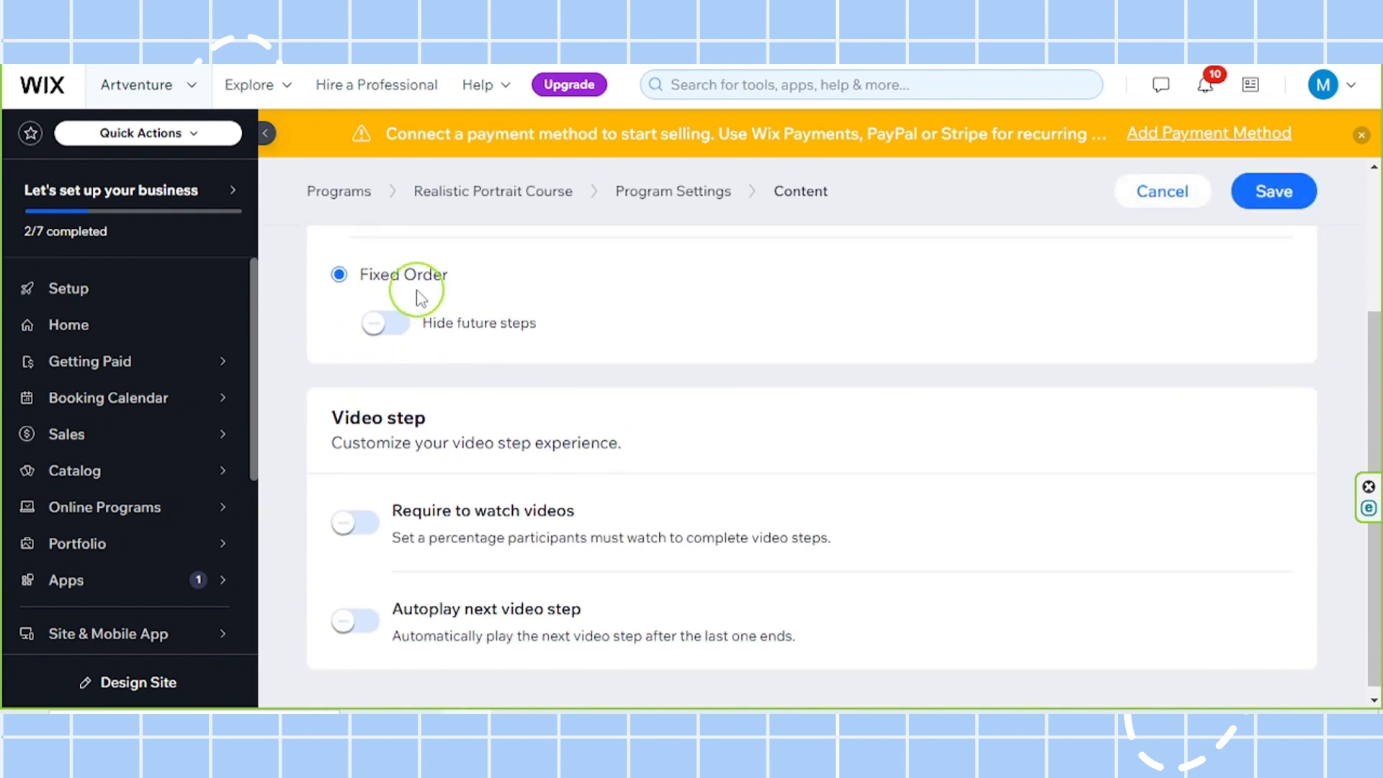
pyautogui.moveTo(331, 409); pyautogui.dragTo(472, 421)
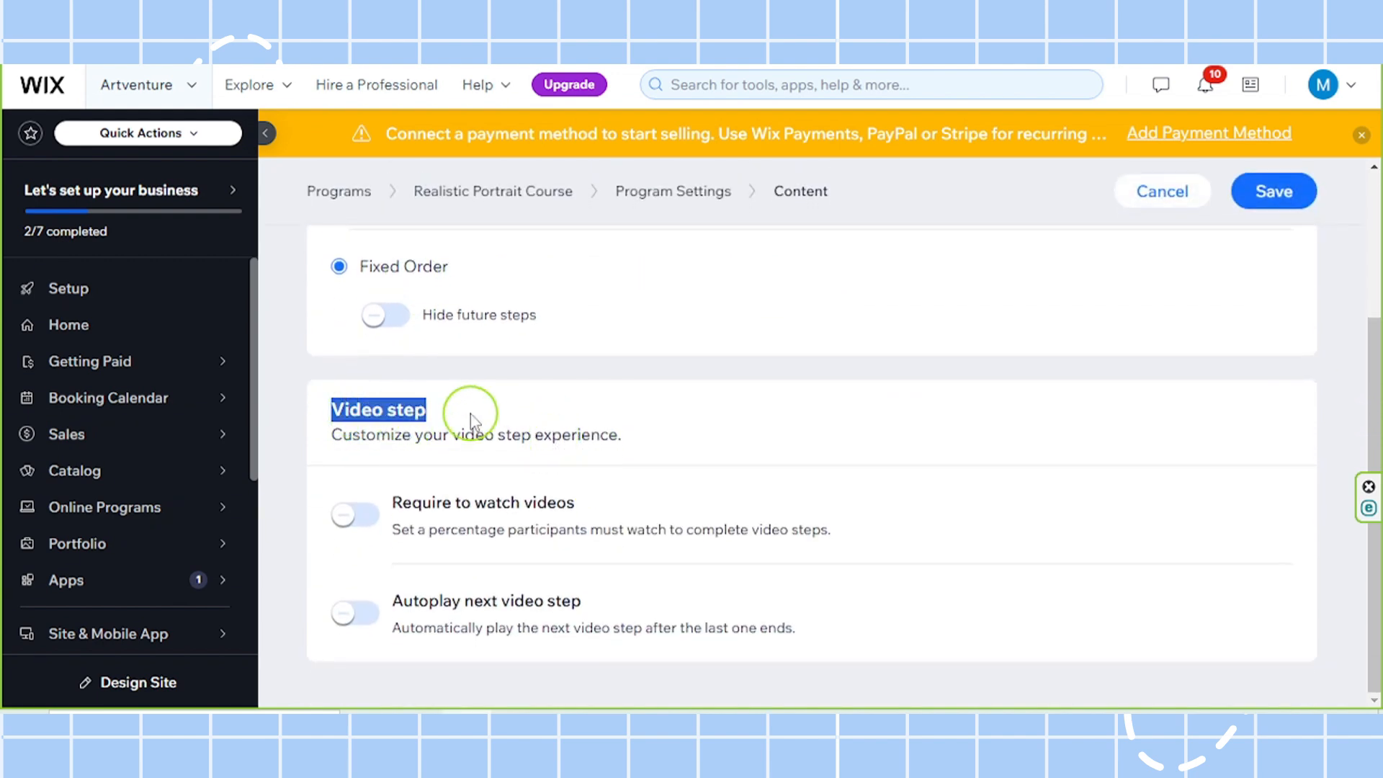
pyautogui.click(337, 454)
pyautogui.moveTo(321, 435); pyautogui.dragTo(658, 423)
pyautogui.click(628, 438)
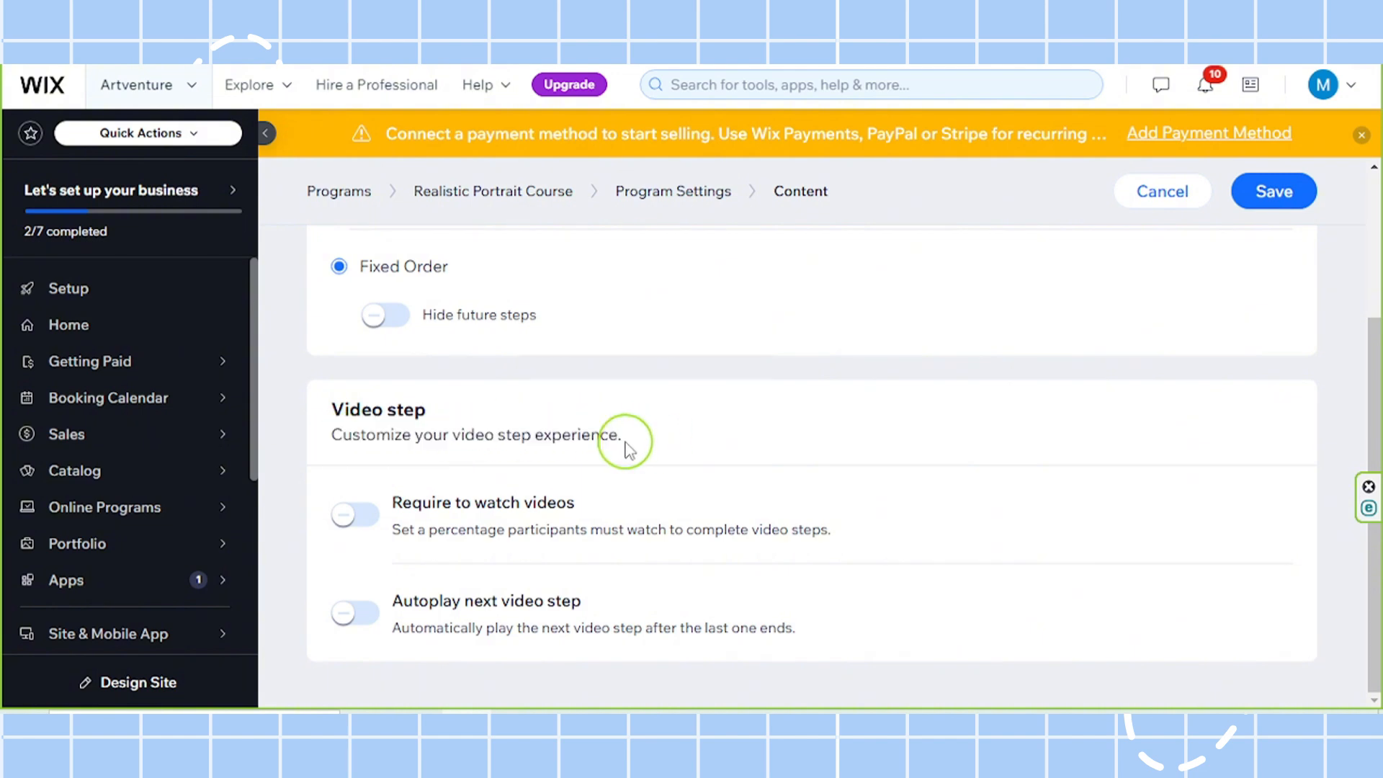
pyautogui.click(360, 519)
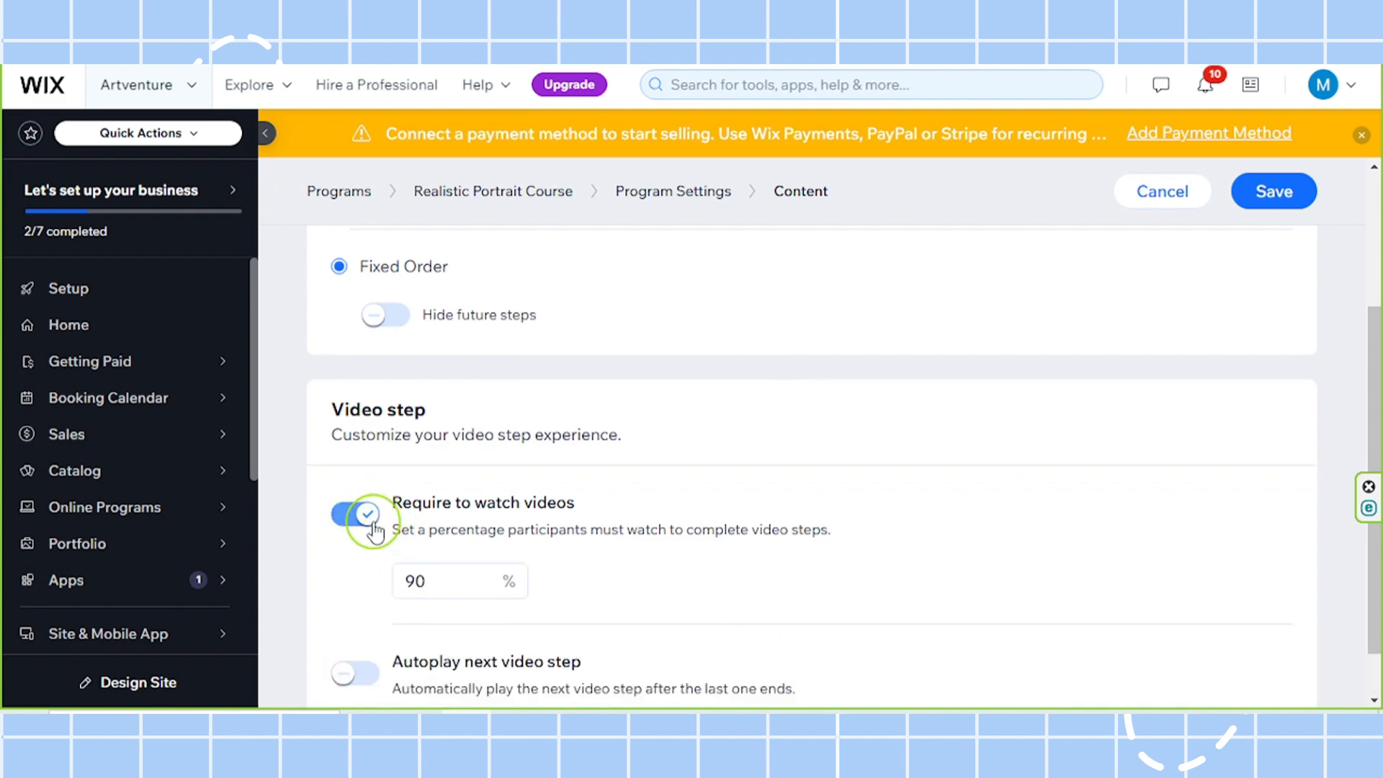
pyautogui.scroll(-1, 1006, 457)
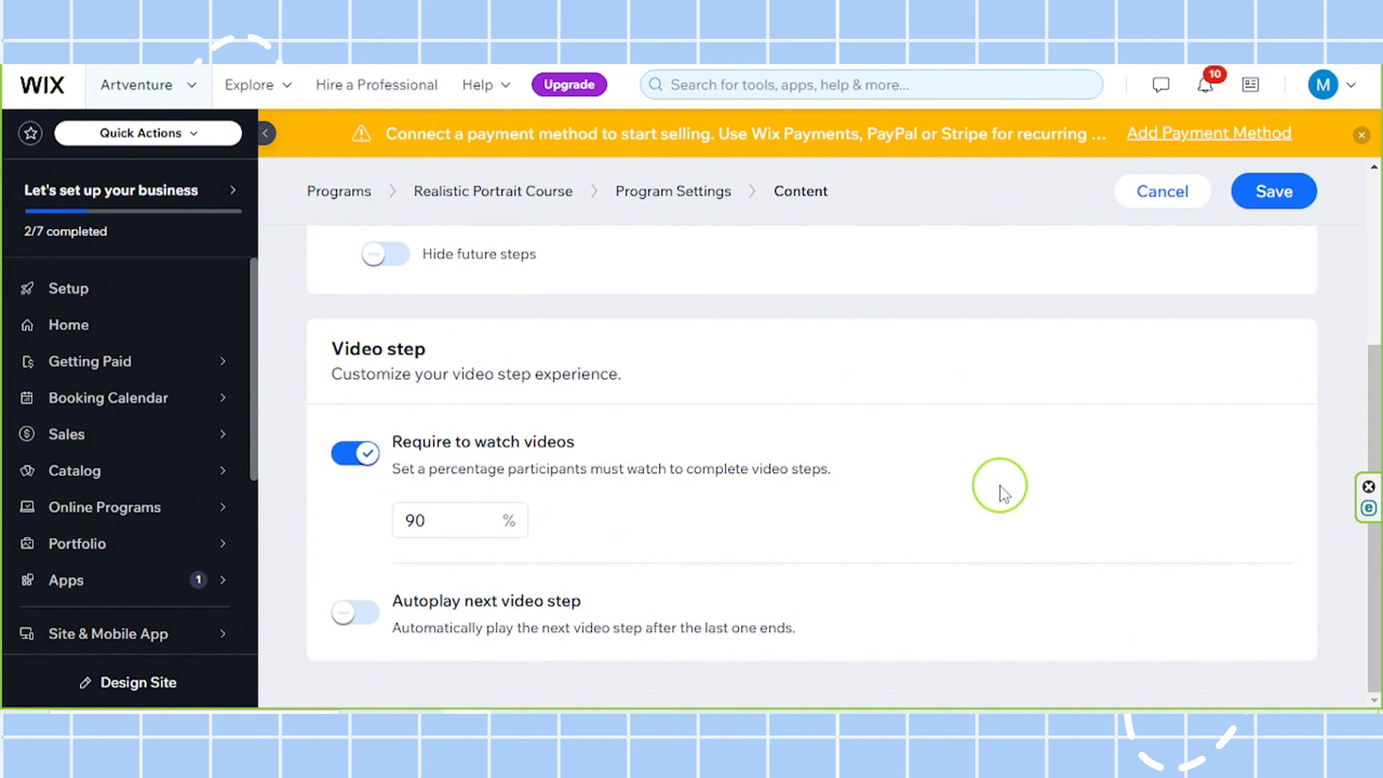
# Step: Check the step order and video choices once more and save the content settings
pyautogui.scroll(4, 998, 479)
pyautogui.scroll(-4, 993, 472)
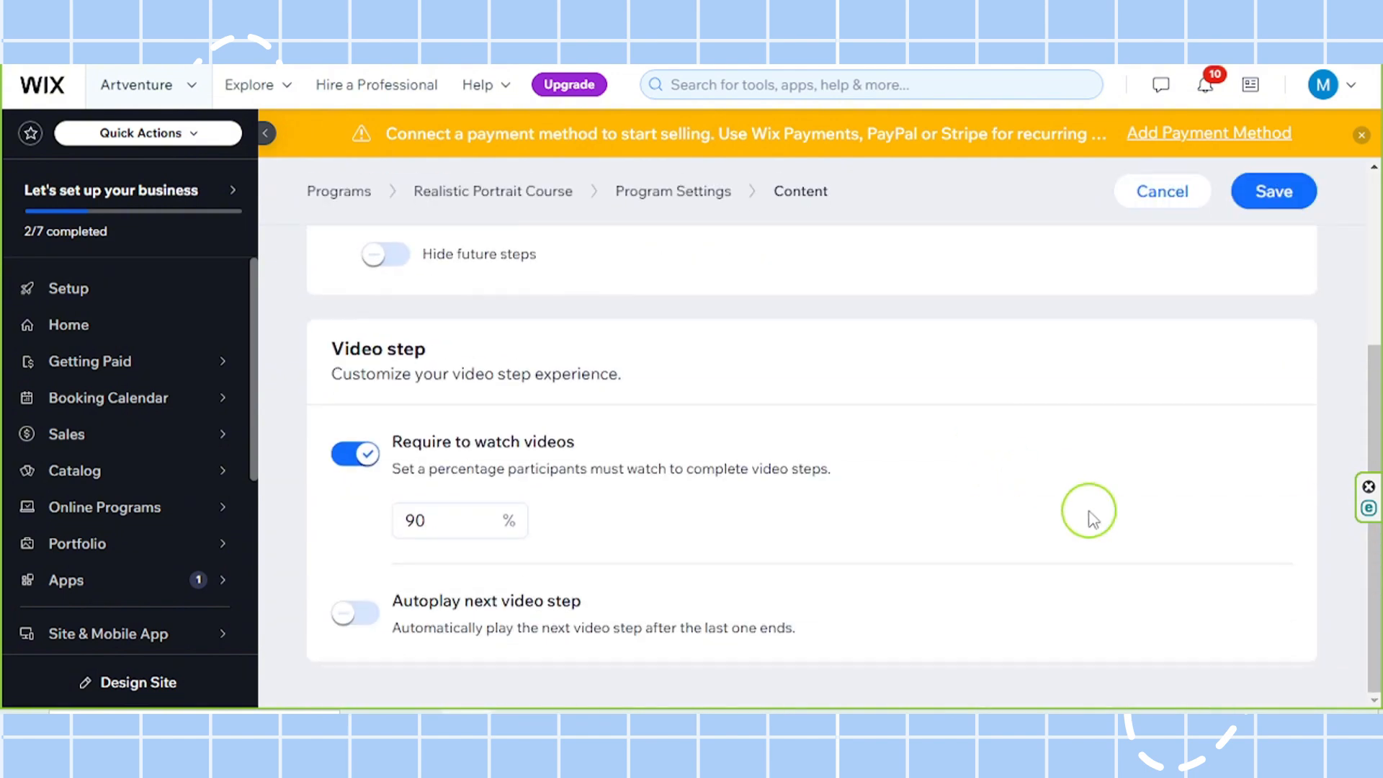
pyautogui.click(1276, 196)
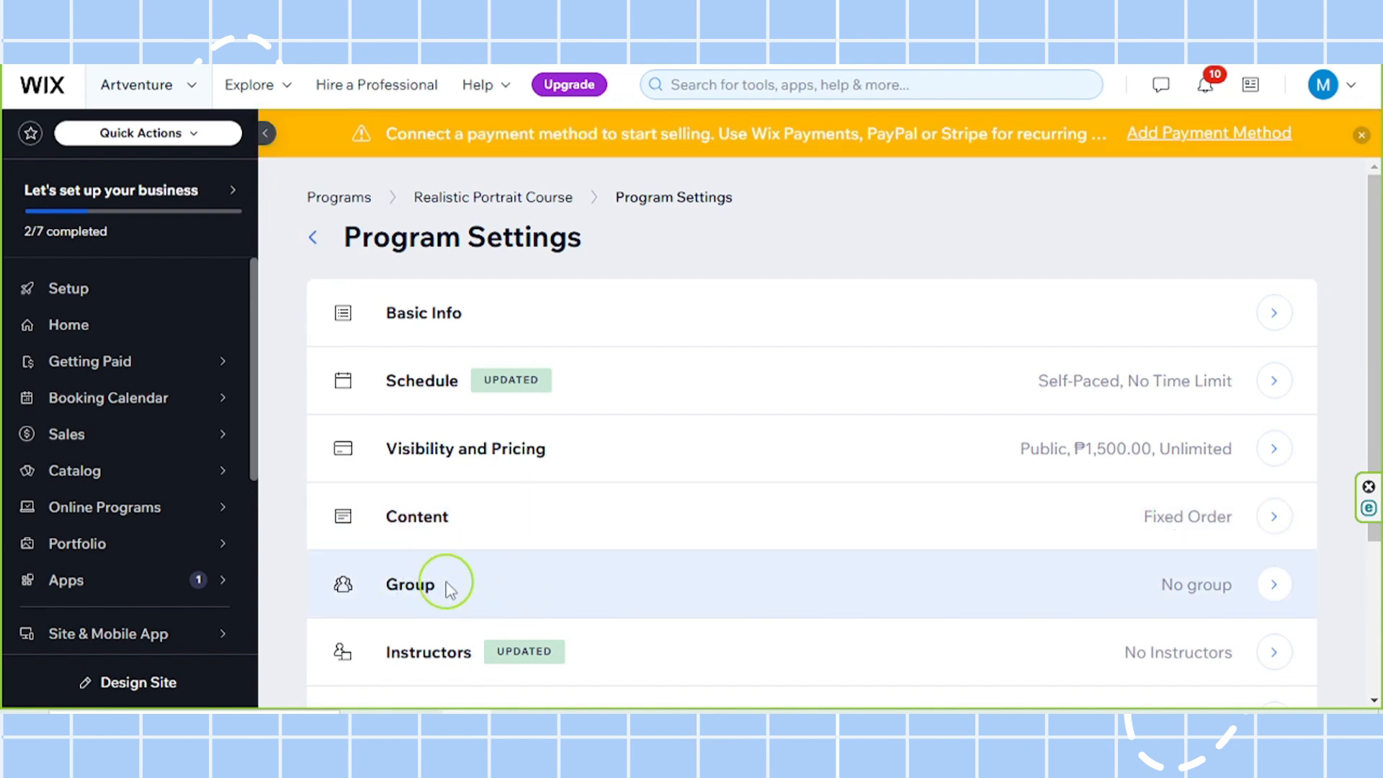
# Step: Look at the program's group connection options, dismiss the Connect a group dialog, and return to the program settings
pyautogui.click(449, 588)
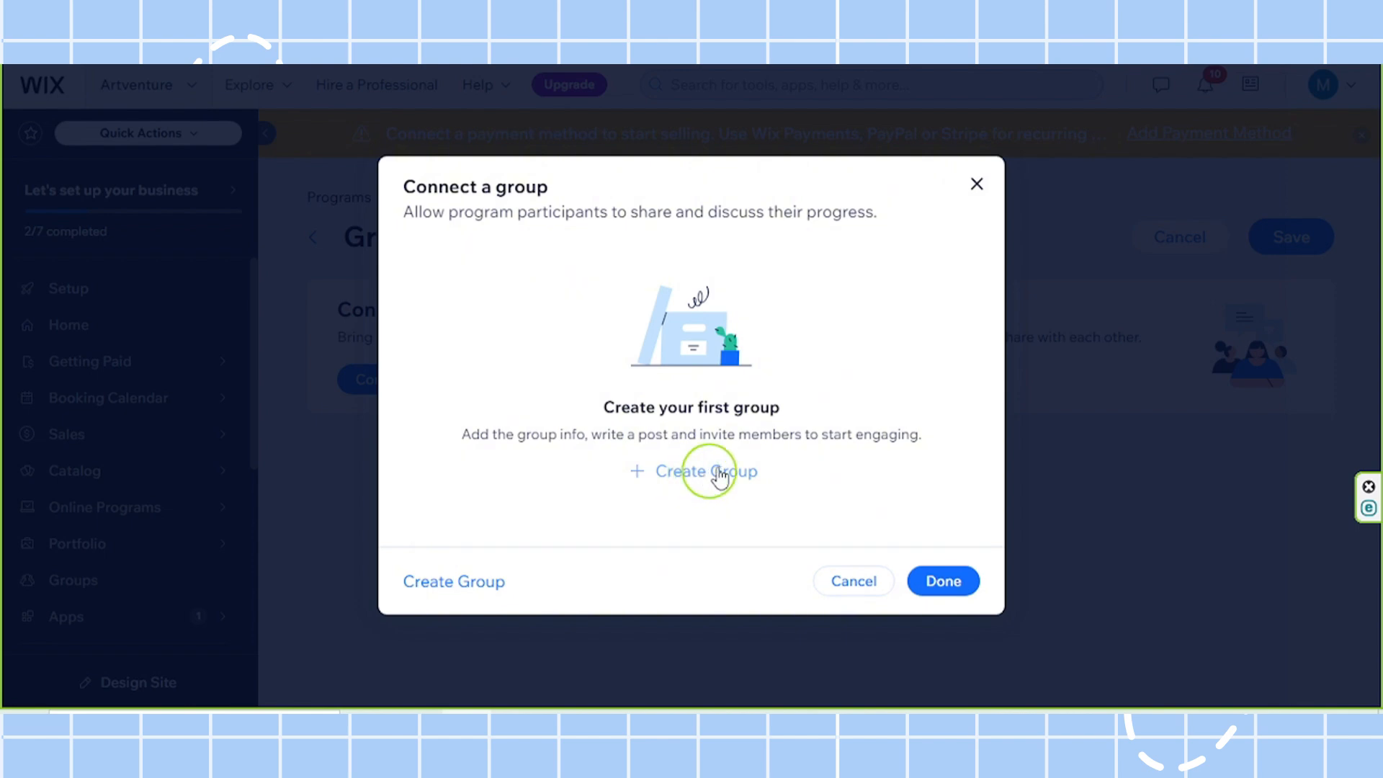
pyautogui.click(978, 186)
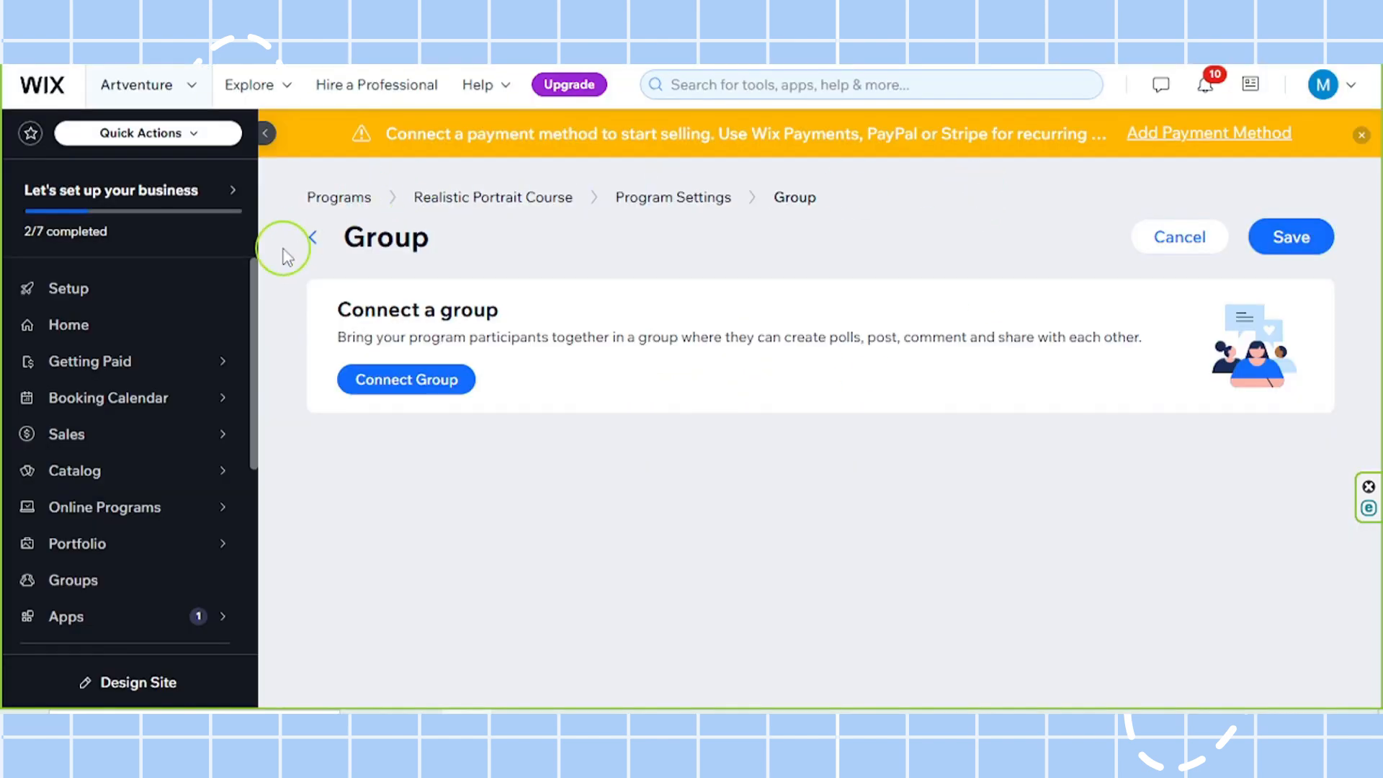
pyautogui.click(312, 238)
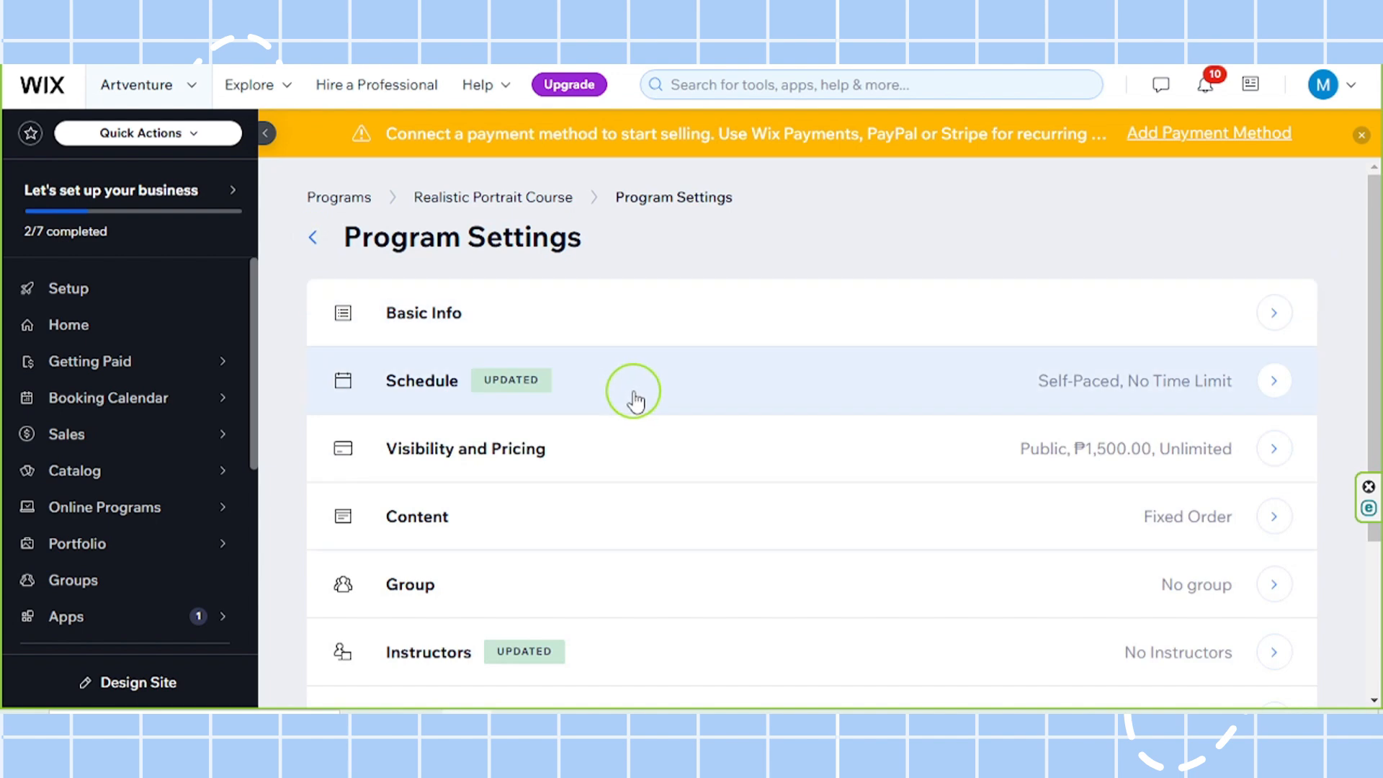
# Step: Open the program's instructor management, start adding a new instructor, and review the collaborator and instructor roles offered
pyautogui.scroll(-3, 633, 408)
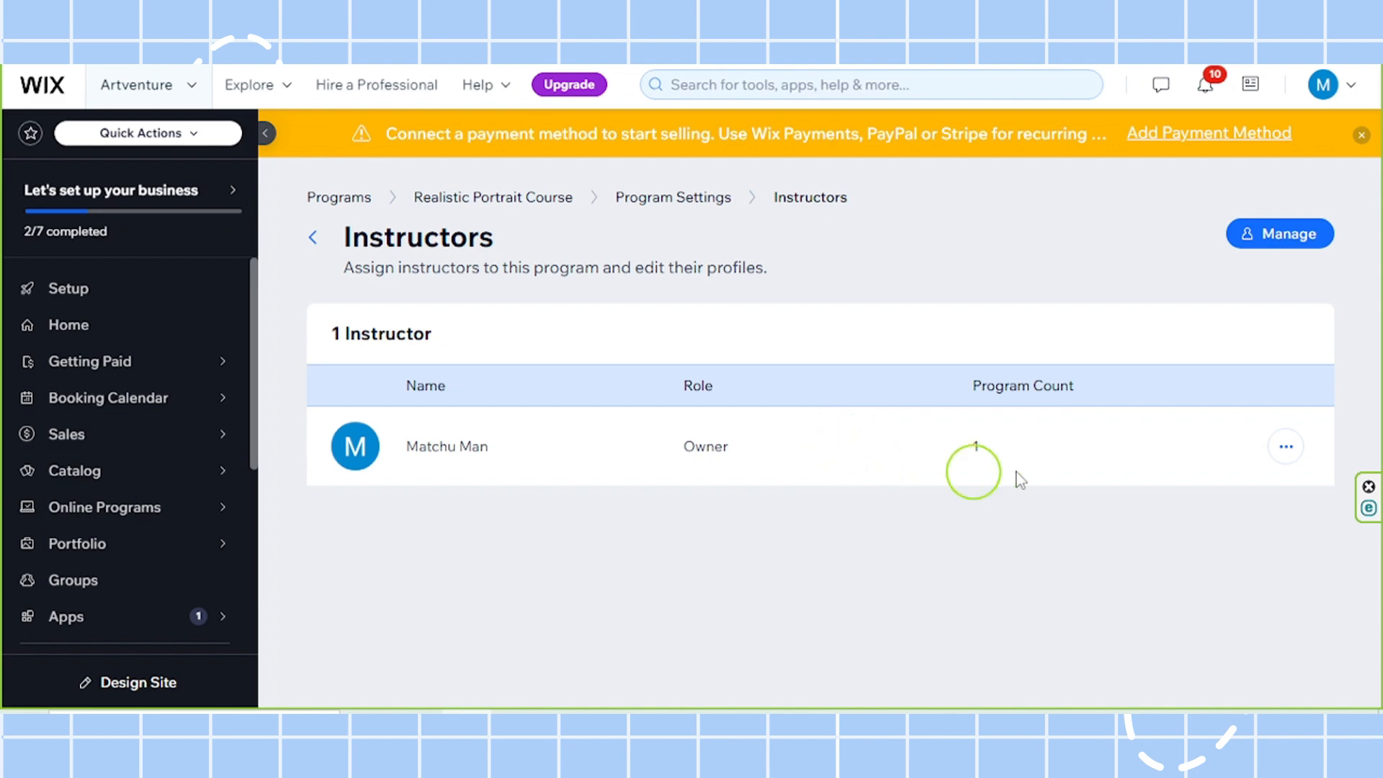
pyautogui.click(1286, 234)
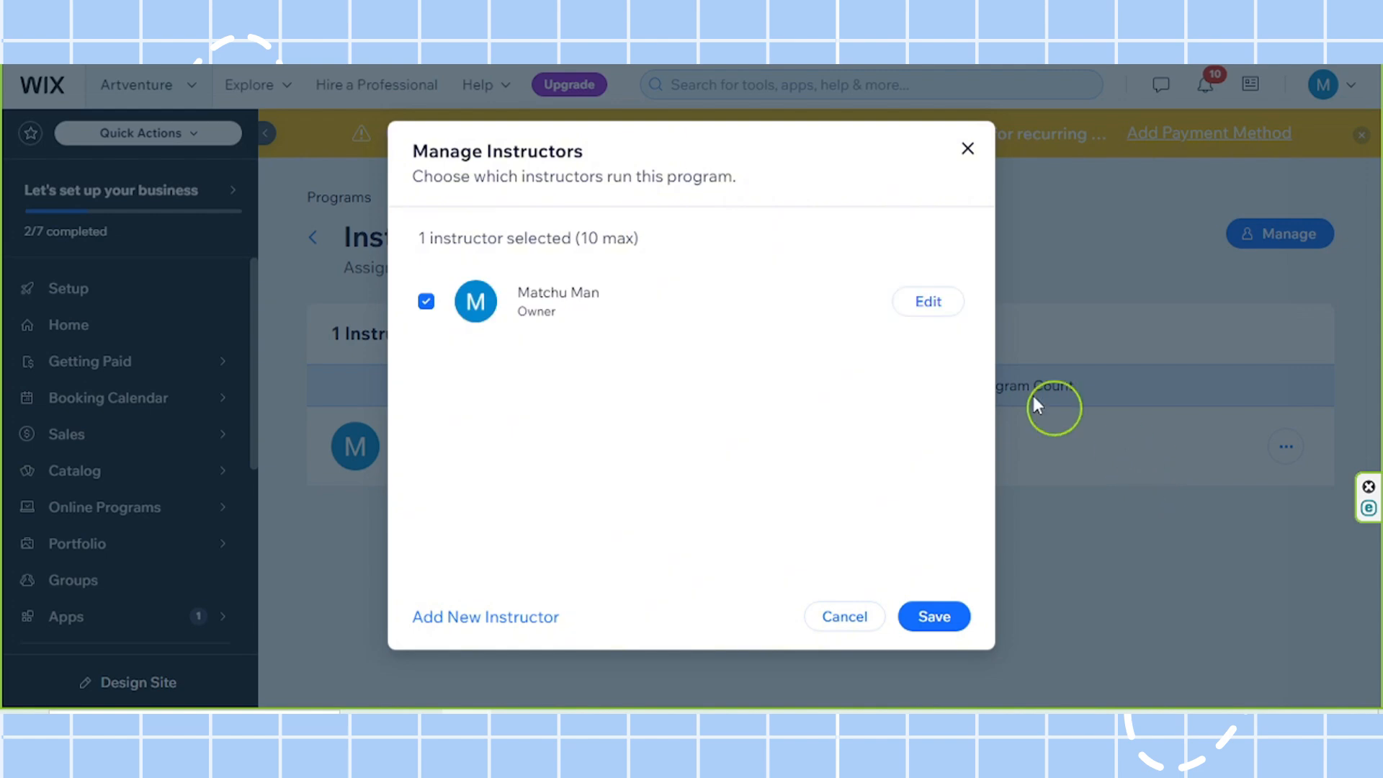
pyautogui.click(461, 628)
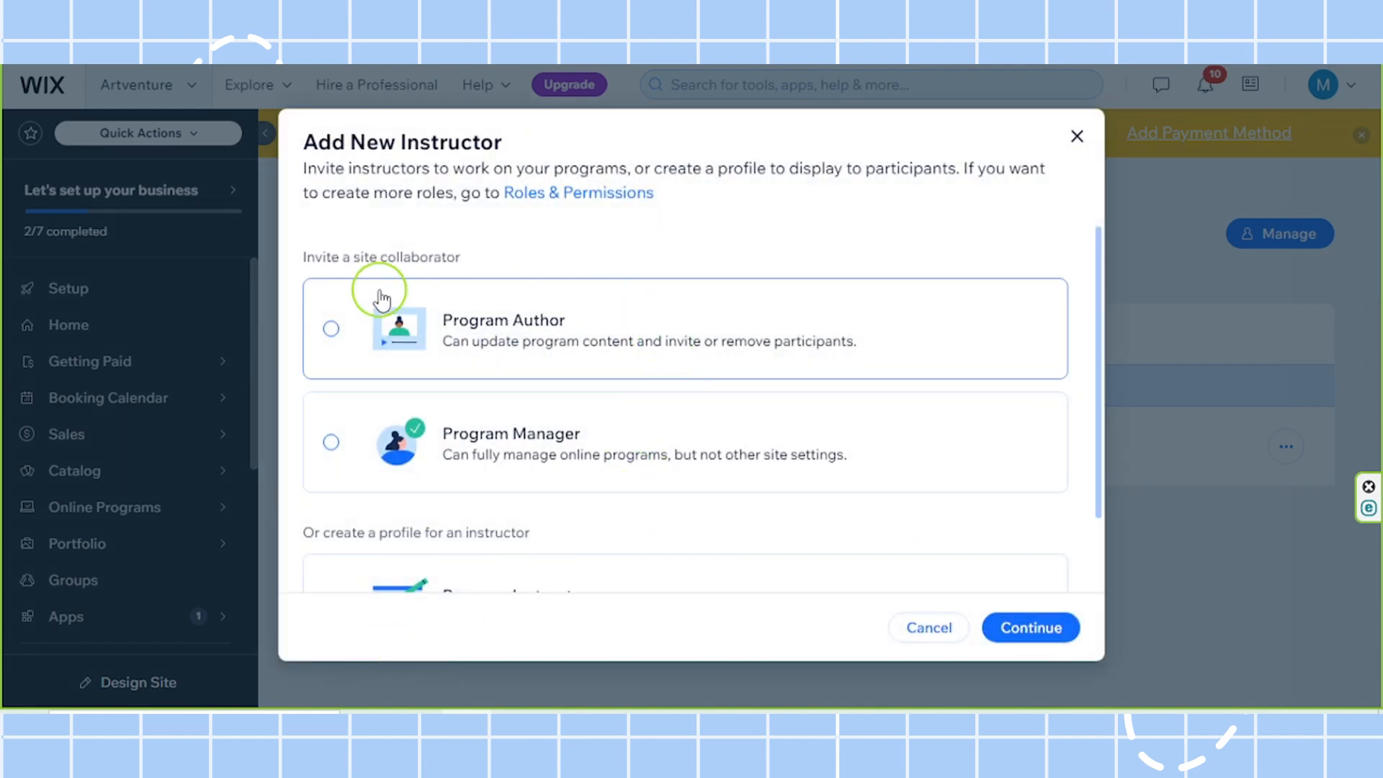
pyautogui.moveTo(299, 258); pyautogui.dragTo(488, 266)
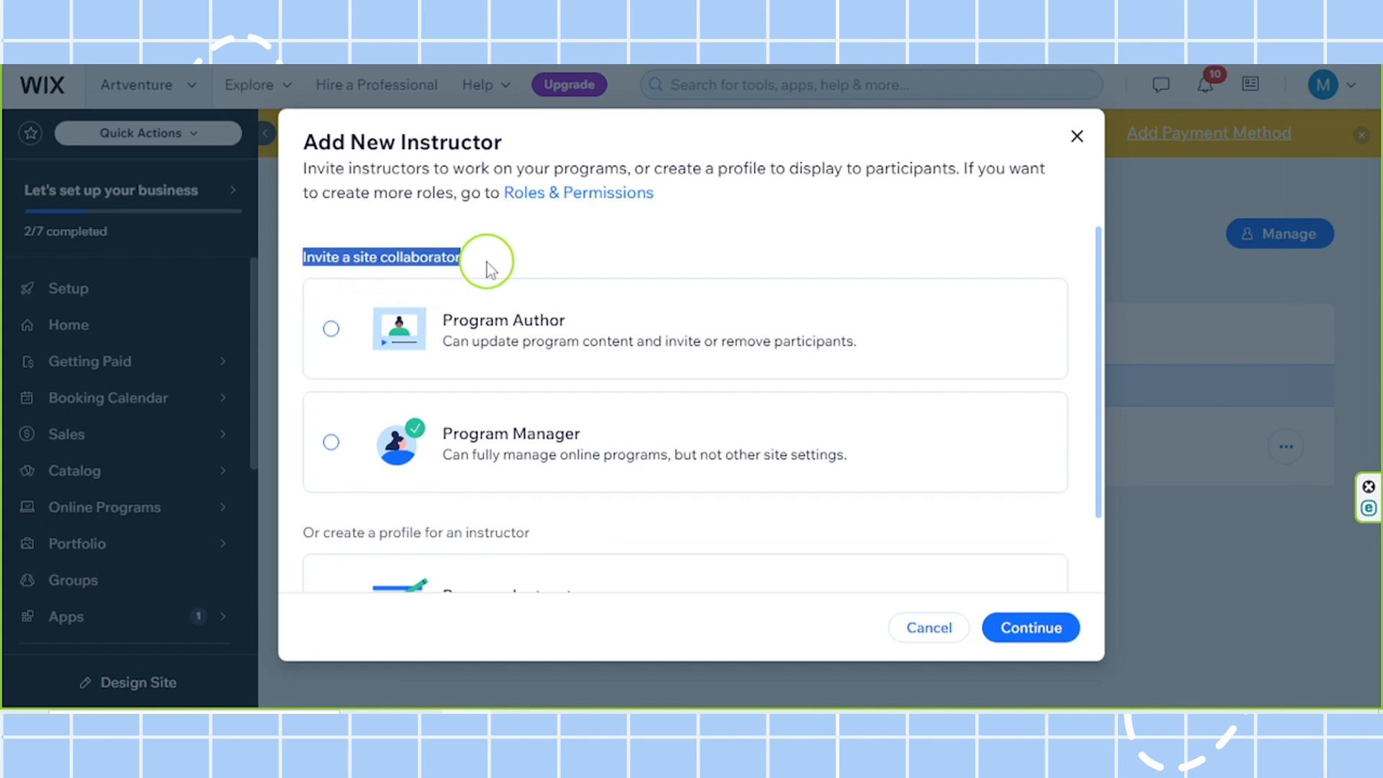
pyautogui.click(457, 261)
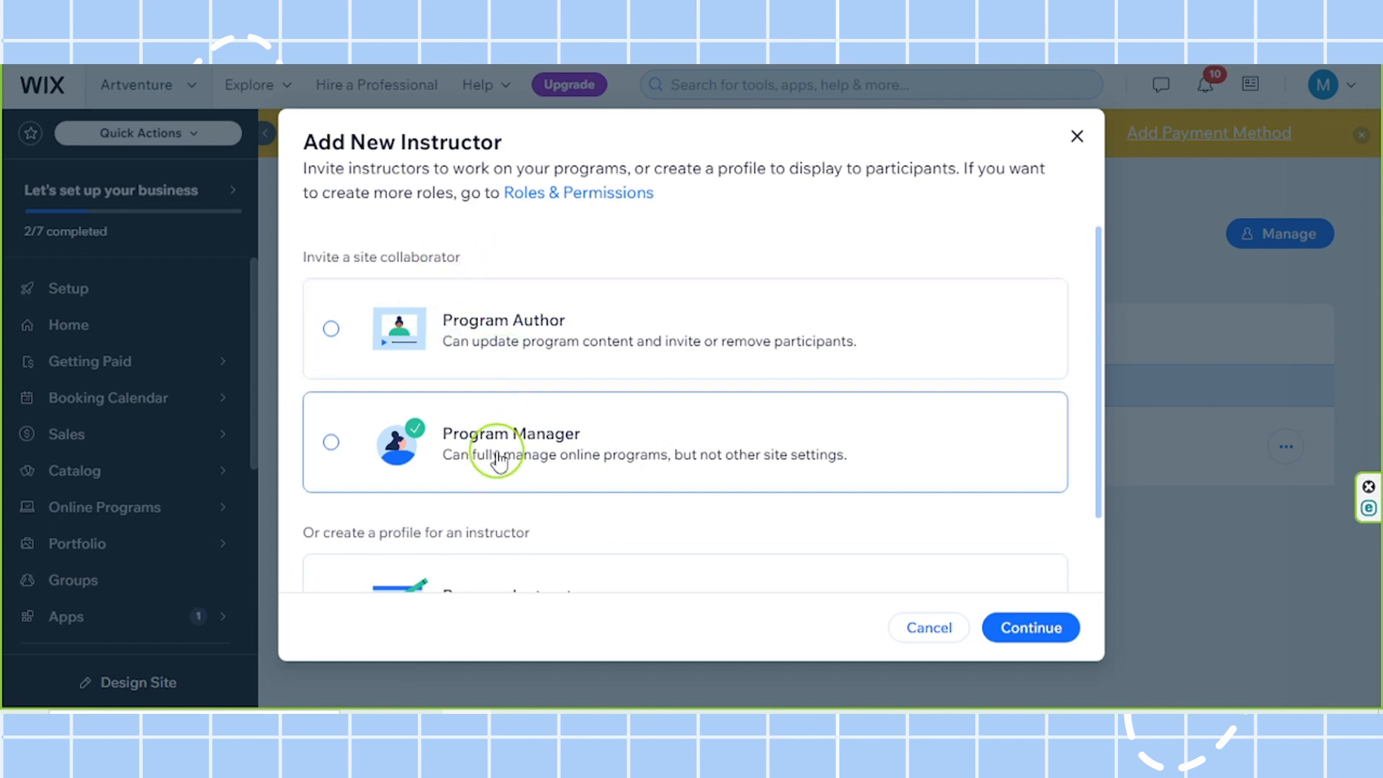
pyautogui.scroll(-1, 496, 456)
pyautogui.scroll(1, 494, 454)
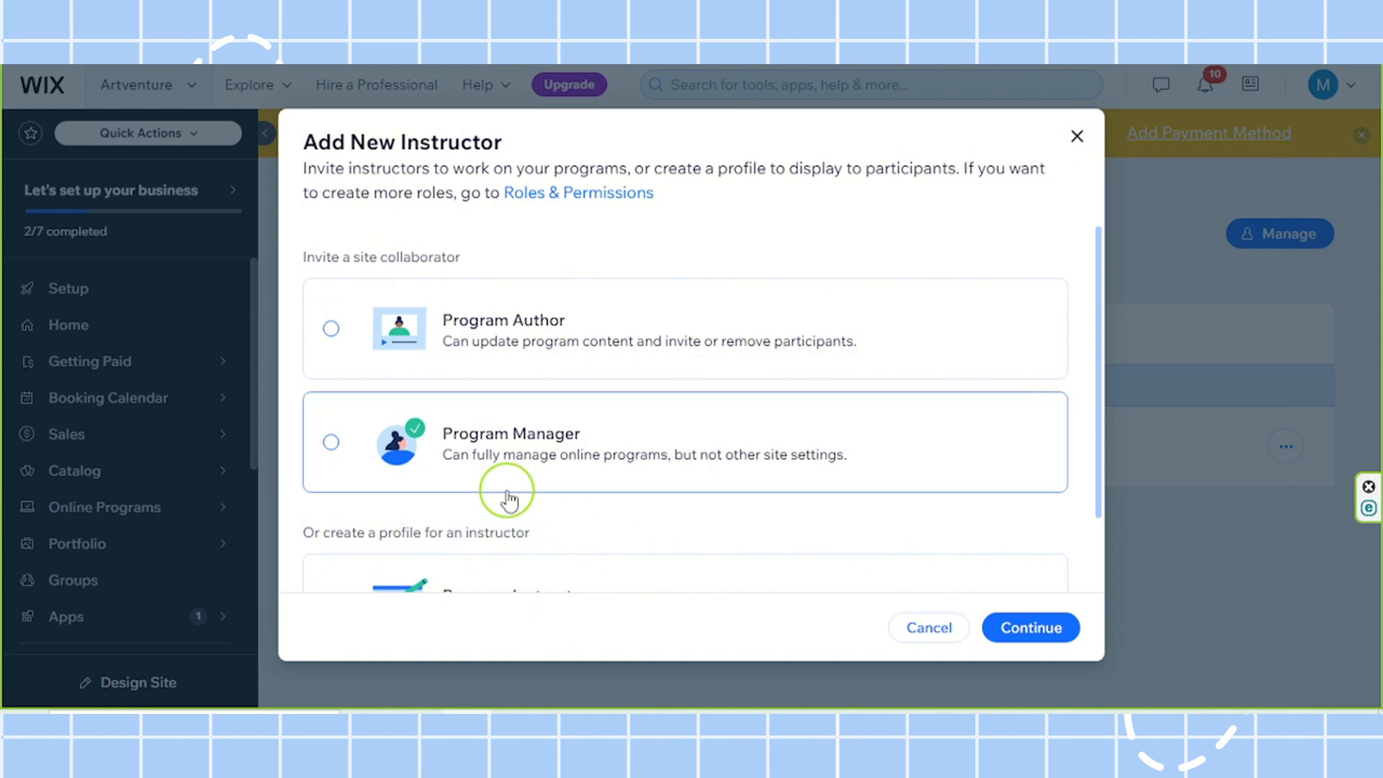
pyautogui.scroll(-2, 508, 499)
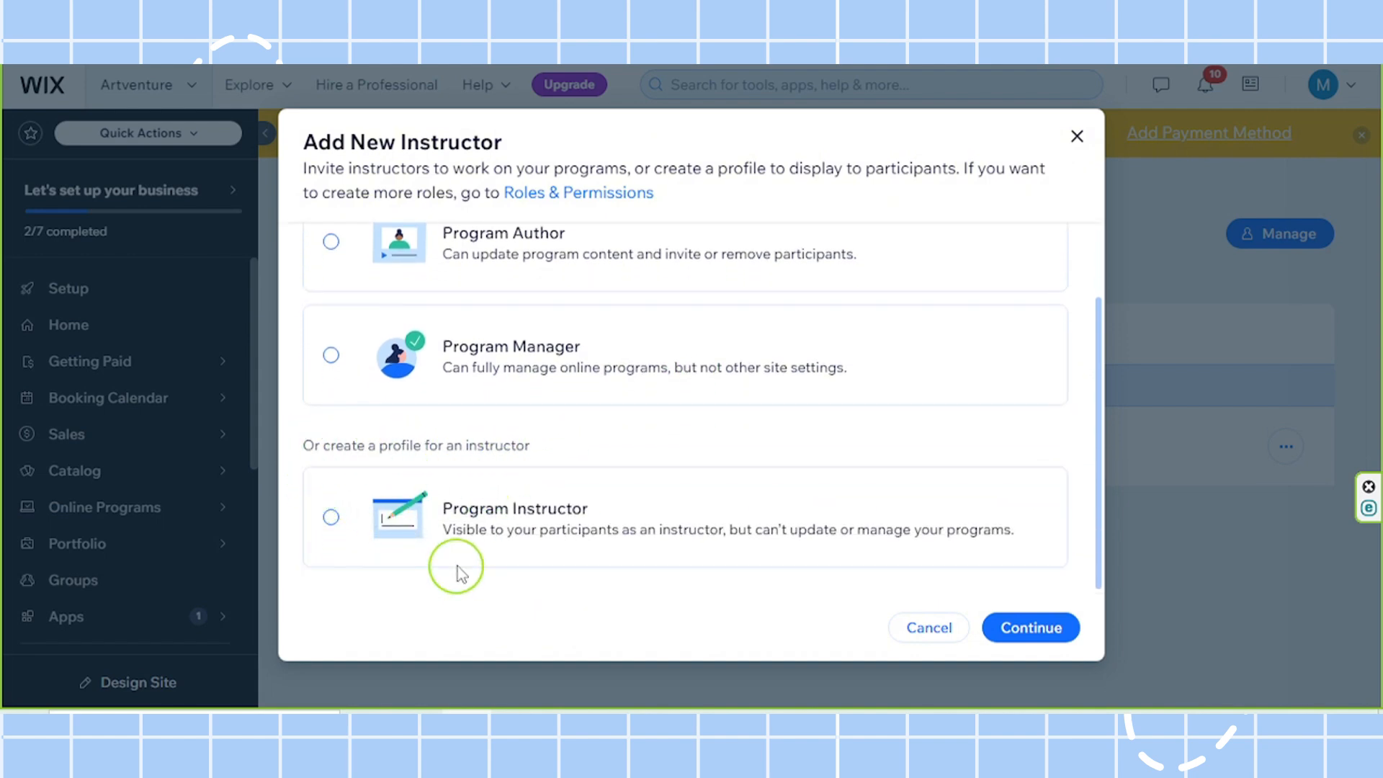
# Step: Choose the Program Instructor role for the new instructor and enter the instructor's full name
pyautogui.click(326, 520)
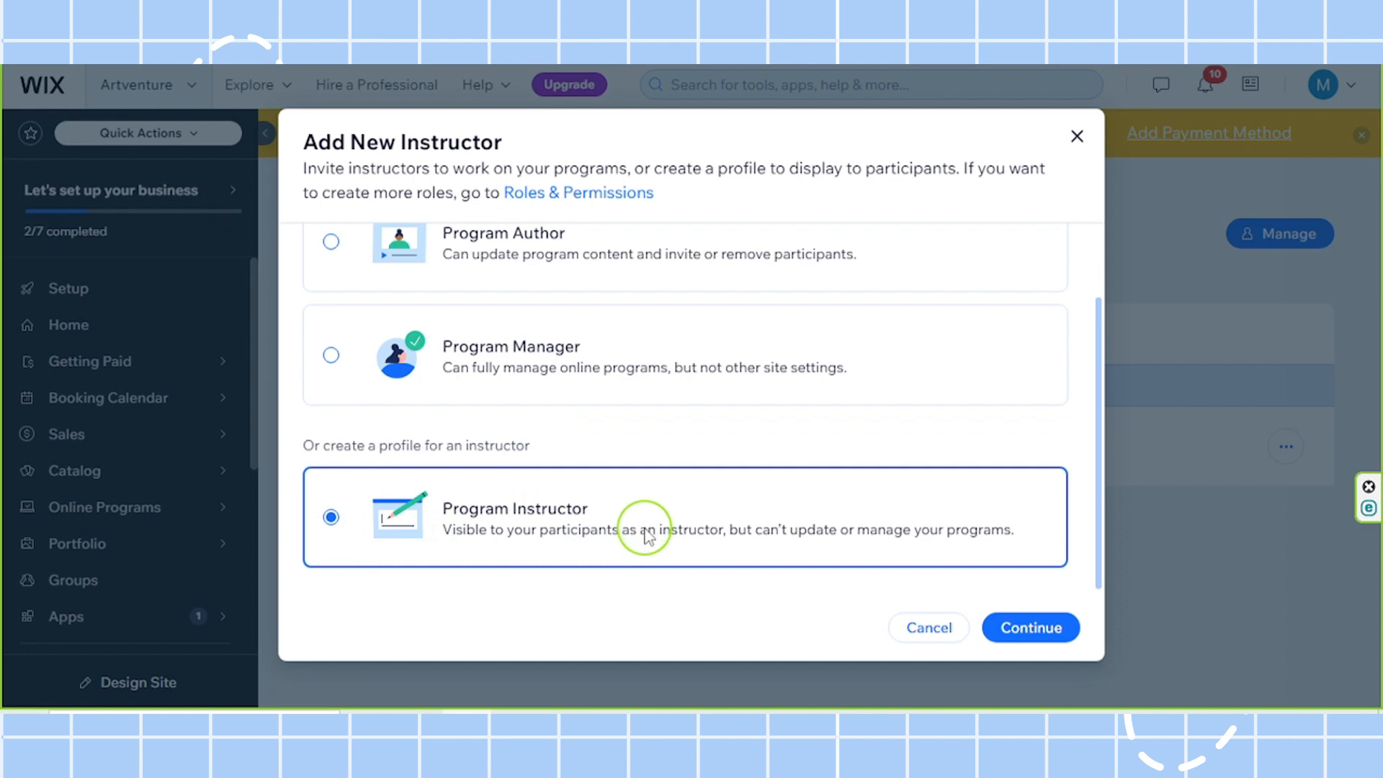
pyautogui.click(1023, 628)
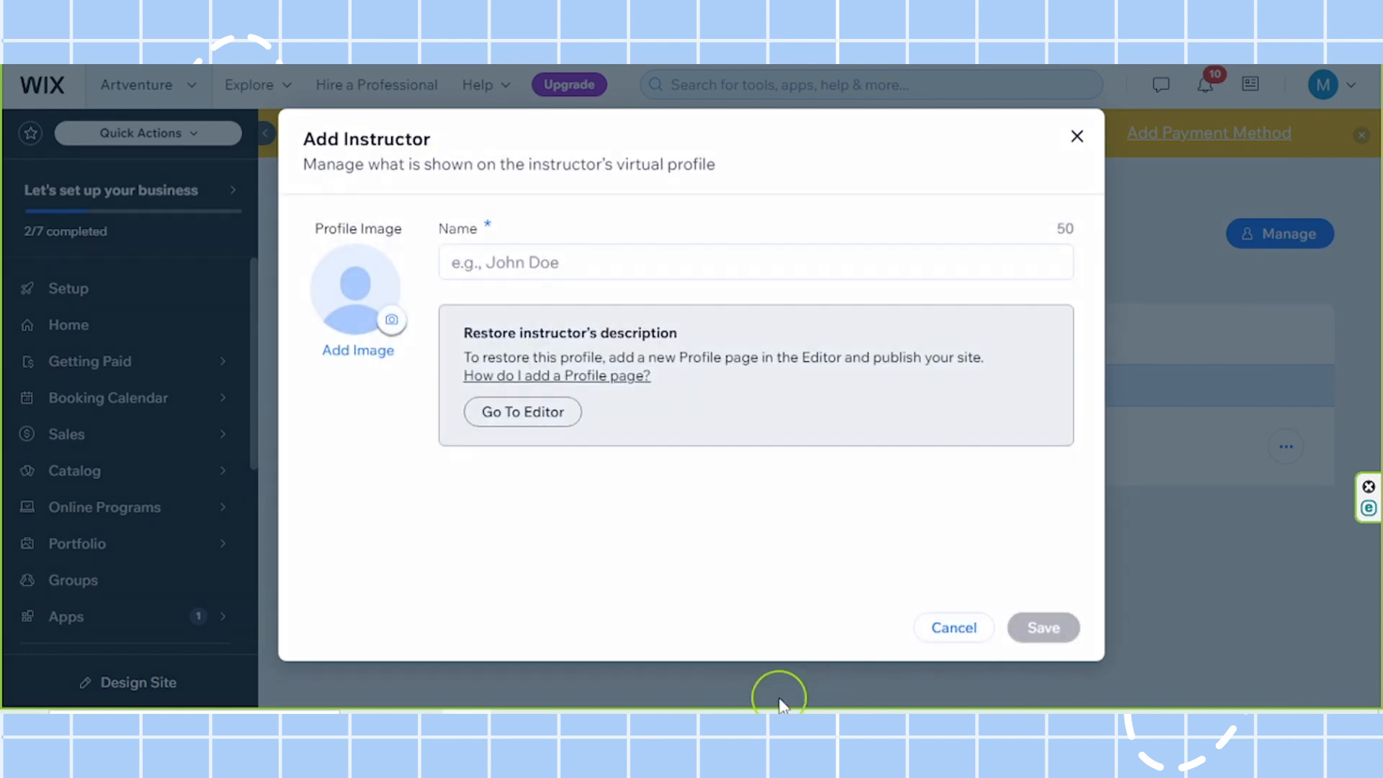
pyautogui.click(544, 267)
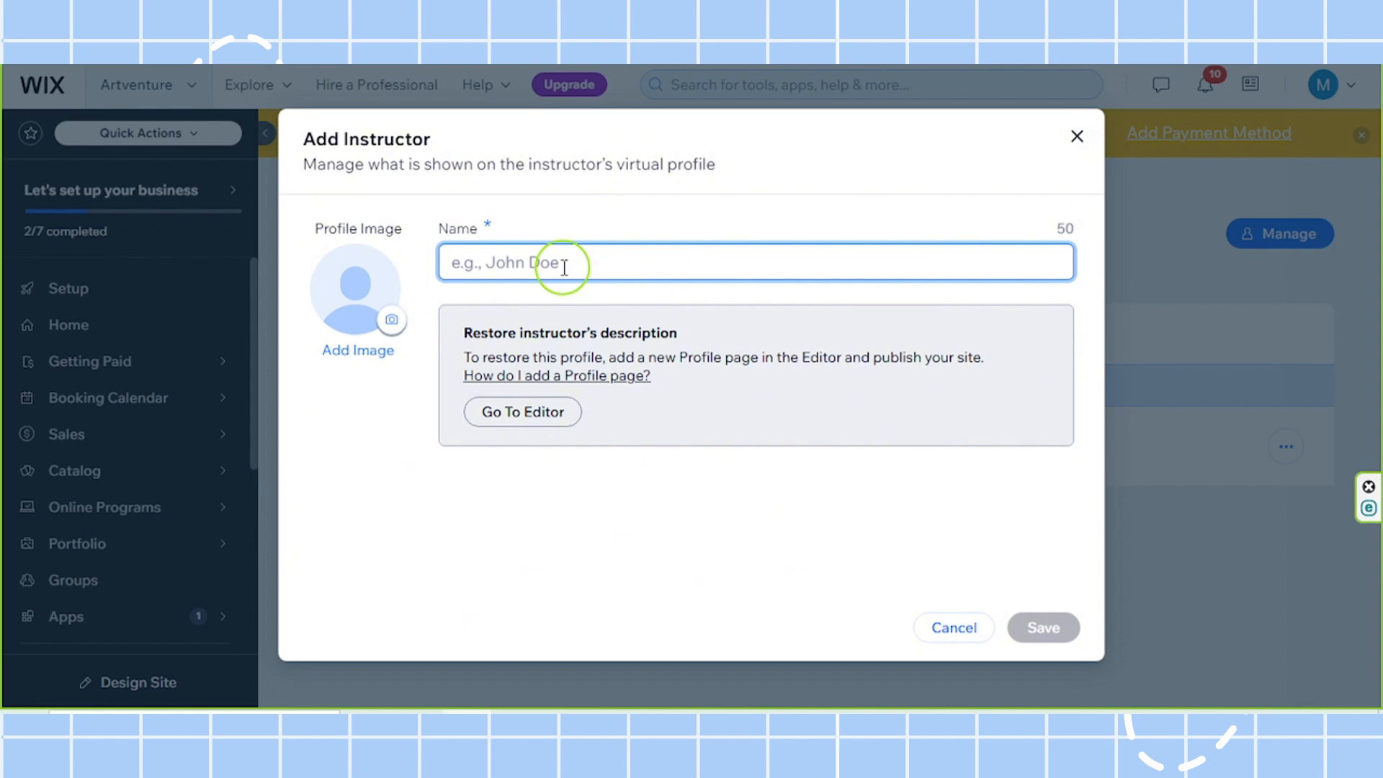
pyautogui.write('John Doe')
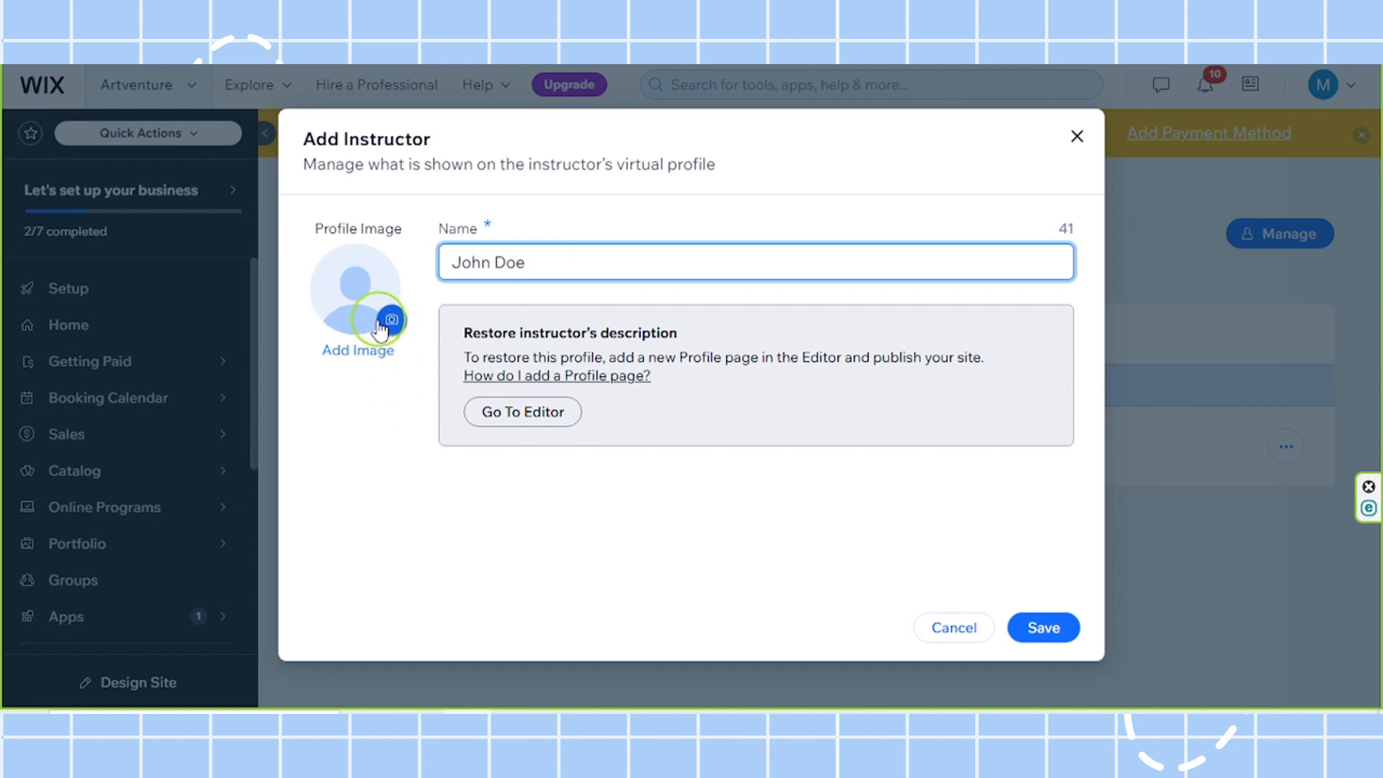
# Step: Upload the image conference-3248255_1280 from the computer as the instructor's profile image and save the instructor profile
pyautogui.click(389, 318)
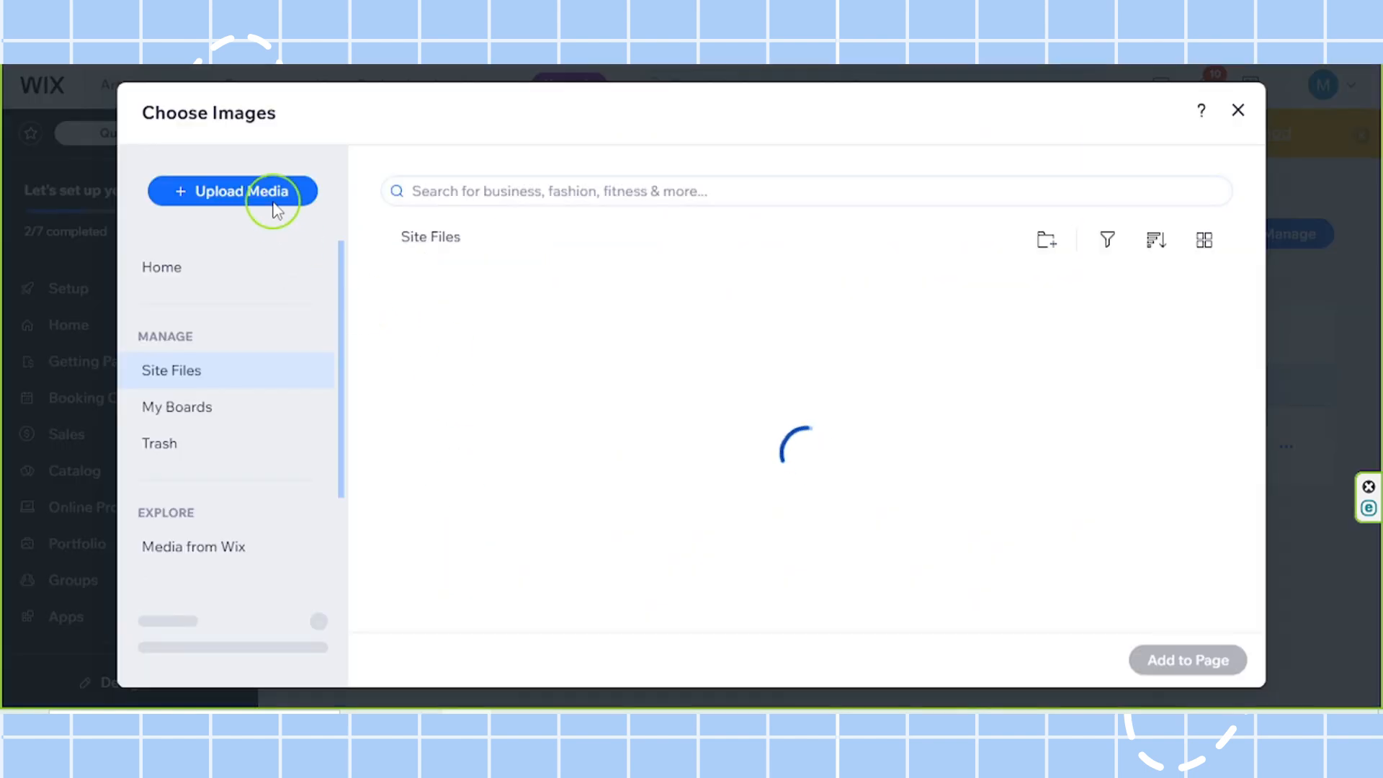
pyautogui.click(274, 206)
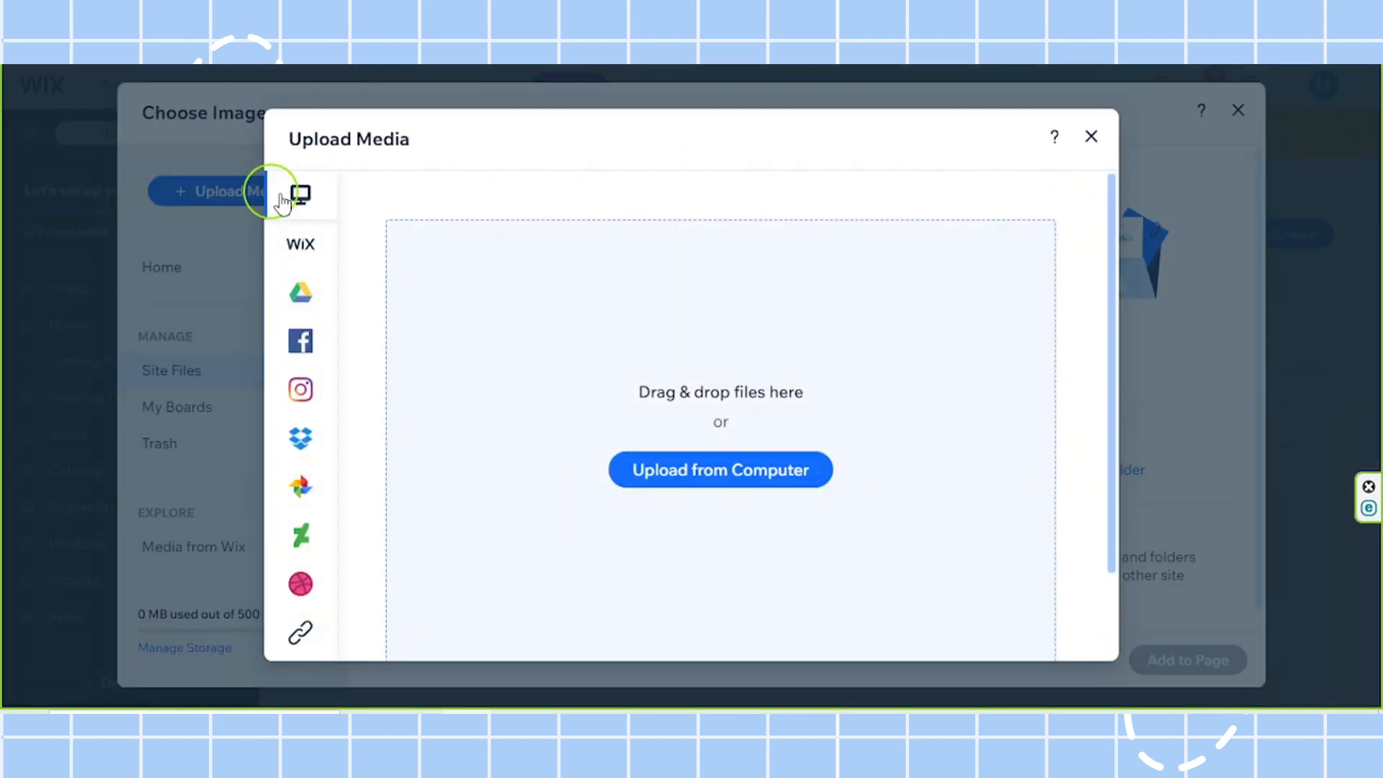
pyautogui.click(786, 475)
pyautogui.click(669, 140)
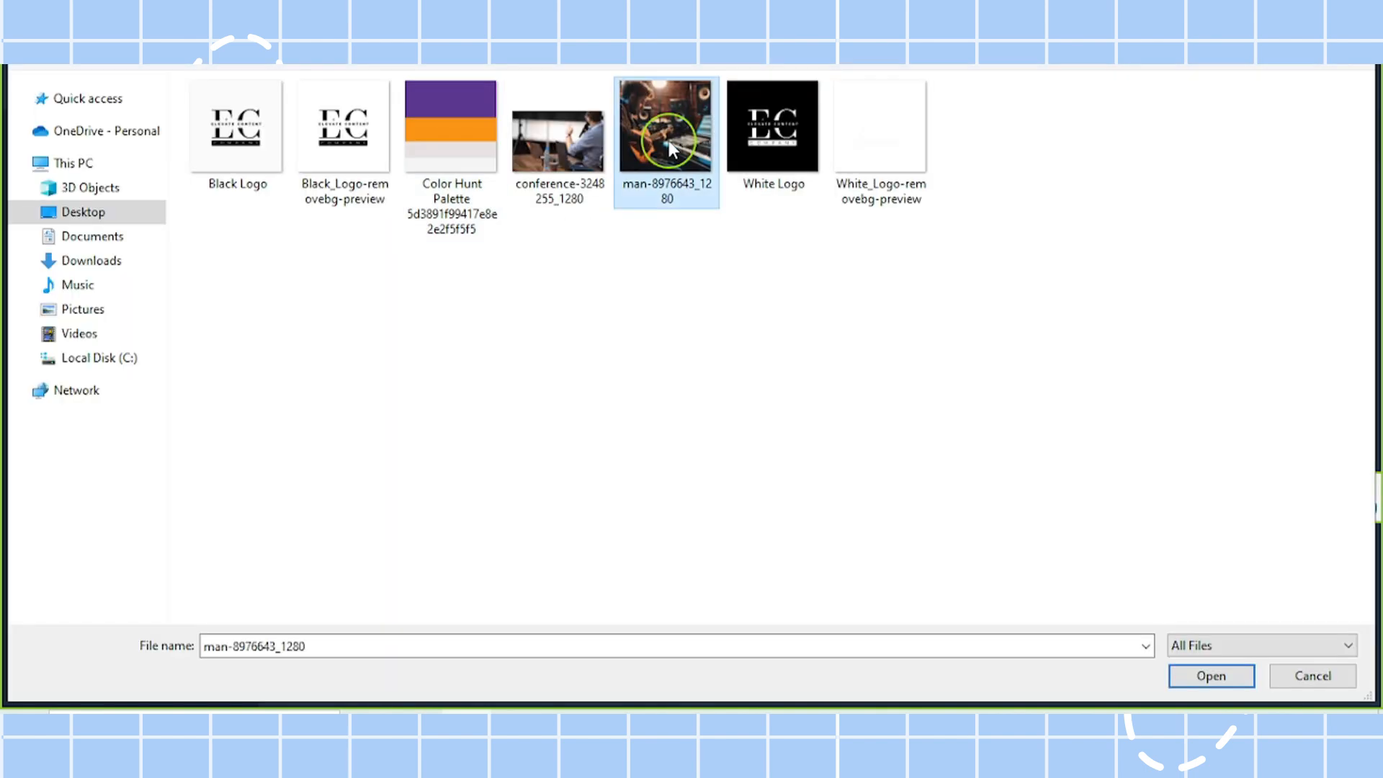
pyautogui.click(571, 139)
pyautogui.click(1213, 674)
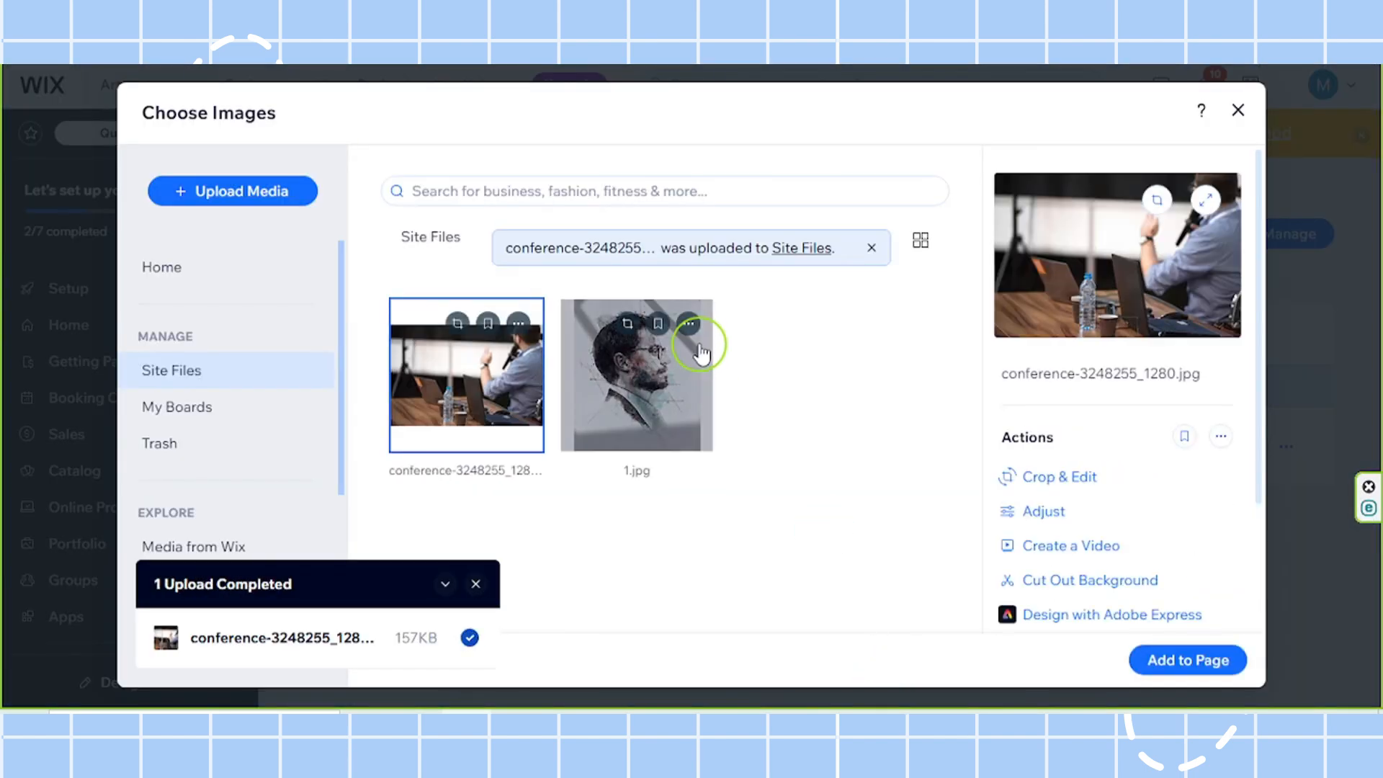
pyautogui.click(1166, 673)
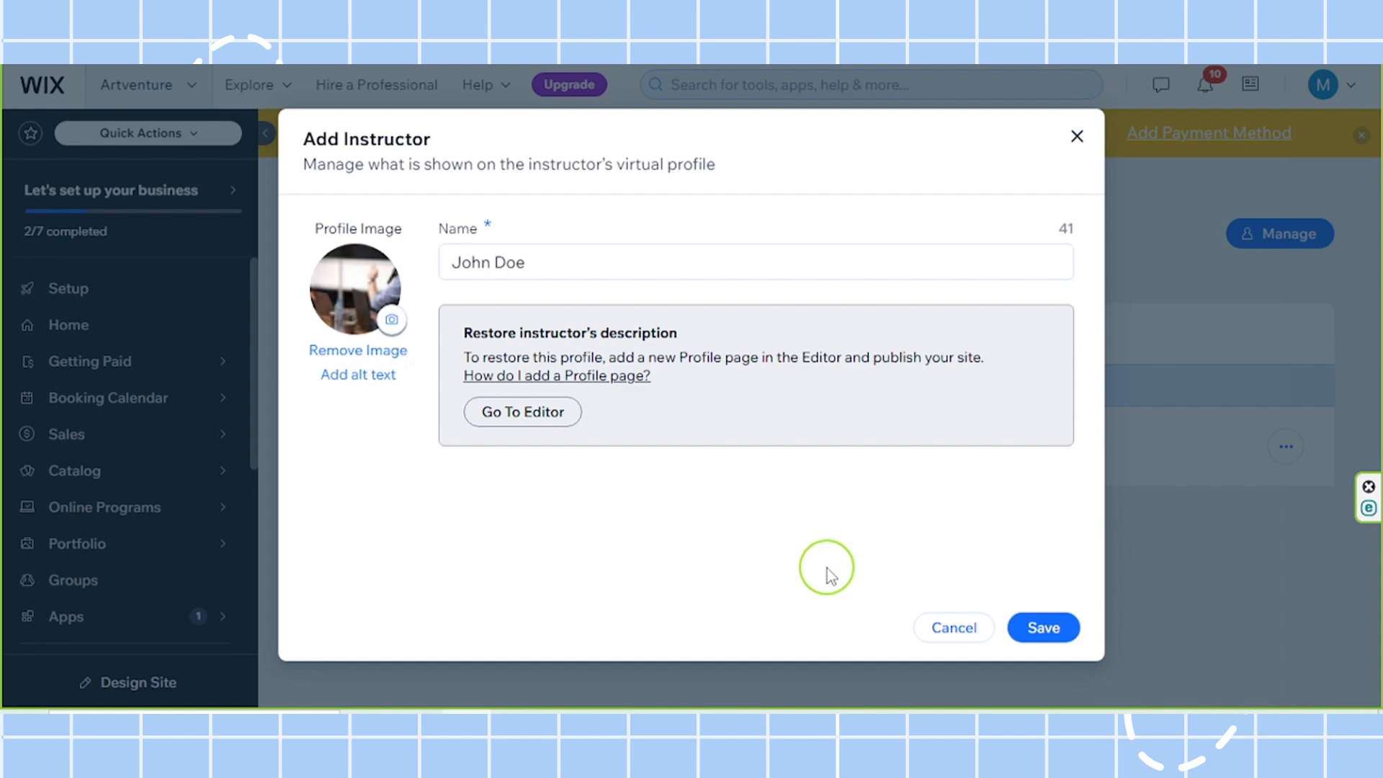
pyautogui.click(1035, 633)
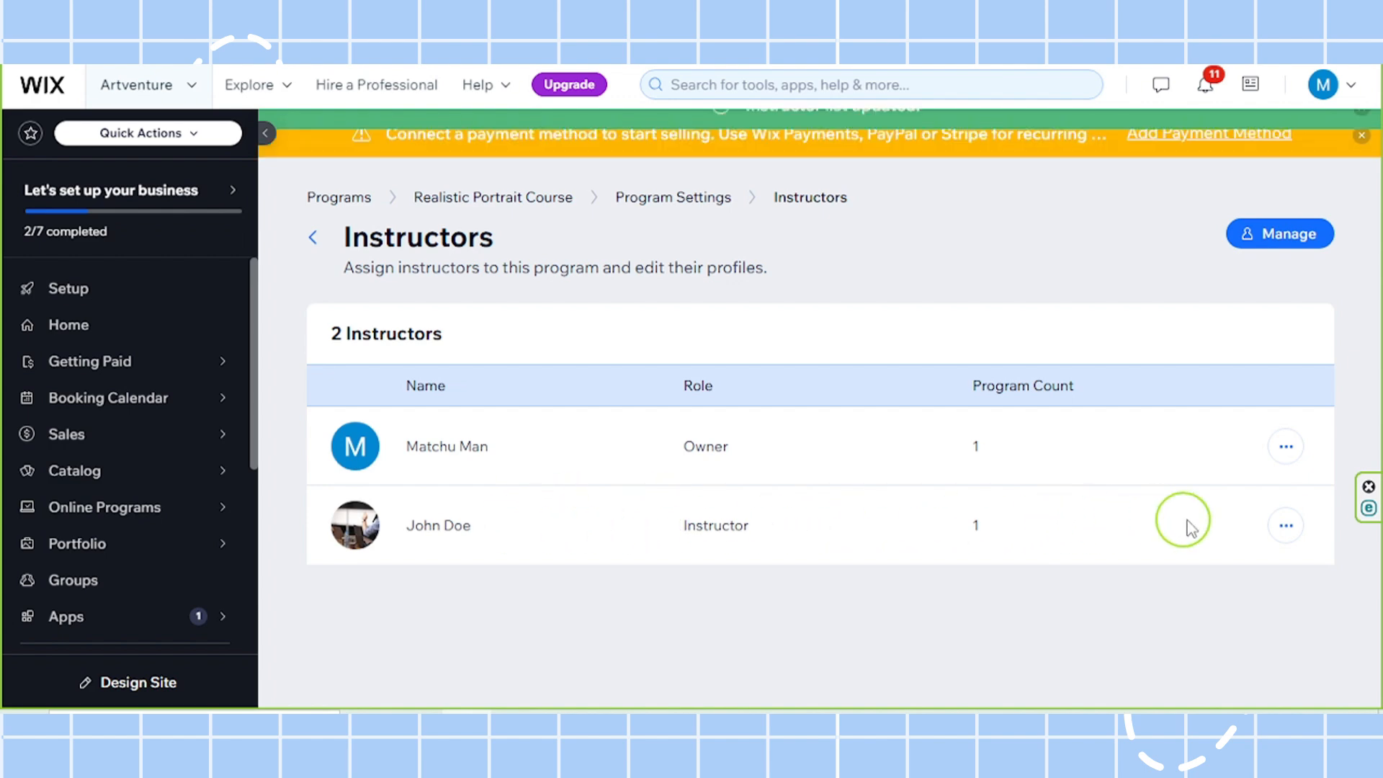
# Step: Check the actions available for the newly added instructor and return to the program settings
pyautogui.click(1287, 529)
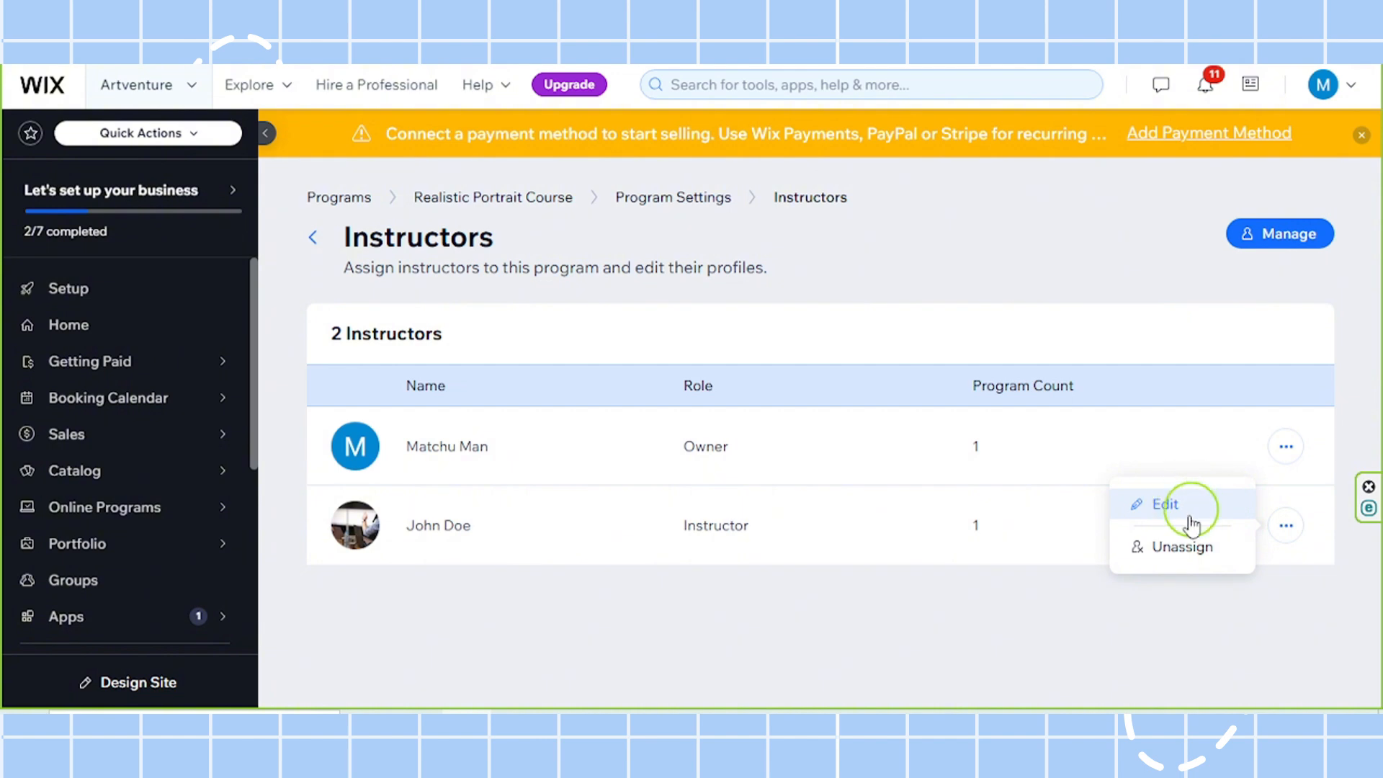
pyautogui.click(934, 632)
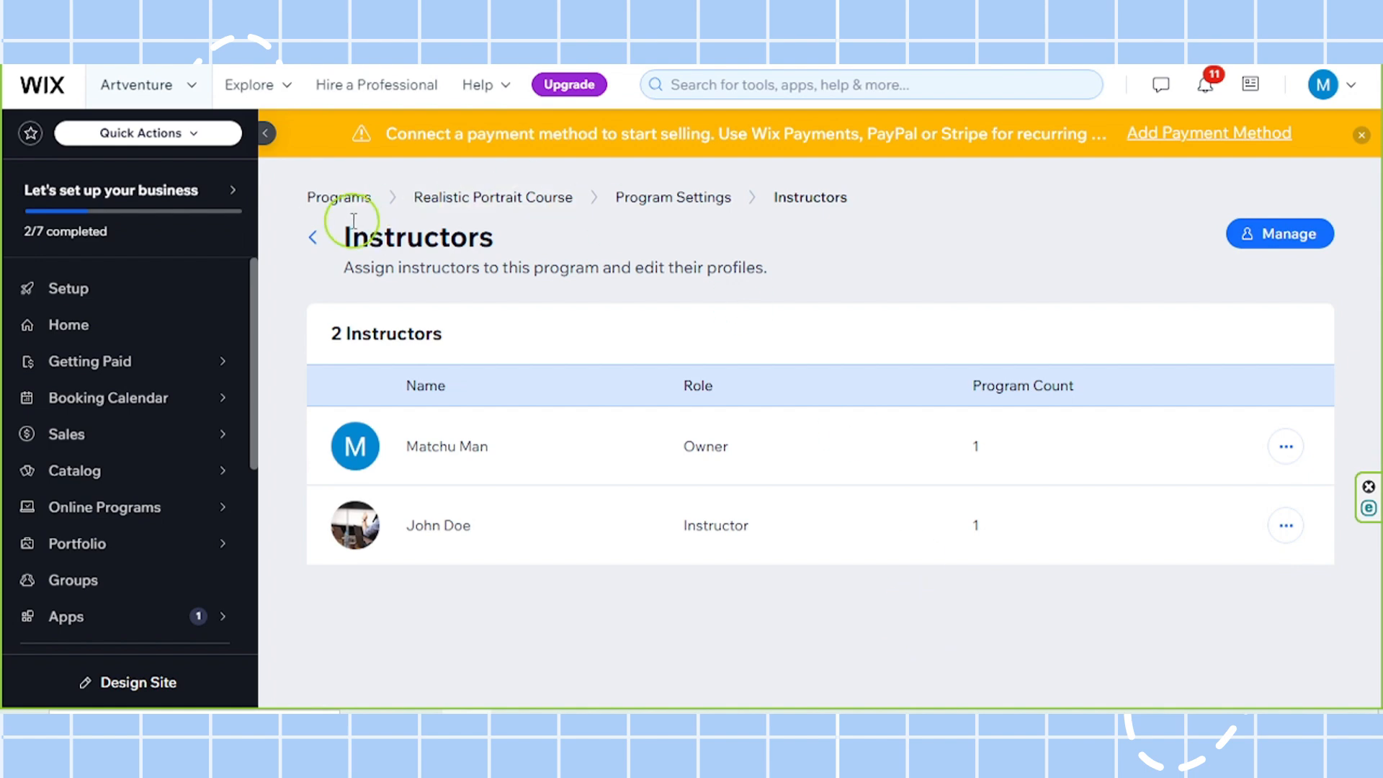
pyautogui.click(312, 237)
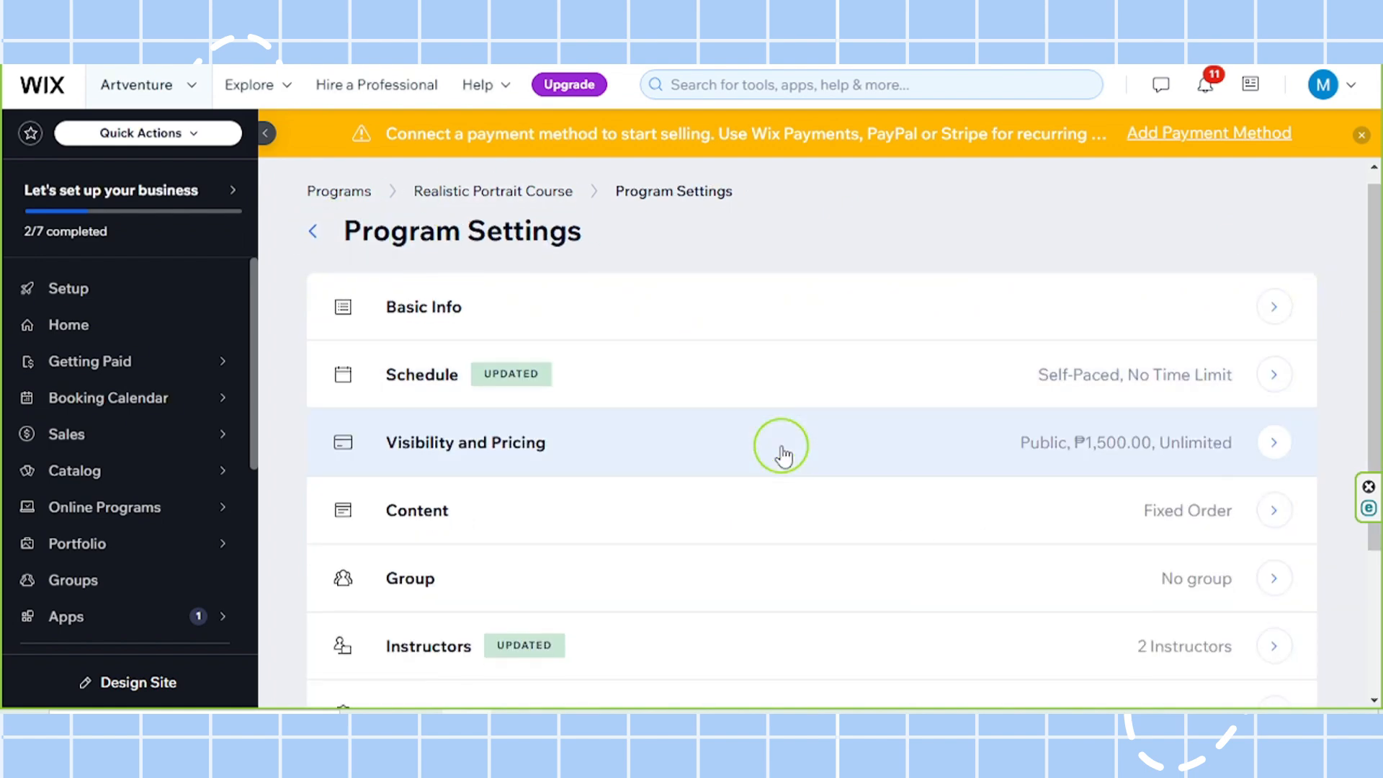
# Step: Open the program's rewards settings, examine the certificate and badge options, and go back to the program settings
pyautogui.scroll(-3, 782, 453)
pyautogui.click(461, 499)
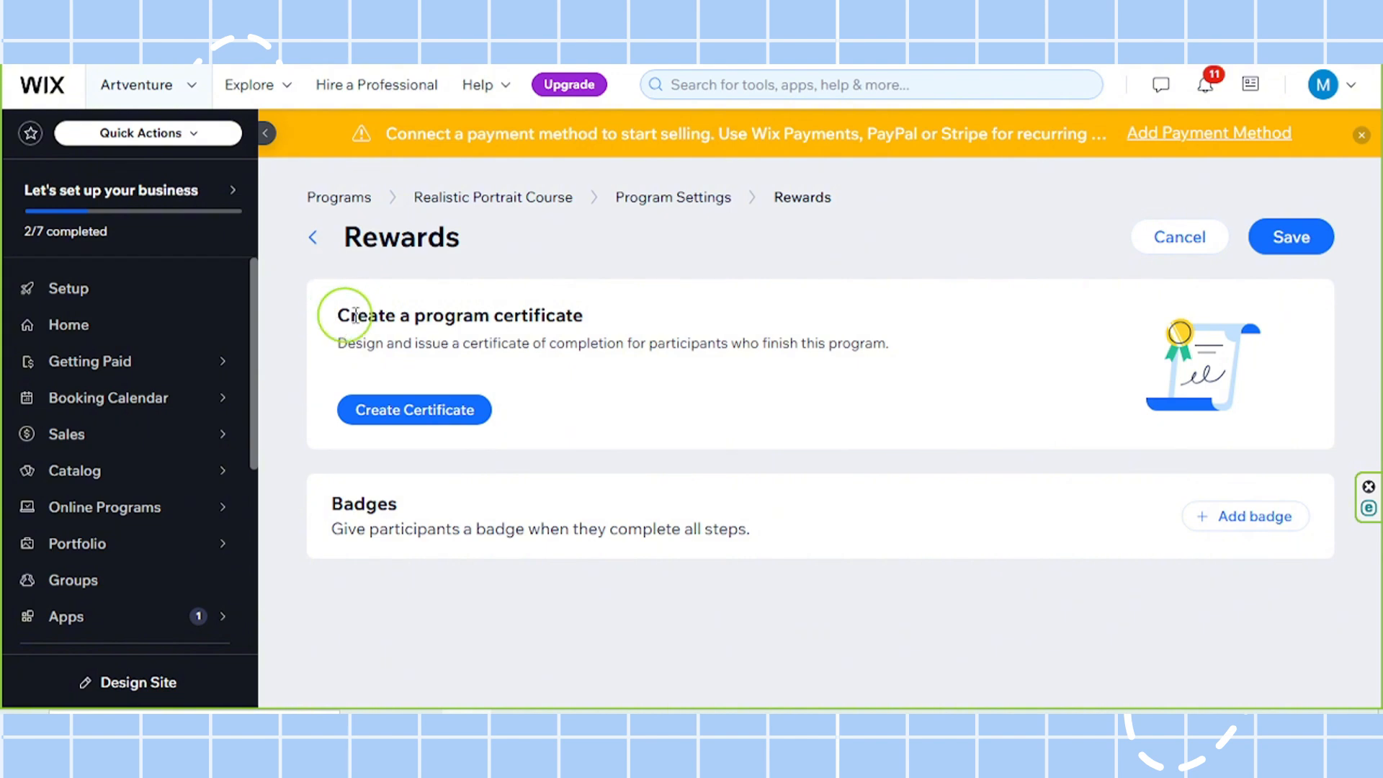
pyautogui.moveTo(337, 315); pyautogui.dragTo(616, 321)
pyautogui.click(559, 321)
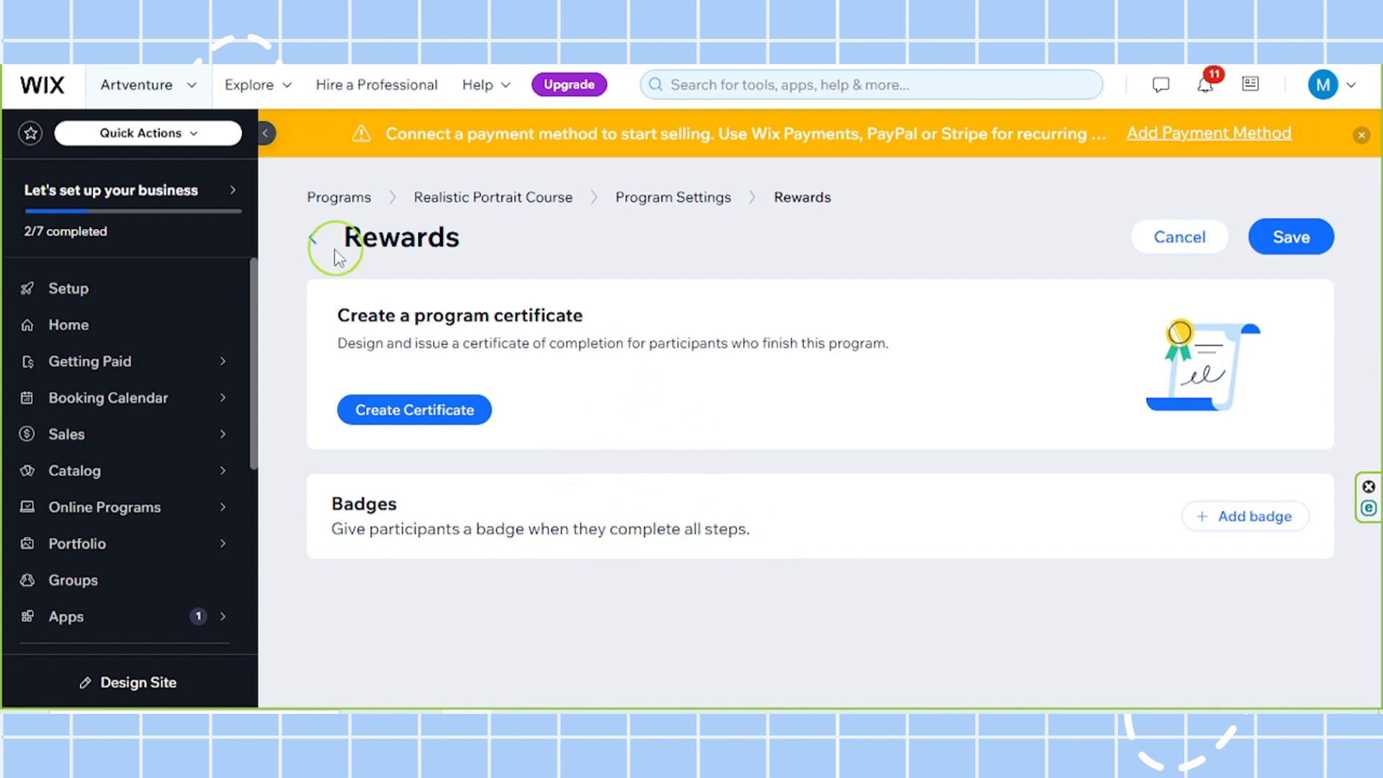
pyautogui.click(314, 237)
# Step: Open the program's notification settings, read how automations handle notifications, and return to the list of program settings
pyautogui.scroll(-3, 781, 584)
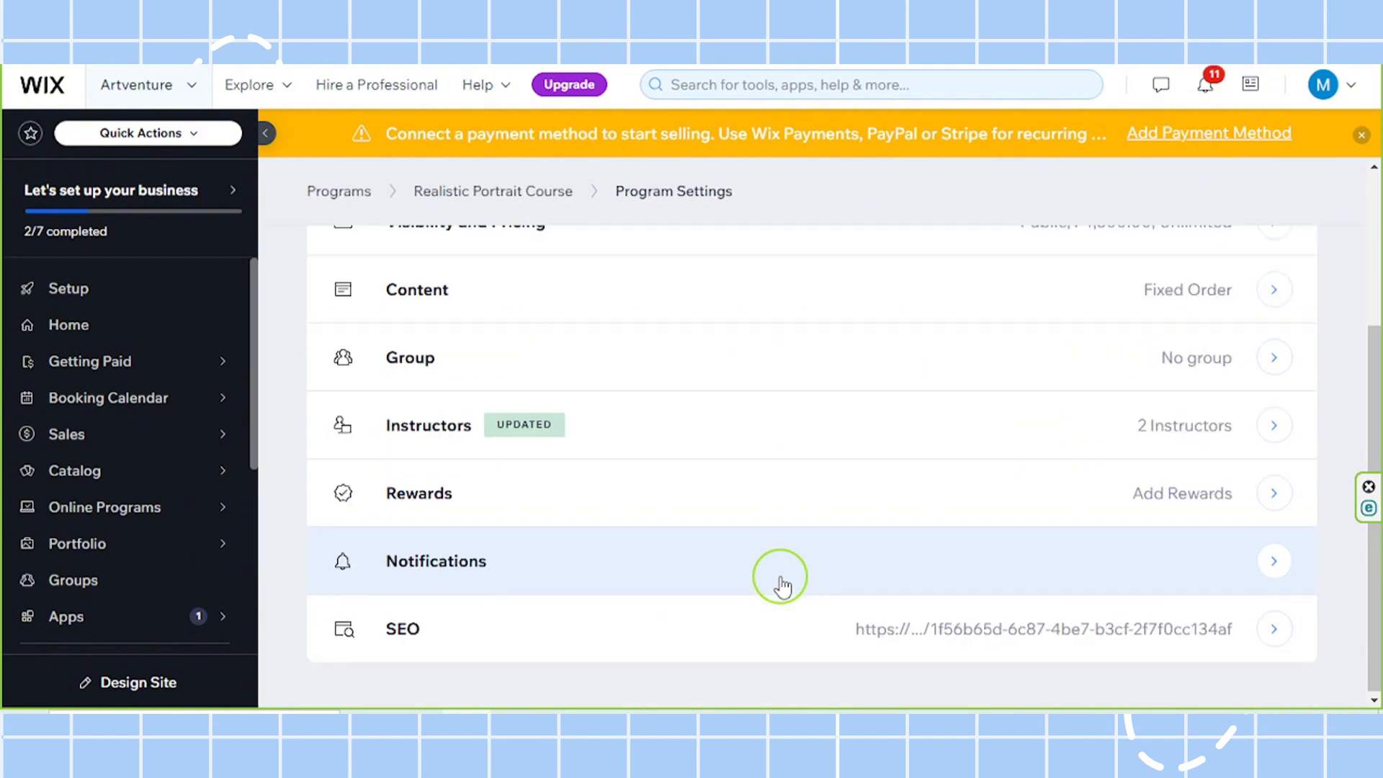
pyautogui.click(531, 573)
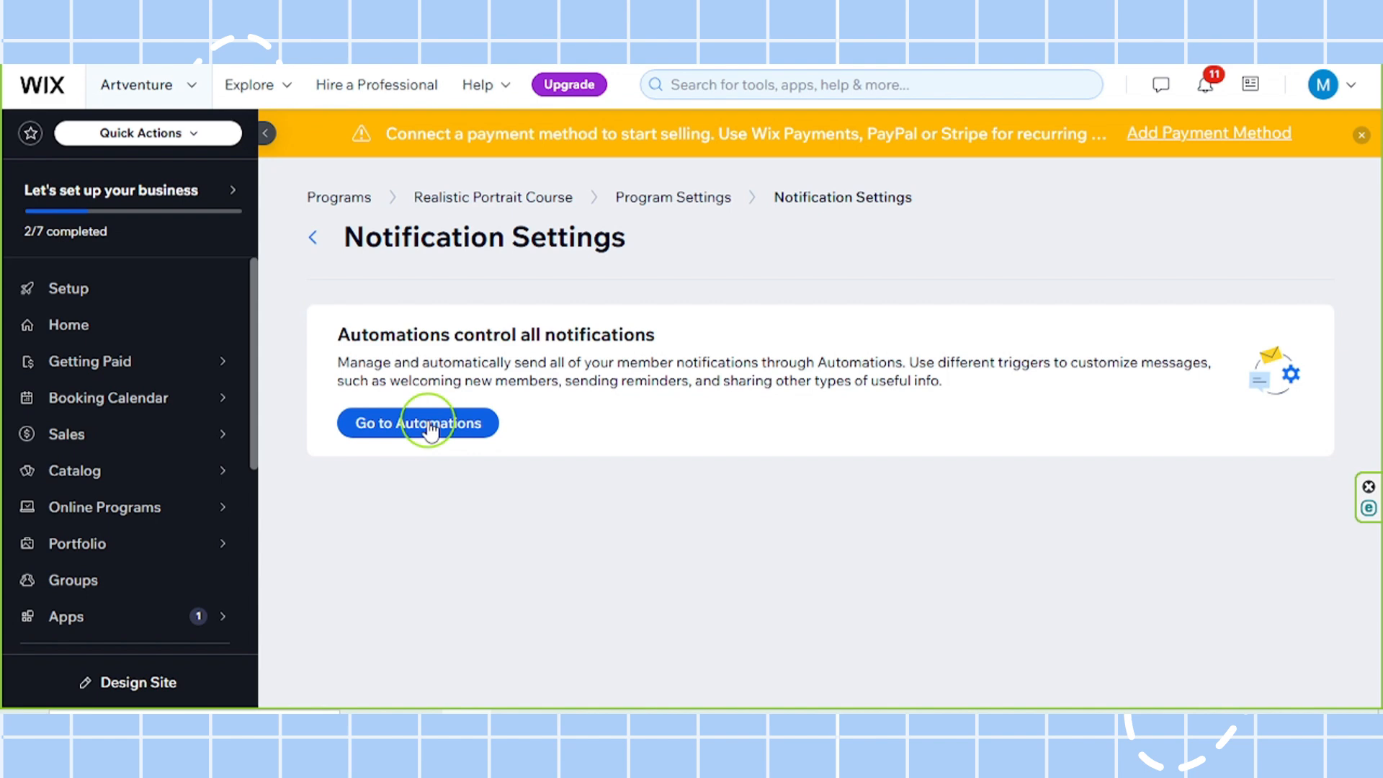
pyautogui.click(305, 244)
pyautogui.scroll(-3, 565, 571)
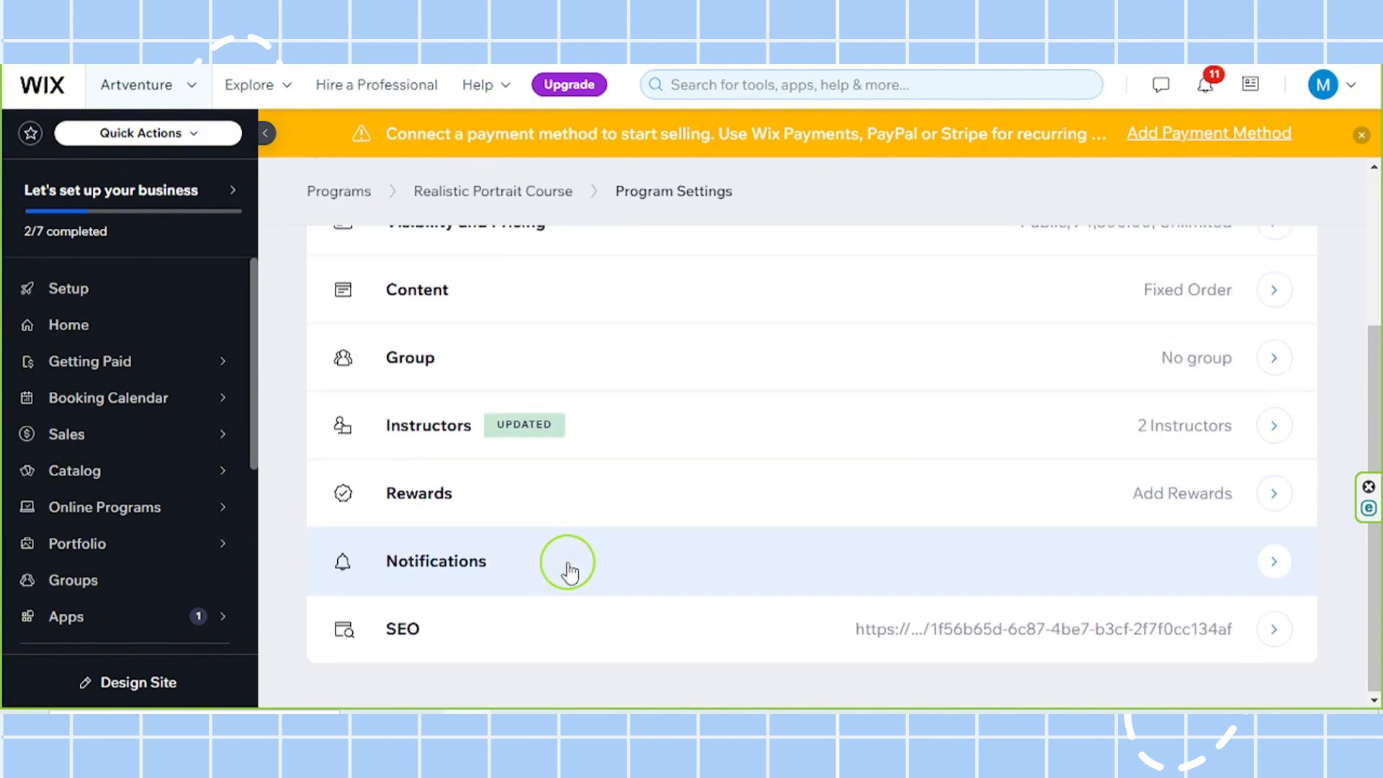
# Step: Open the program's SEO settings and review the SEO Assistant's optimization tasks and program insights
pyautogui.click(511, 643)
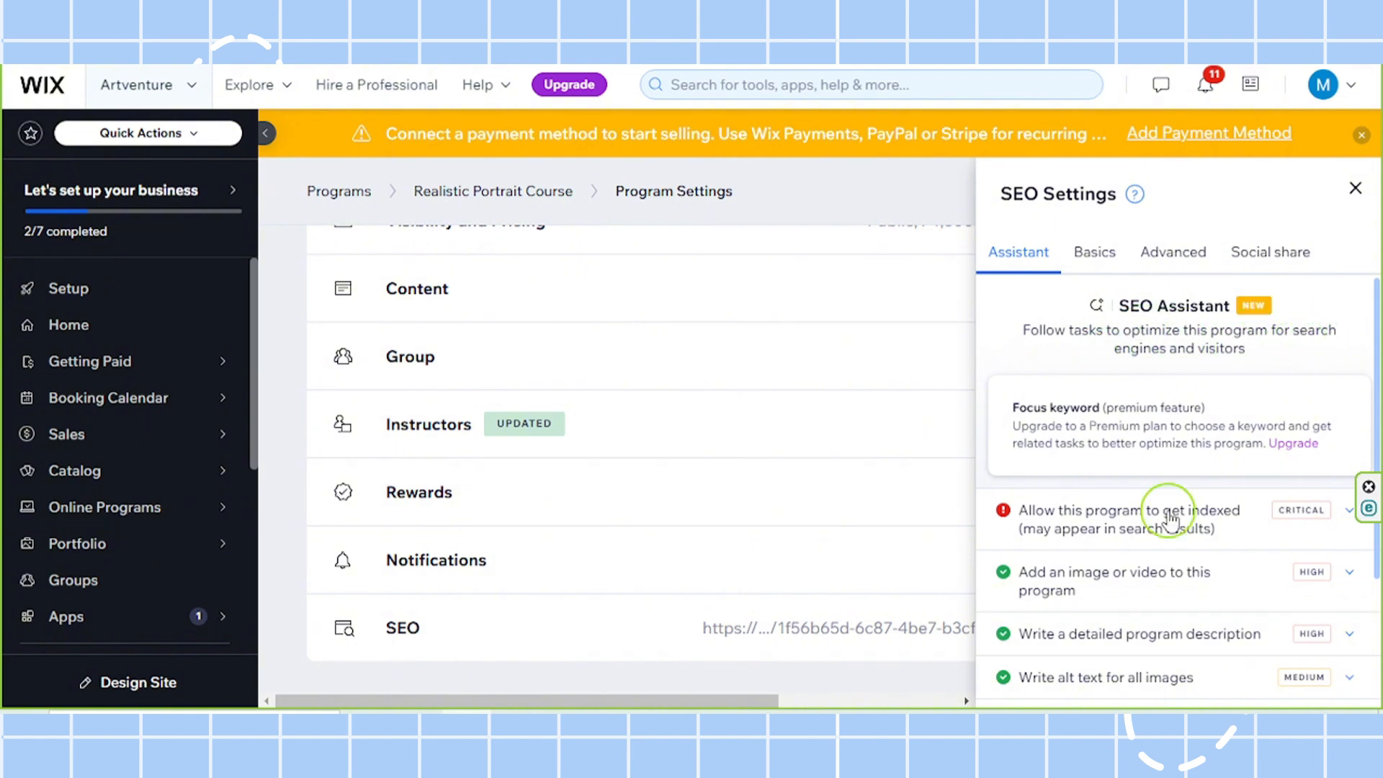
pyautogui.scroll(-3, 1167, 508)
pyautogui.scroll(3, 1168, 512)
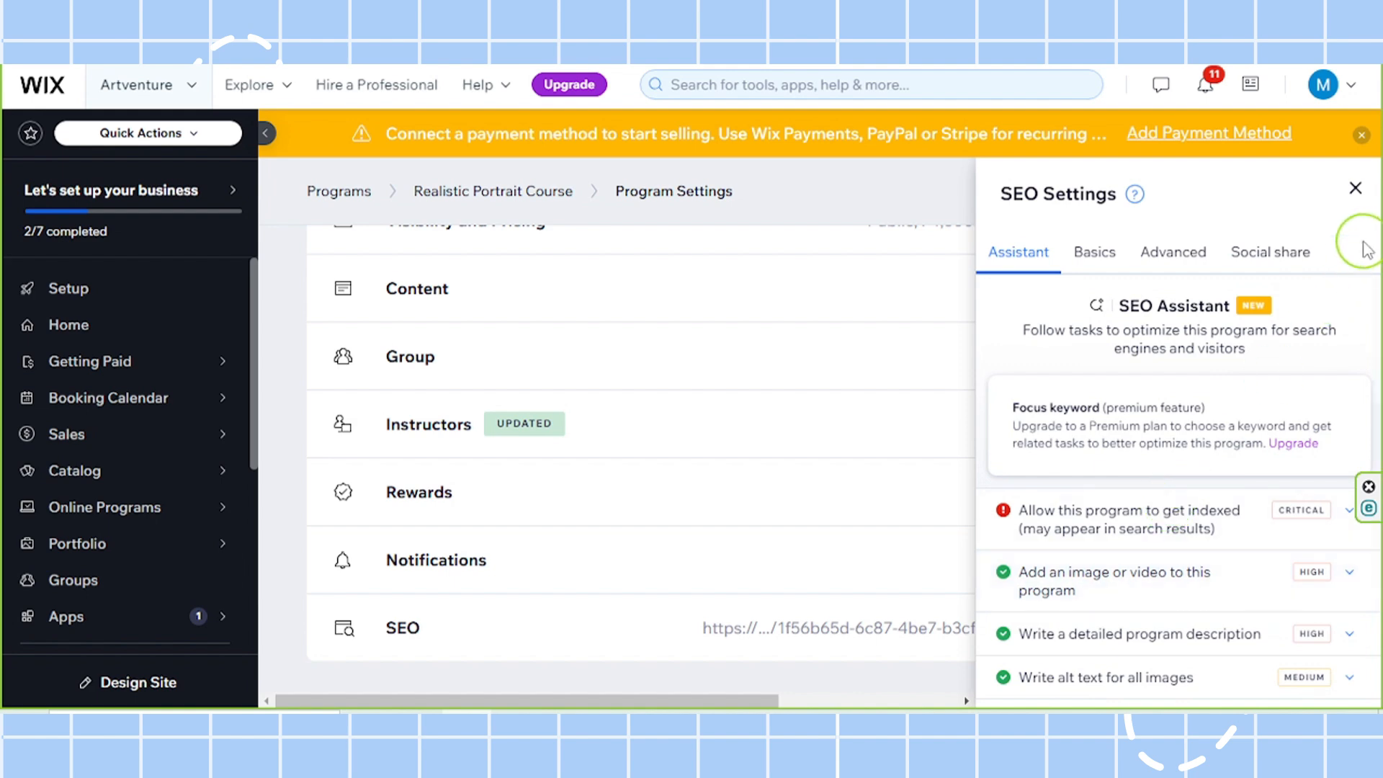
pyautogui.scroll(-3, 1182, 456)
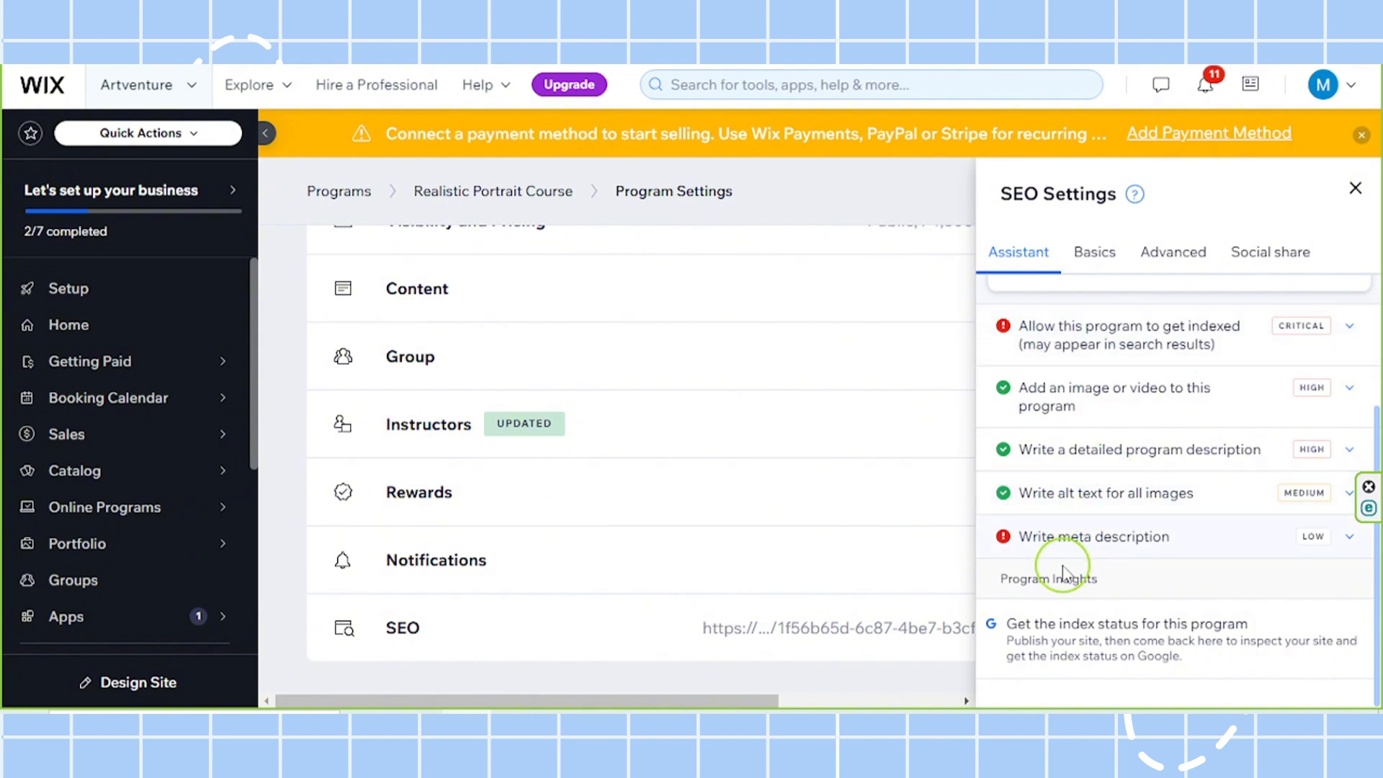
pyautogui.scroll(2, 1058, 570)
pyautogui.scroll(1, 1058, 569)
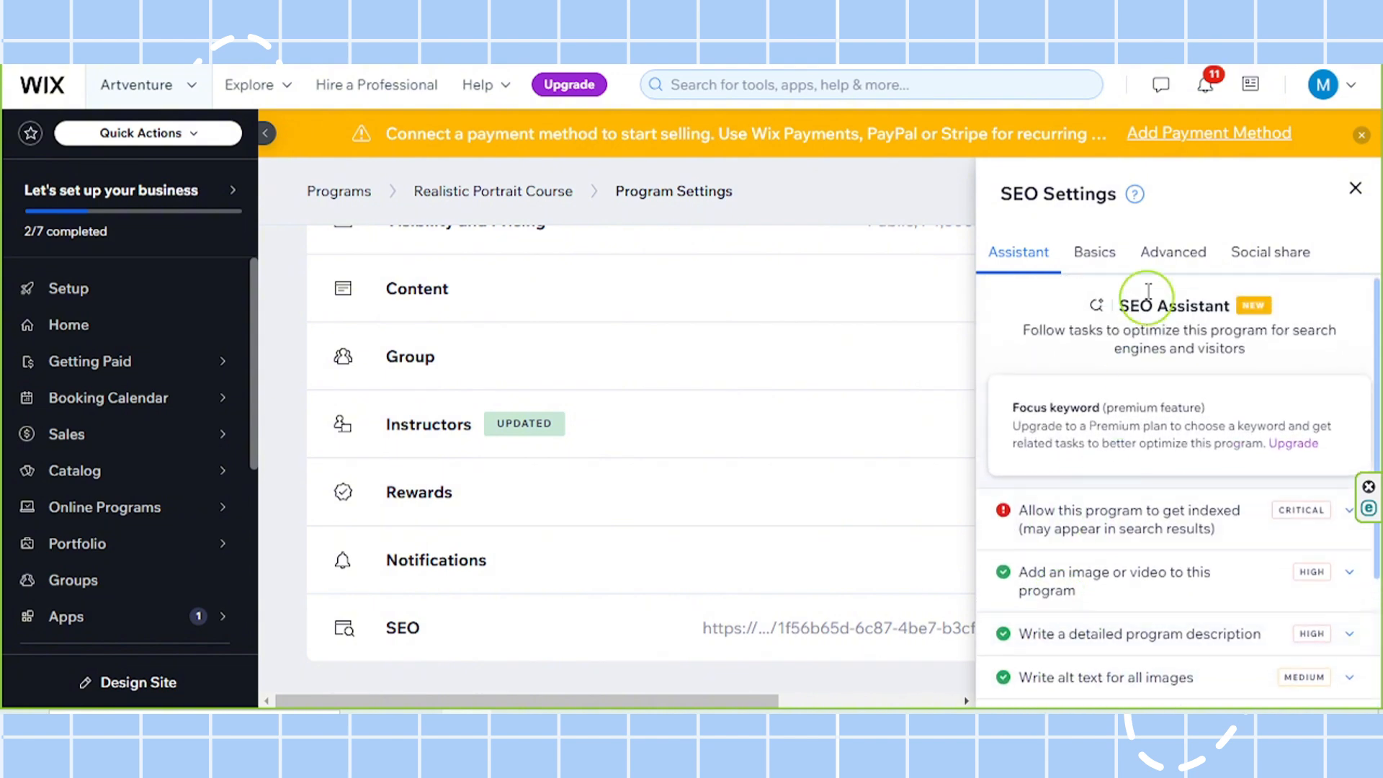
# Step: Examine the basic, advanced and social share SEO options, and close the SEO settings from the assistant view
pyautogui.click(1097, 254)
pyautogui.scroll(-2, 1161, 457)
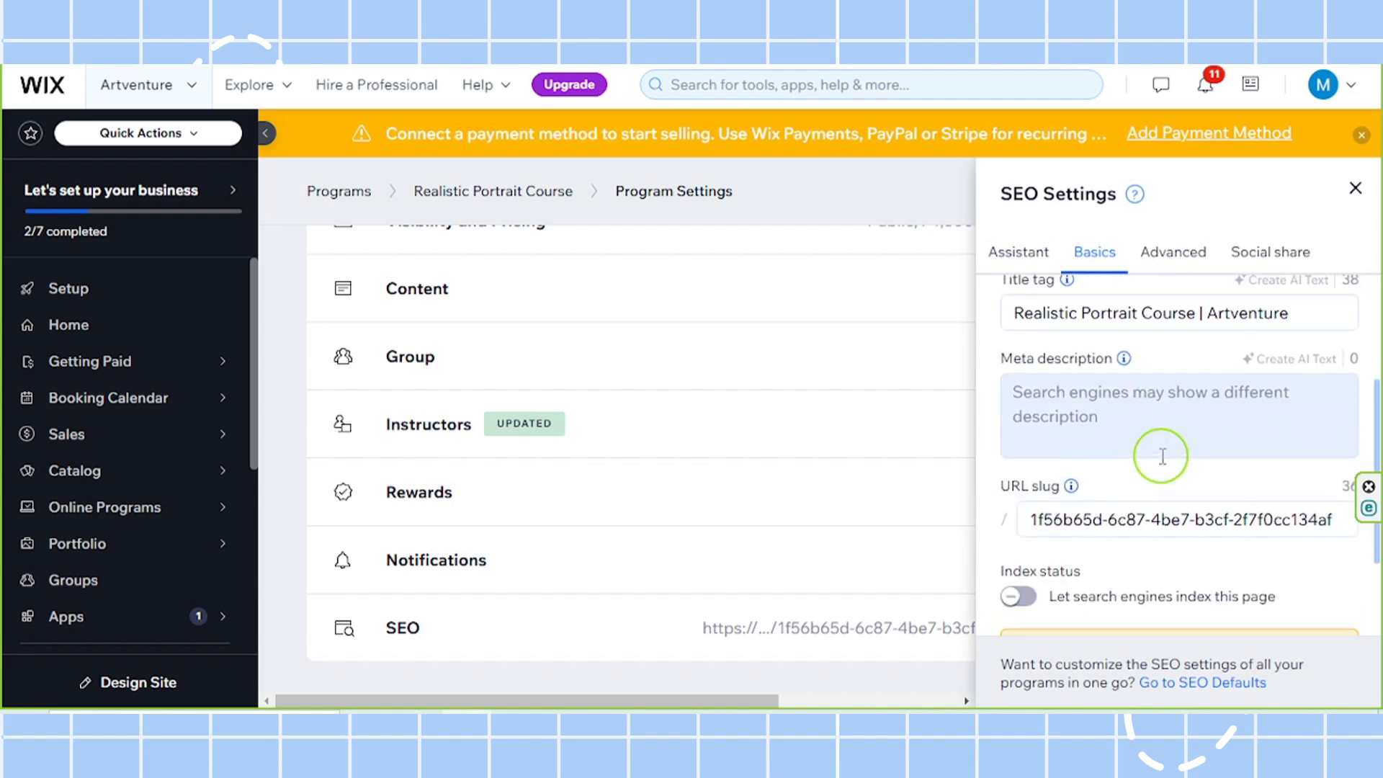
pyautogui.click(1174, 252)
pyautogui.scroll(-1, 1217, 486)
pyautogui.scroll(1, 1218, 484)
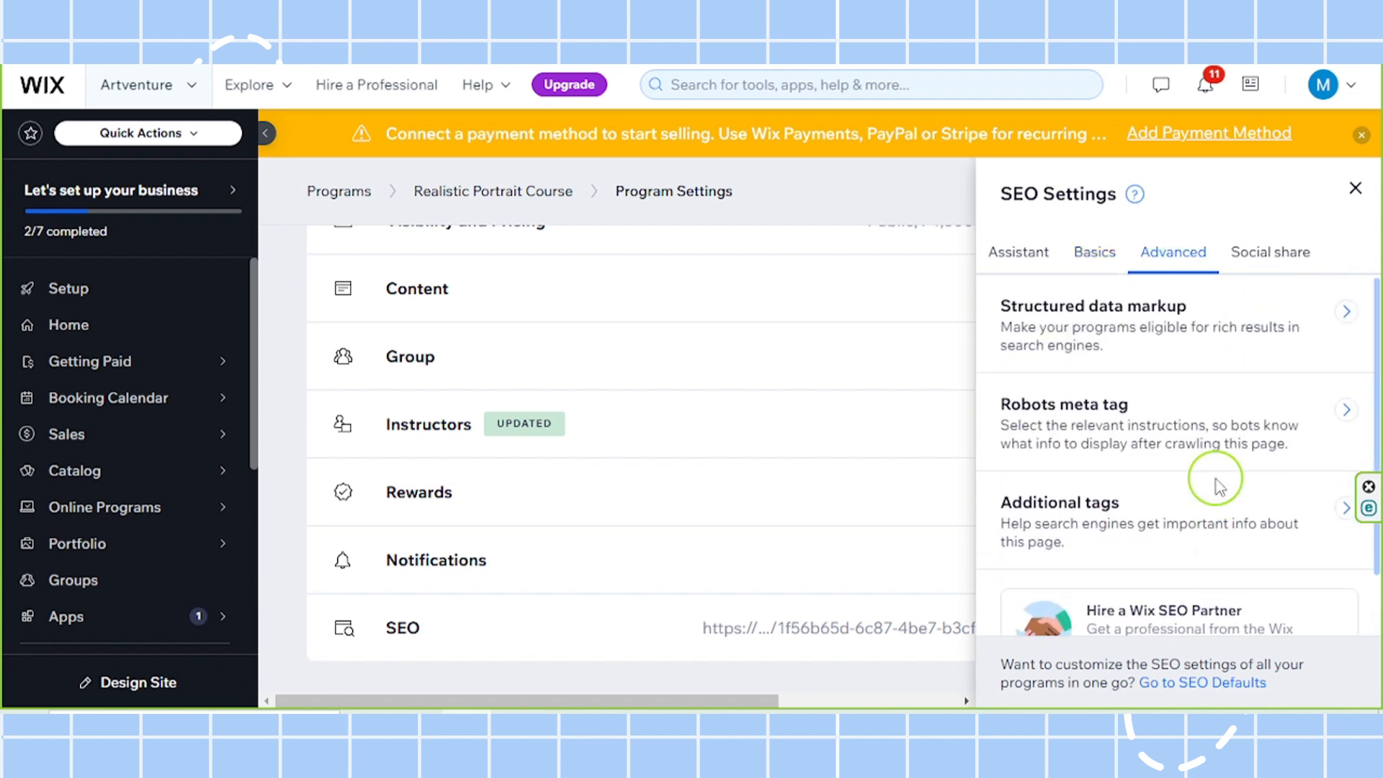
pyautogui.click(1252, 254)
pyautogui.scroll(2, 1225, 438)
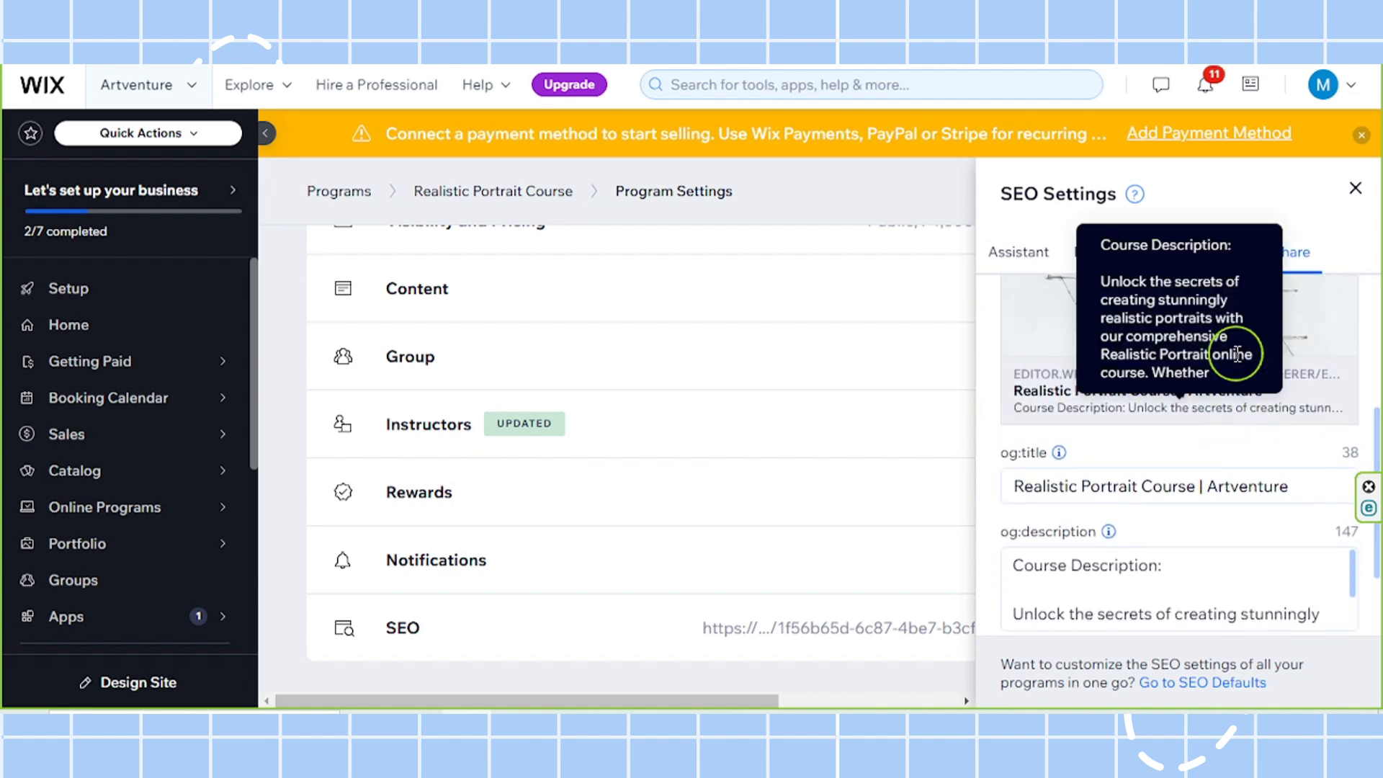
pyautogui.click(1018, 251)
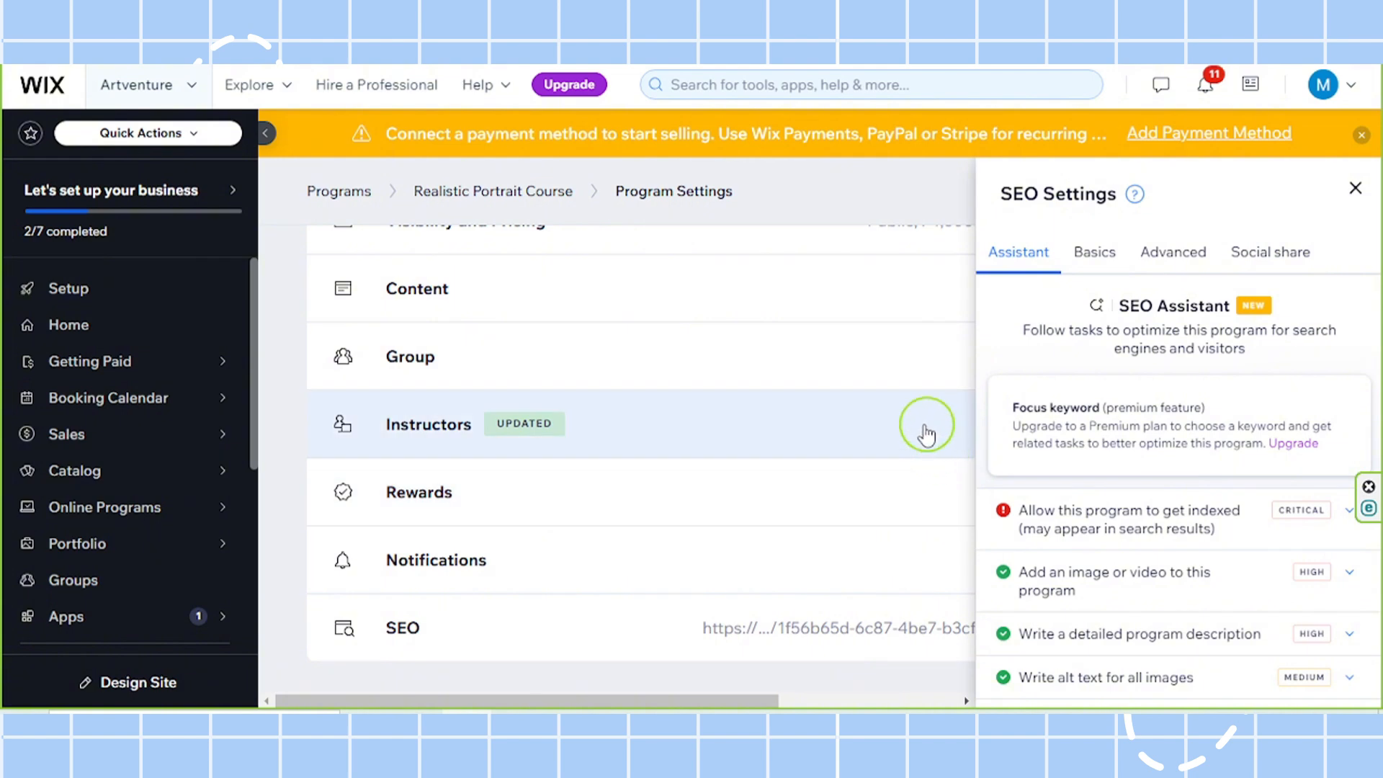
pyautogui.scroll(-1, 927, 432)
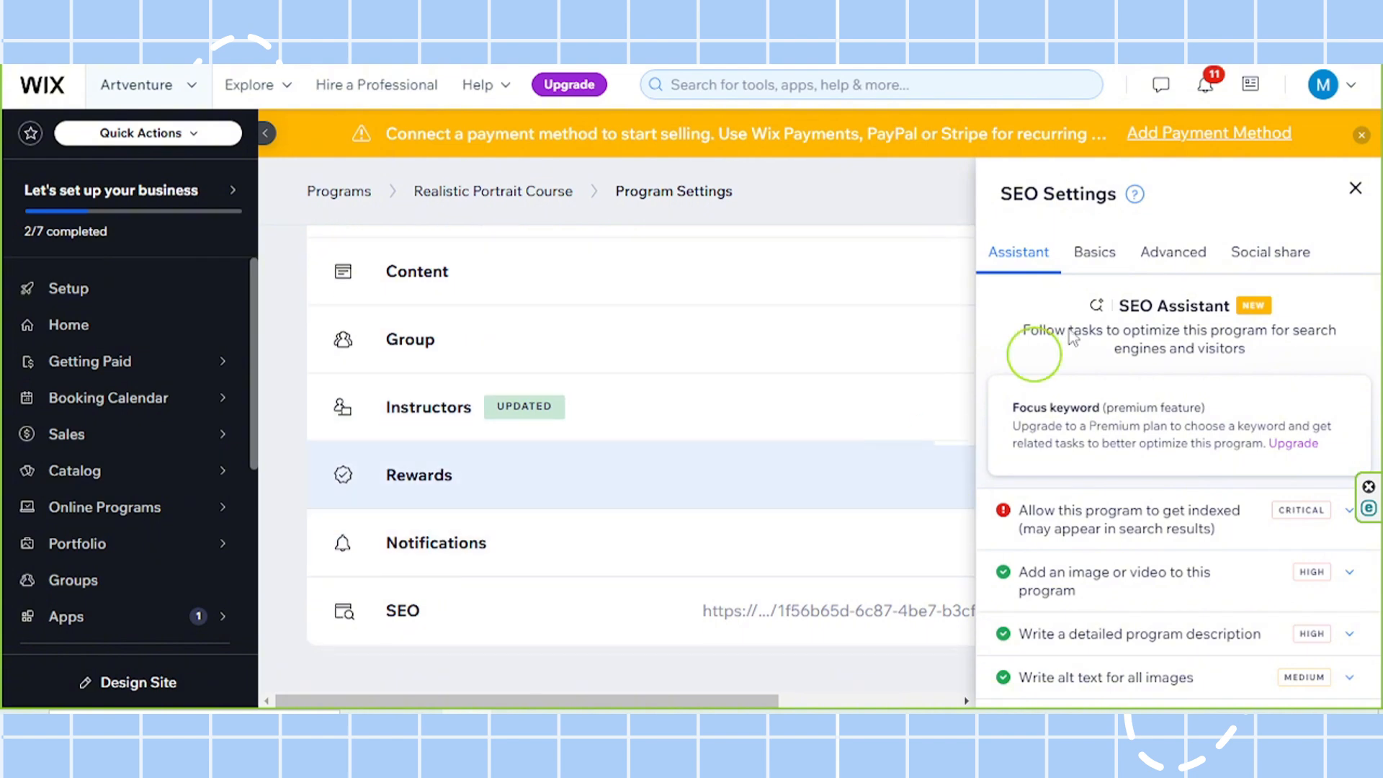
pyautogui.click(1356, 188)
pyautogui.scroll(3, 924, 467)
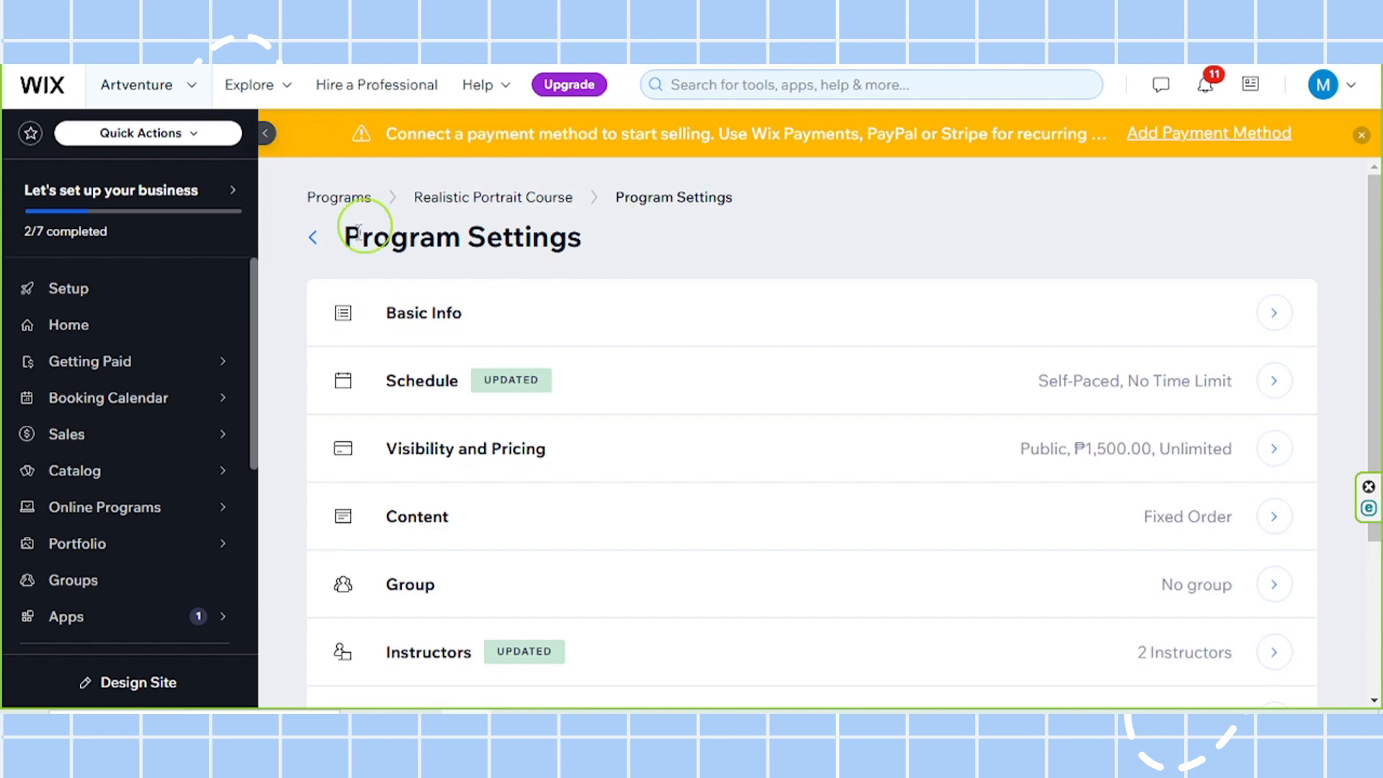
# Step: Return to the Realistic Portrait Course overview and review its program settings summary and content sections
pyautogui.click(313, 236)
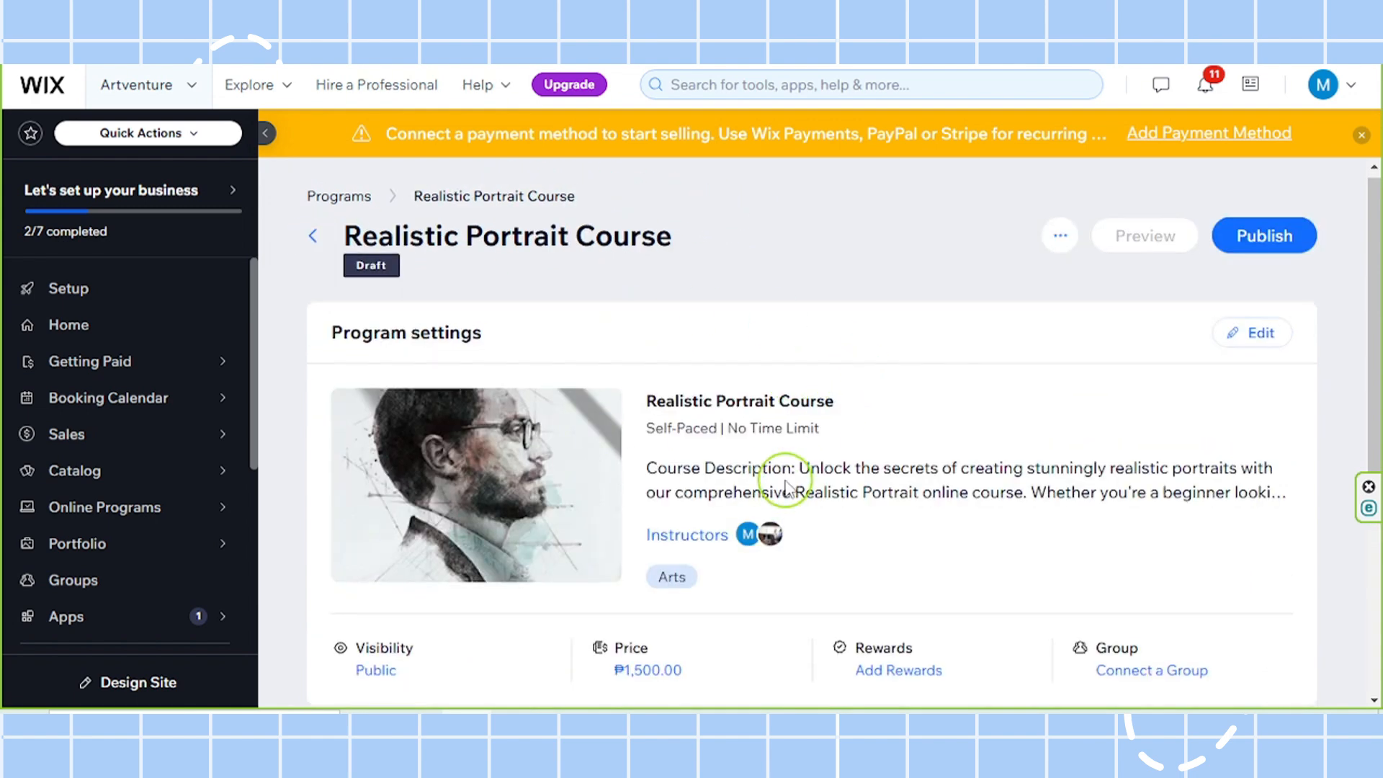
pyautogui.scroll(-5, 787, 490)
pyautogui.scroll(4, 784, 479)
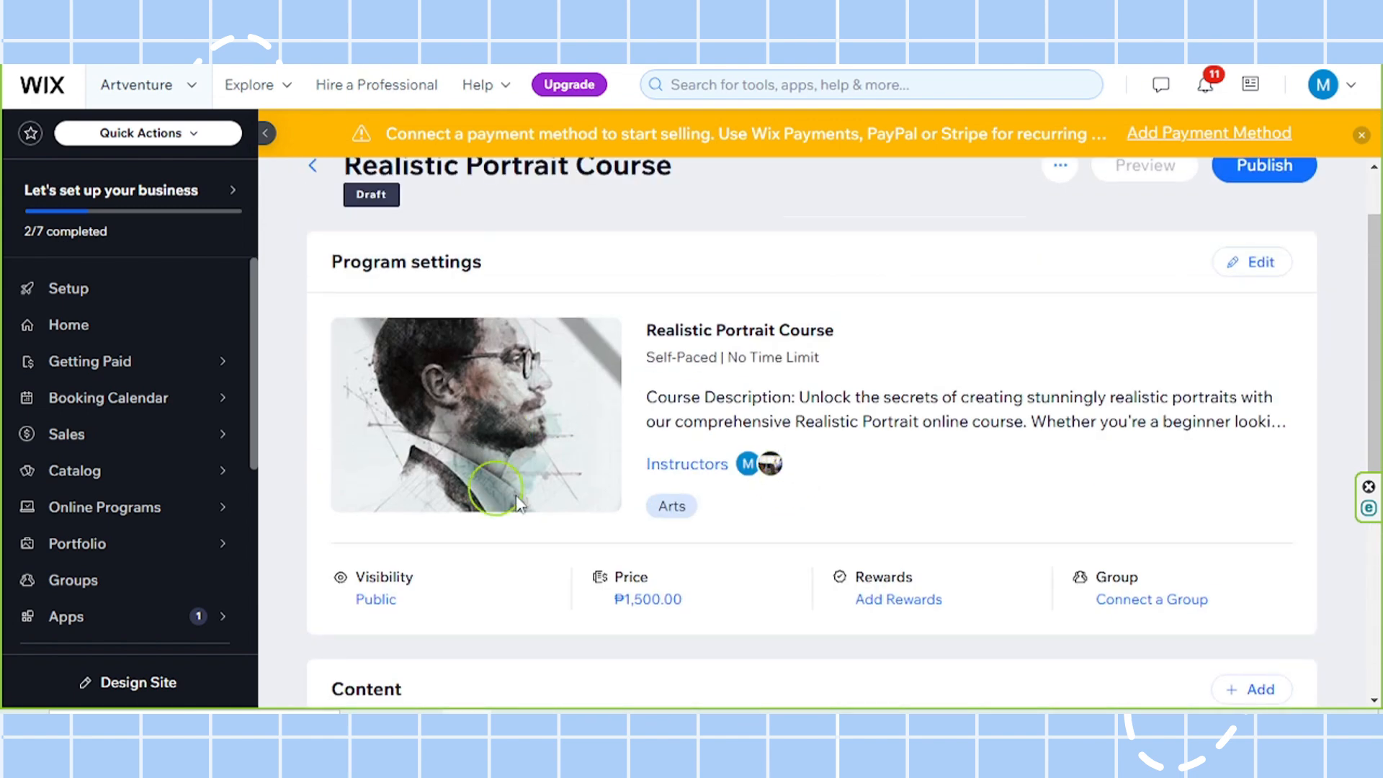
pyautogui.moveTo(334, 262); pyautogui.dragTo(525, 272)
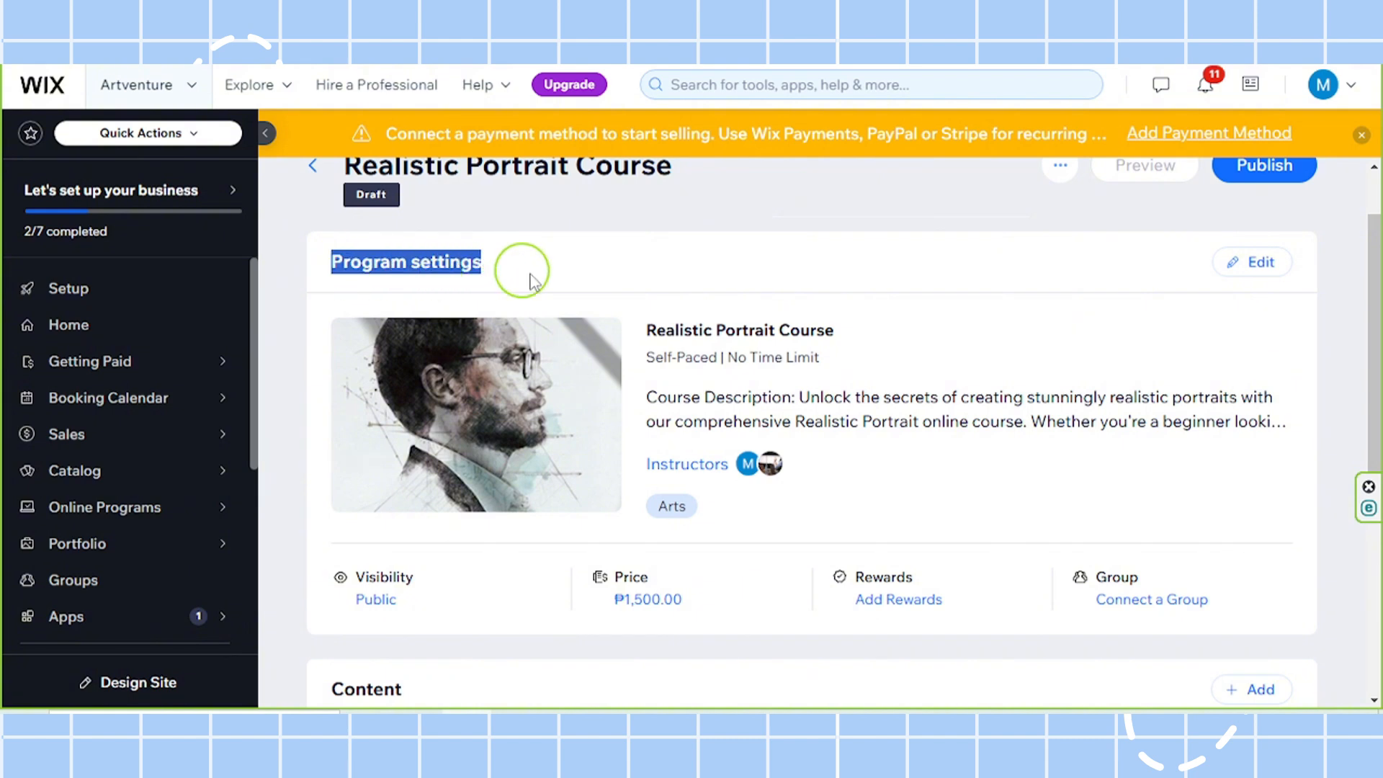
pyautogui.click(785, 292)
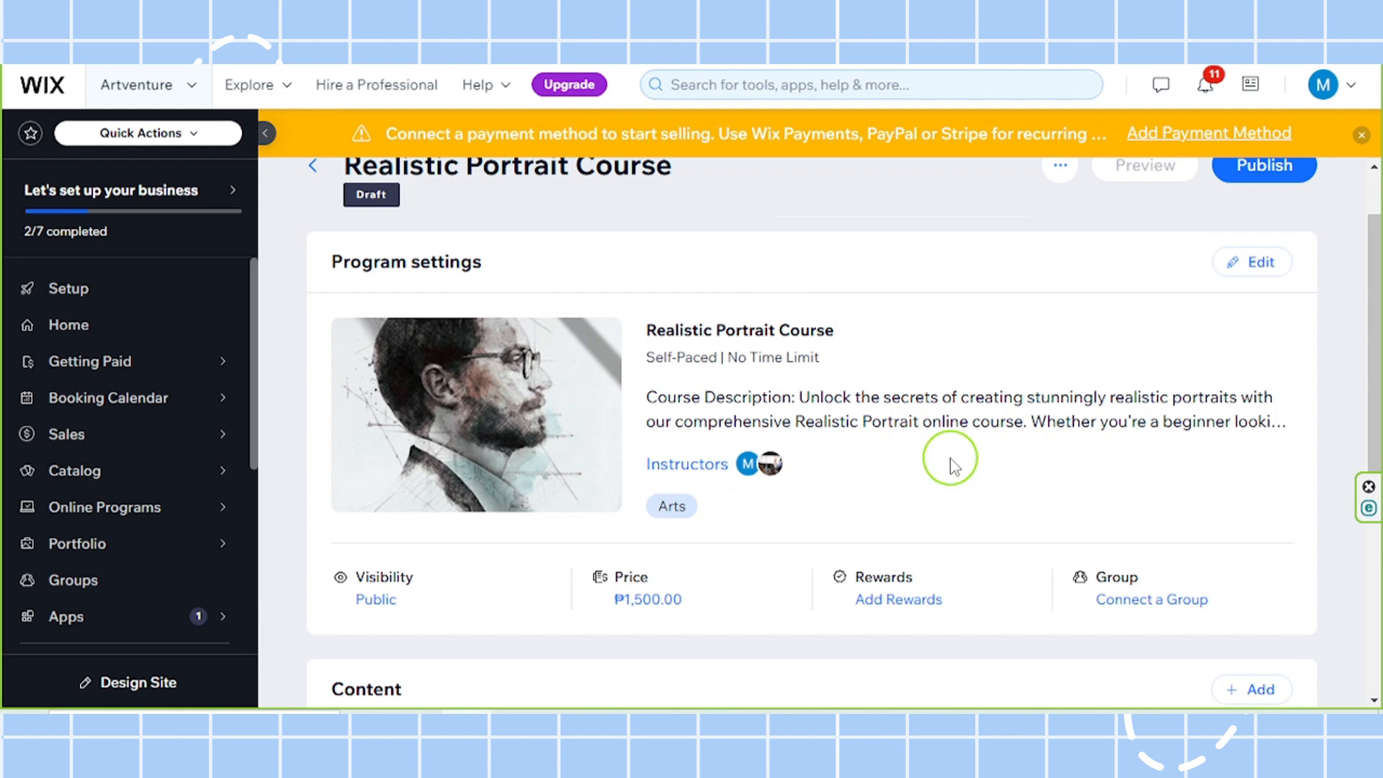
pyautogui.scroll(-3, 951, 457)
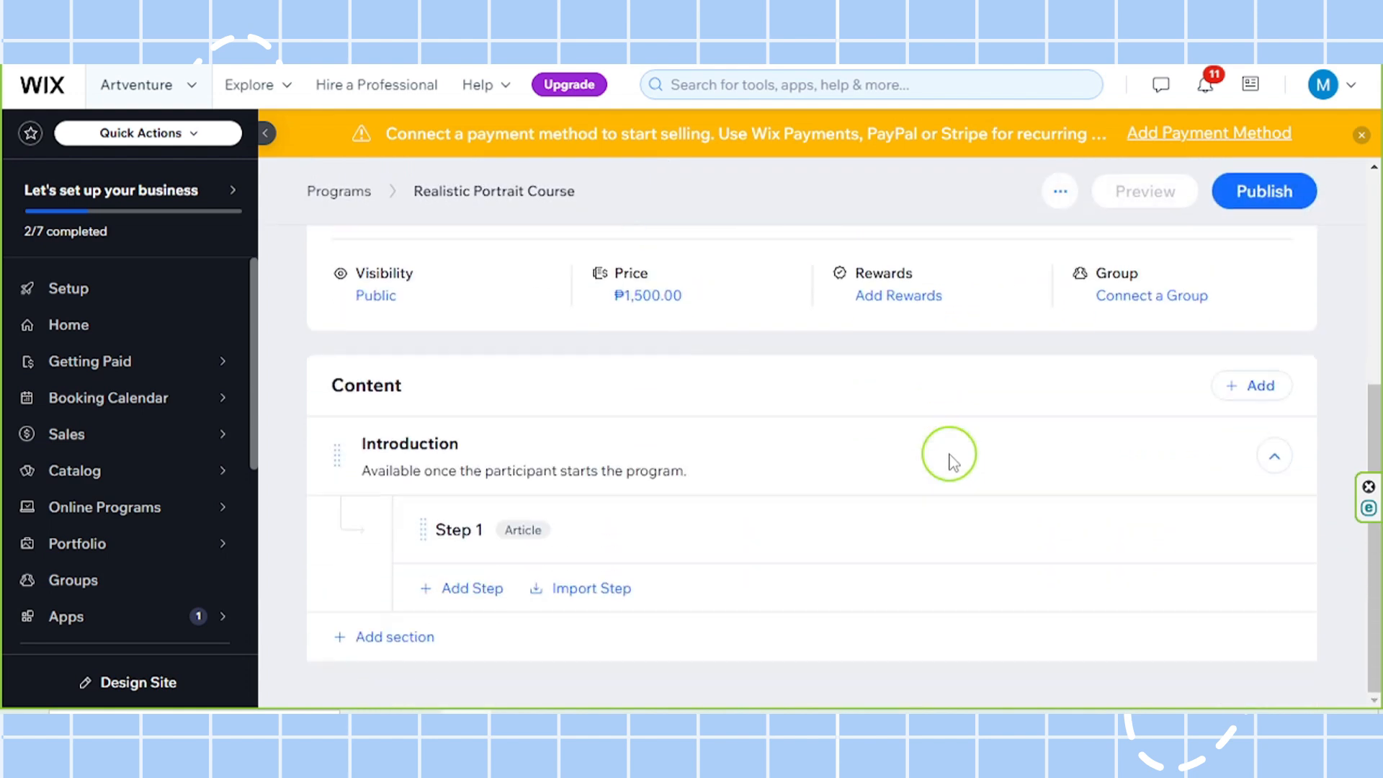
pyautogui.scroll(1, 951, 454)
pyautogui.scroll(-1, 609, 447)
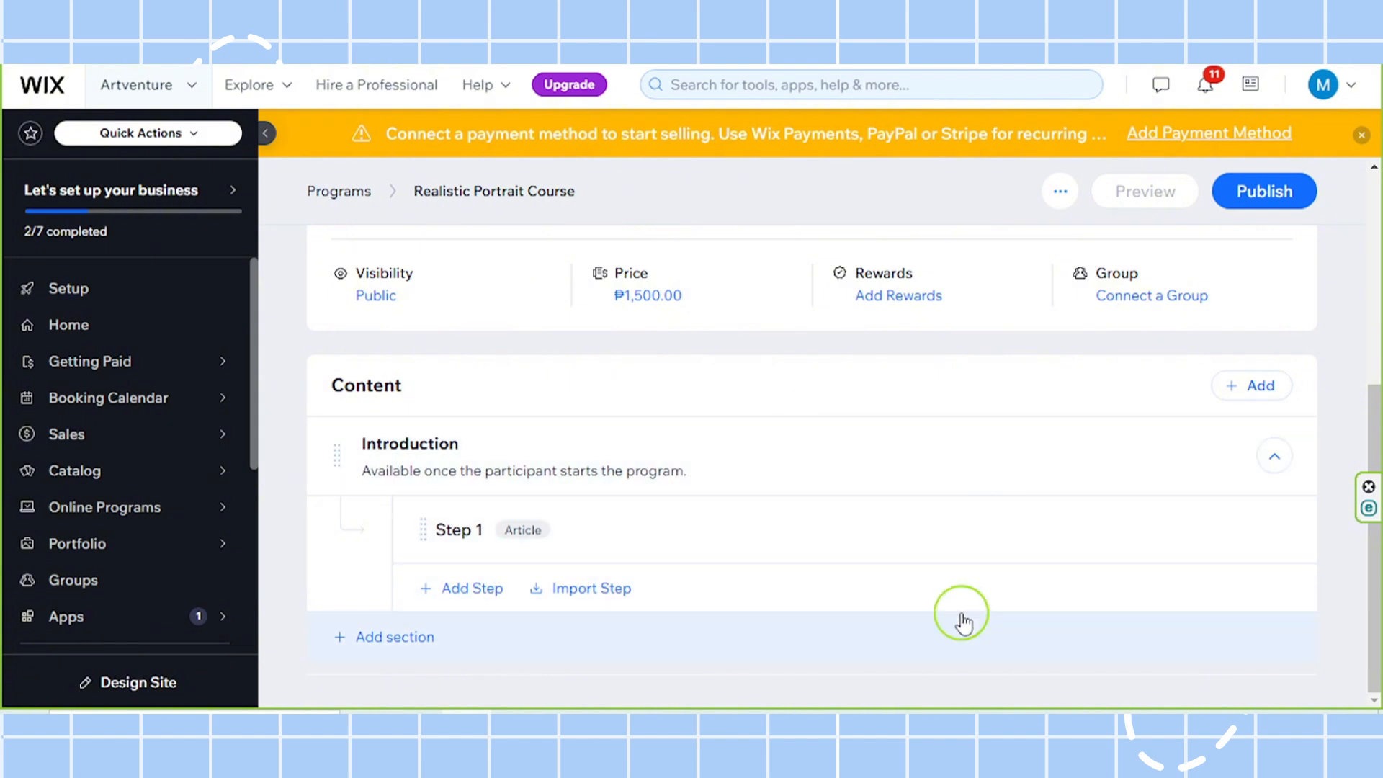
pyautogui.scroll(5, 964, 616)
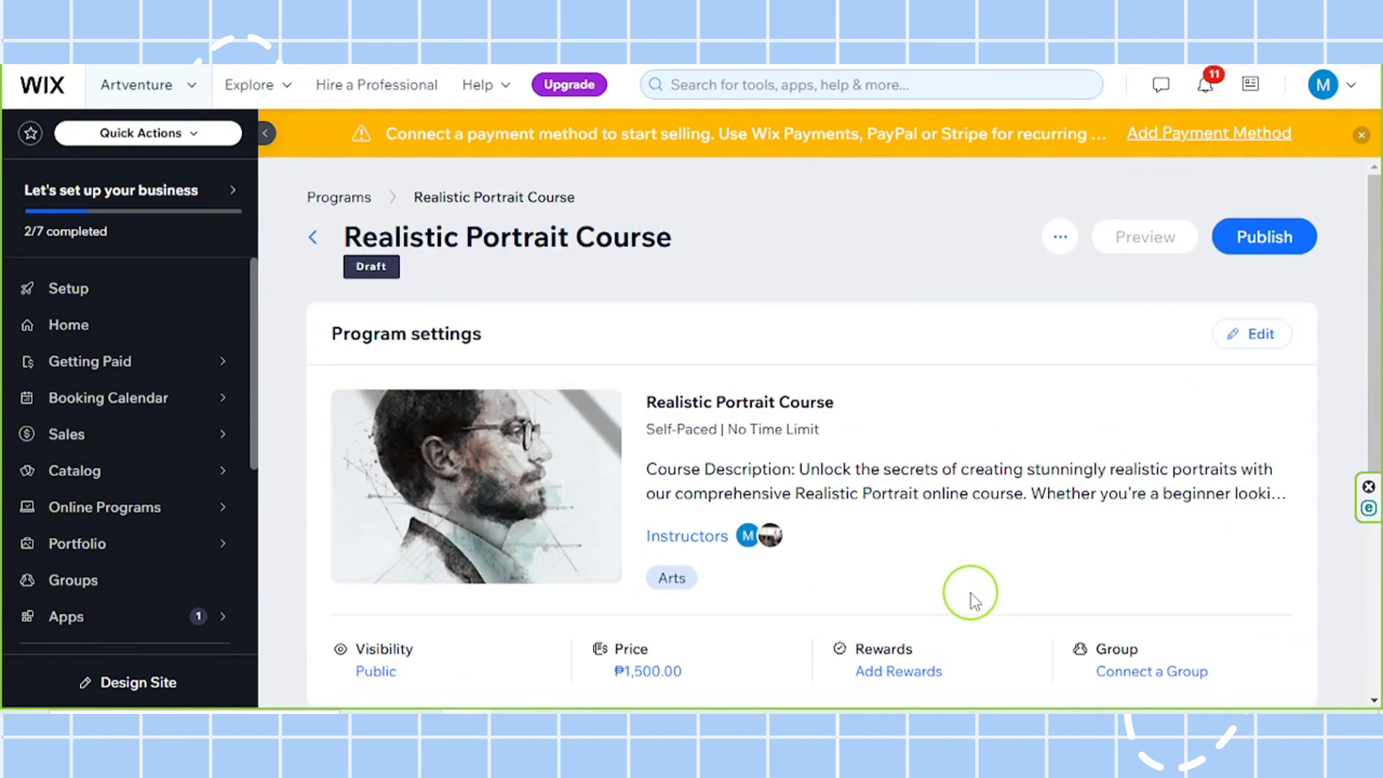